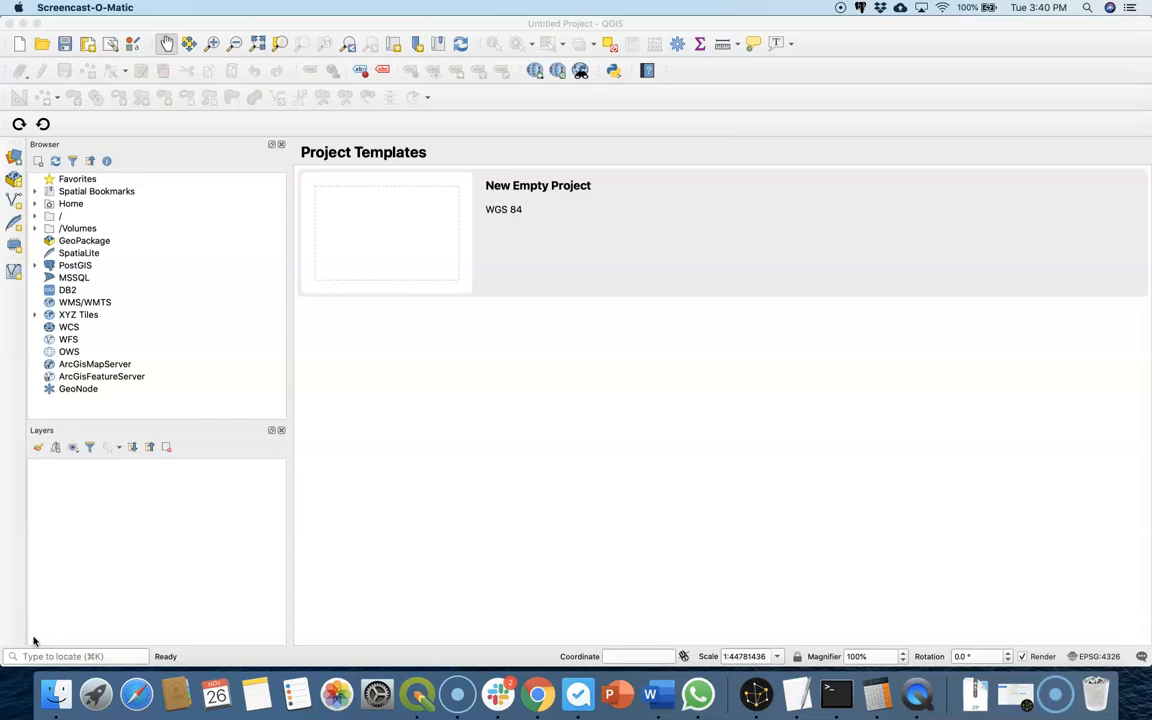
Step: Open DB Manager and expand the PostGIS connection AcuGIS Enterprise down to its public schema
left_click(106, 592)
left_click(378, 22)
left_click(416, 8)
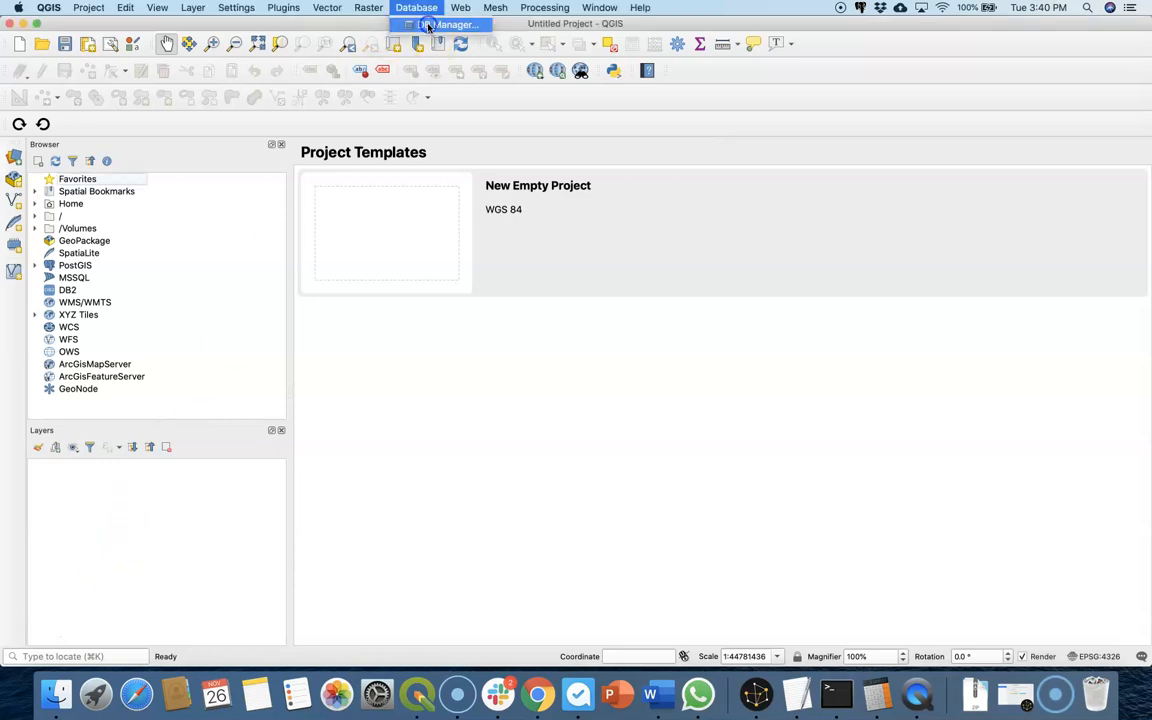
left_click(428, 25)
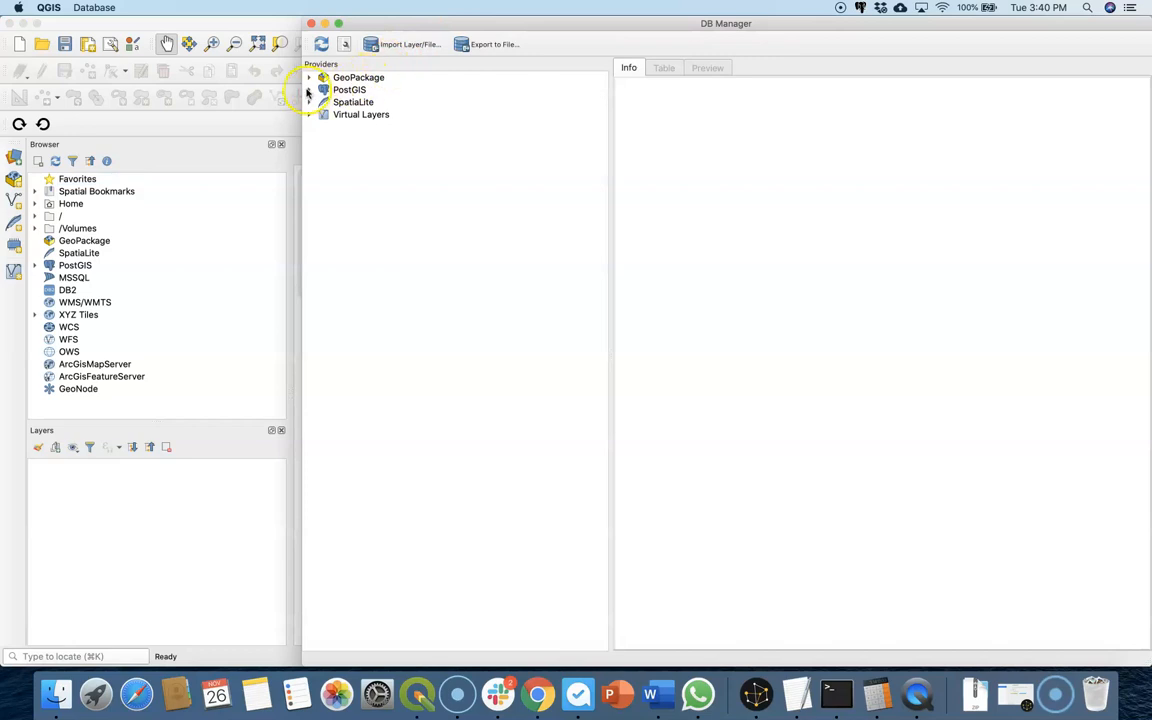
left_click(309, 90)
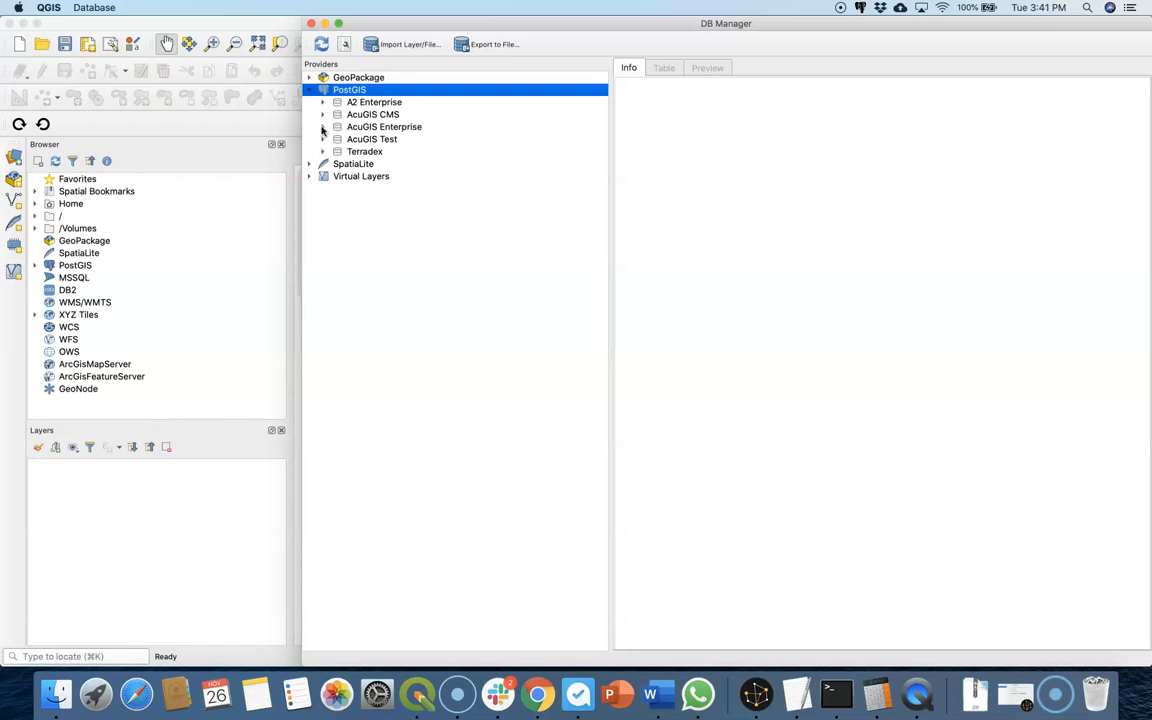
left_click(322, 128)
left_click(338, 152)
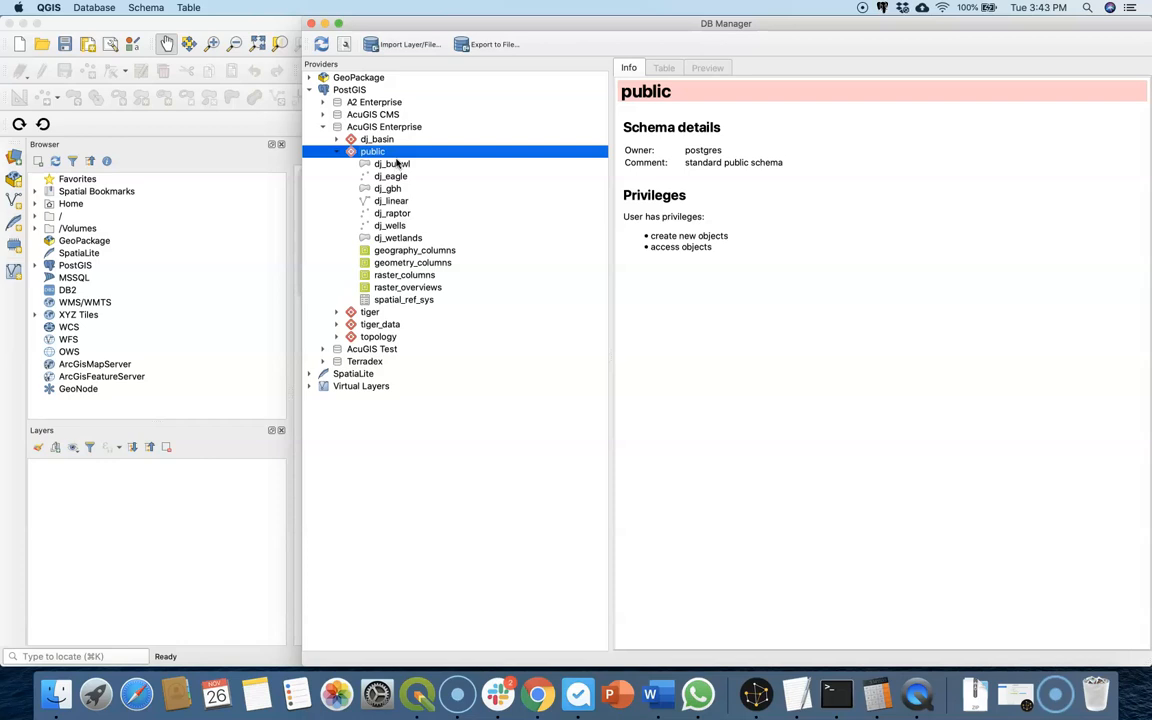
Step: Start a new table named gen_point in the public schema
left_click(187, 8)
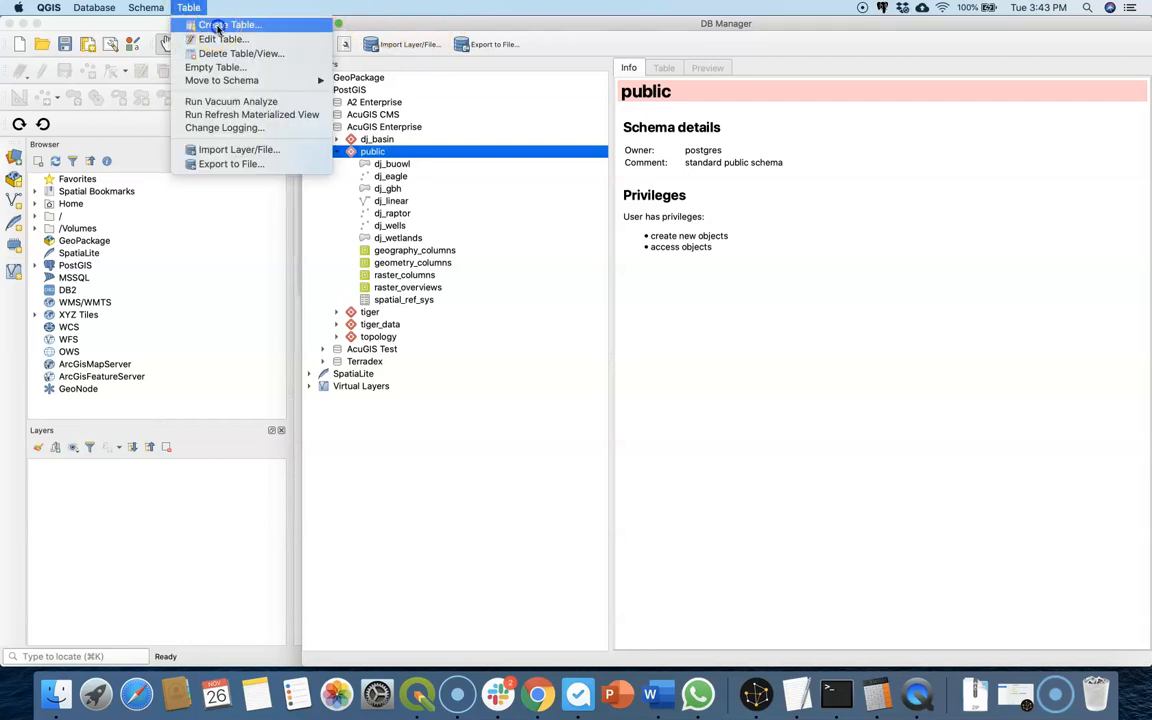
left_click(213, 26)
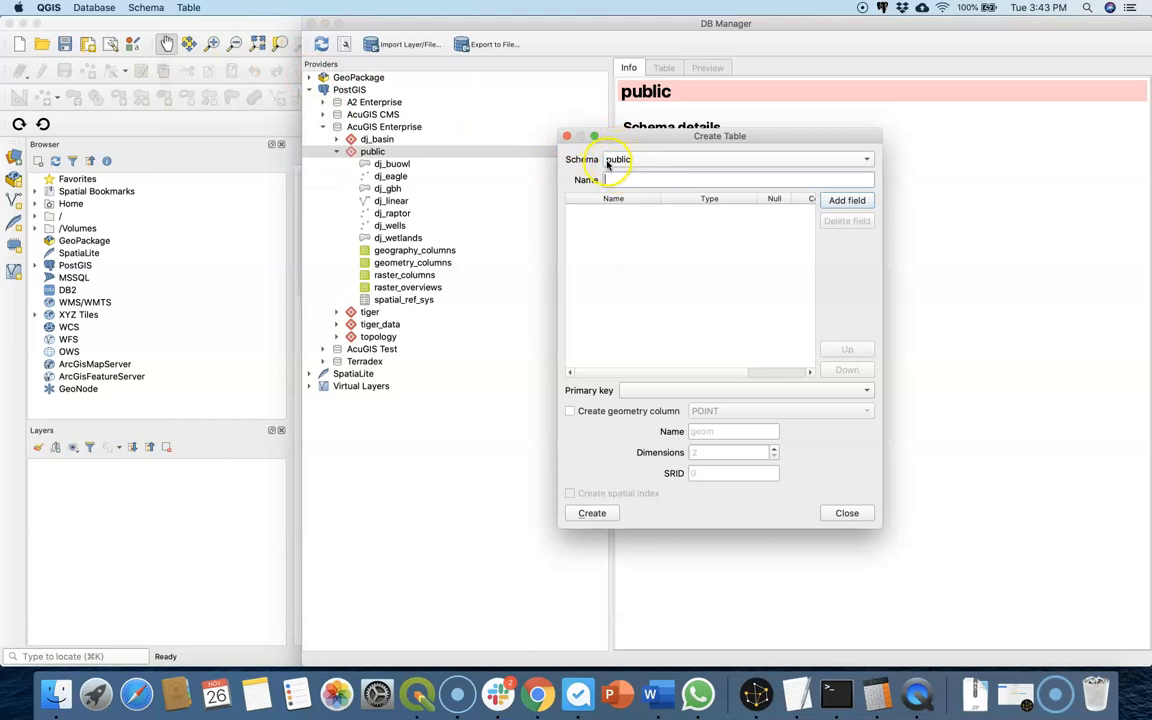
left_click(614, 179)
type("gen_point")
Step: Add a field named uuid with type varchar(255) to the gen_point table
left_click(837, 202)
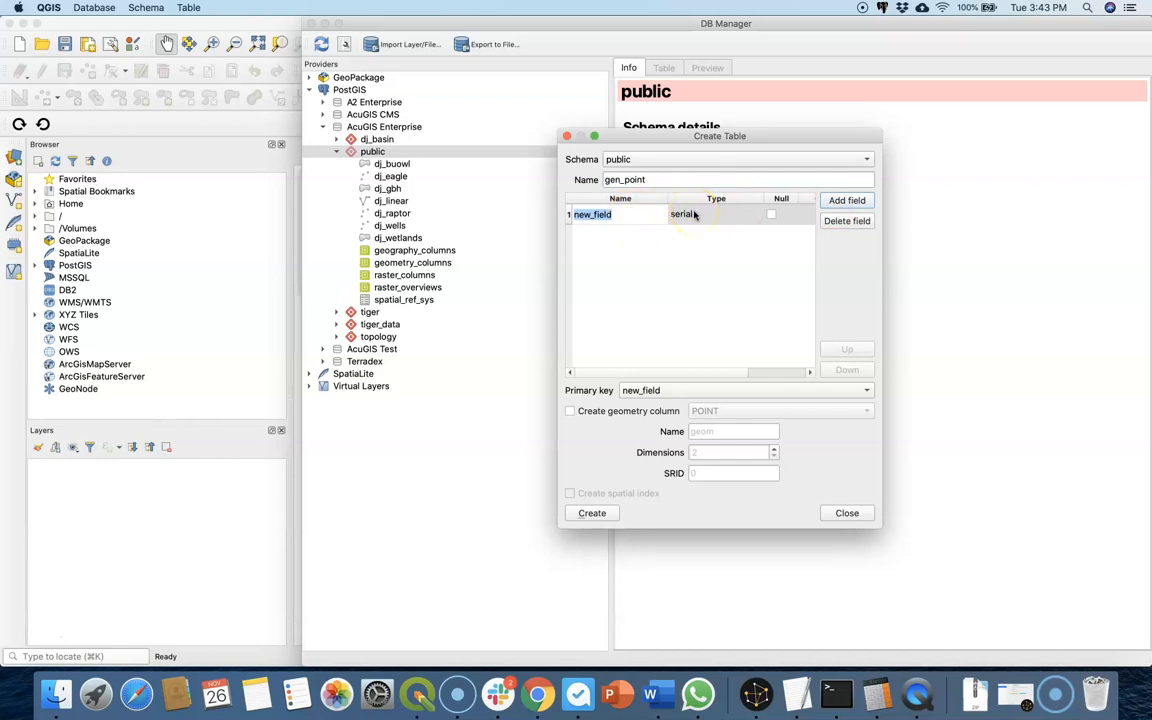
left_click(623, 213)
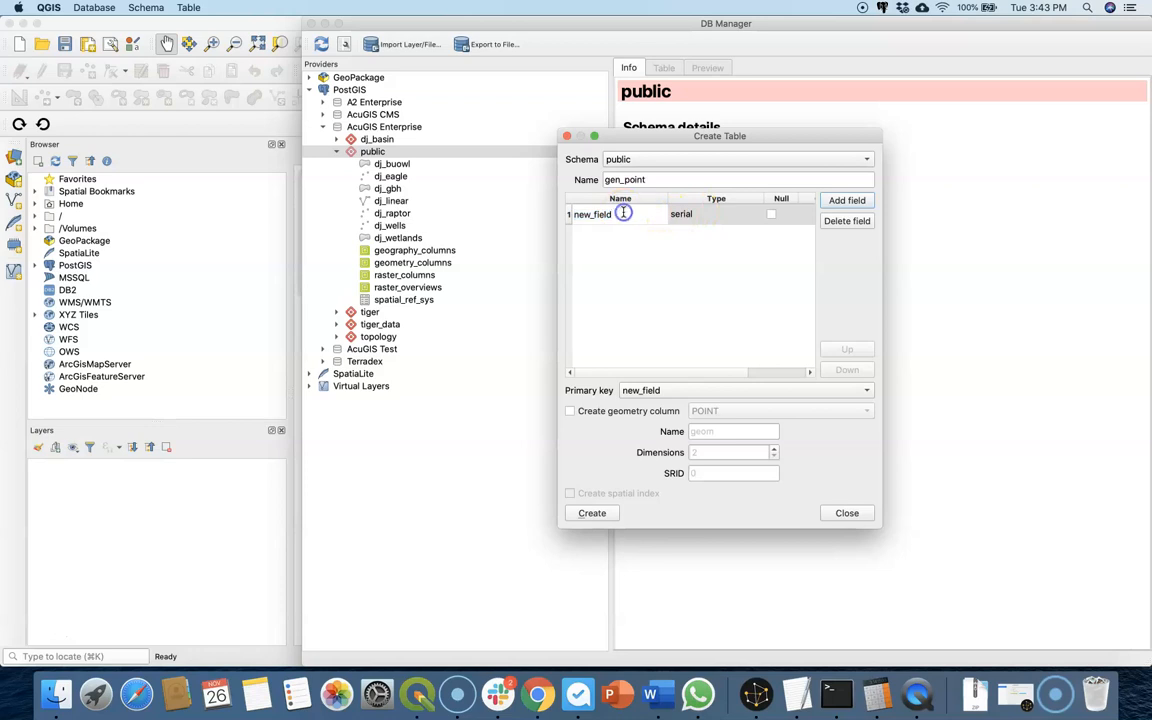
left_click_drag(623, 213, 572, 210)
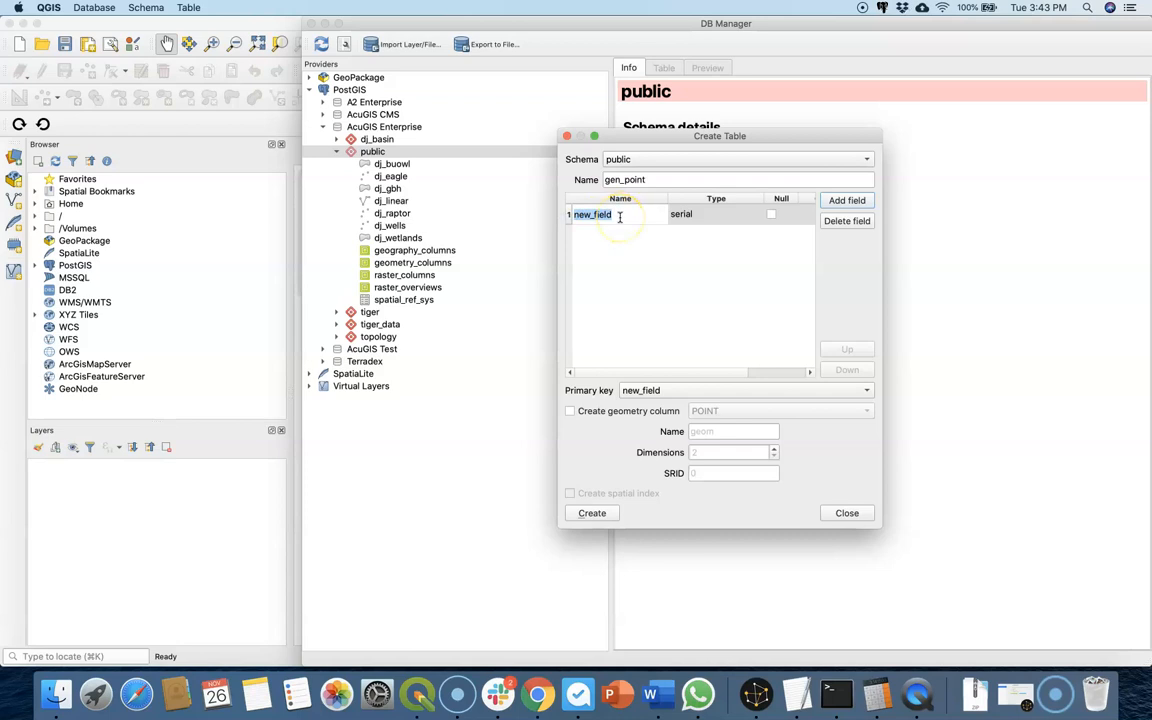
type("uuid")
left_click(718, 216)
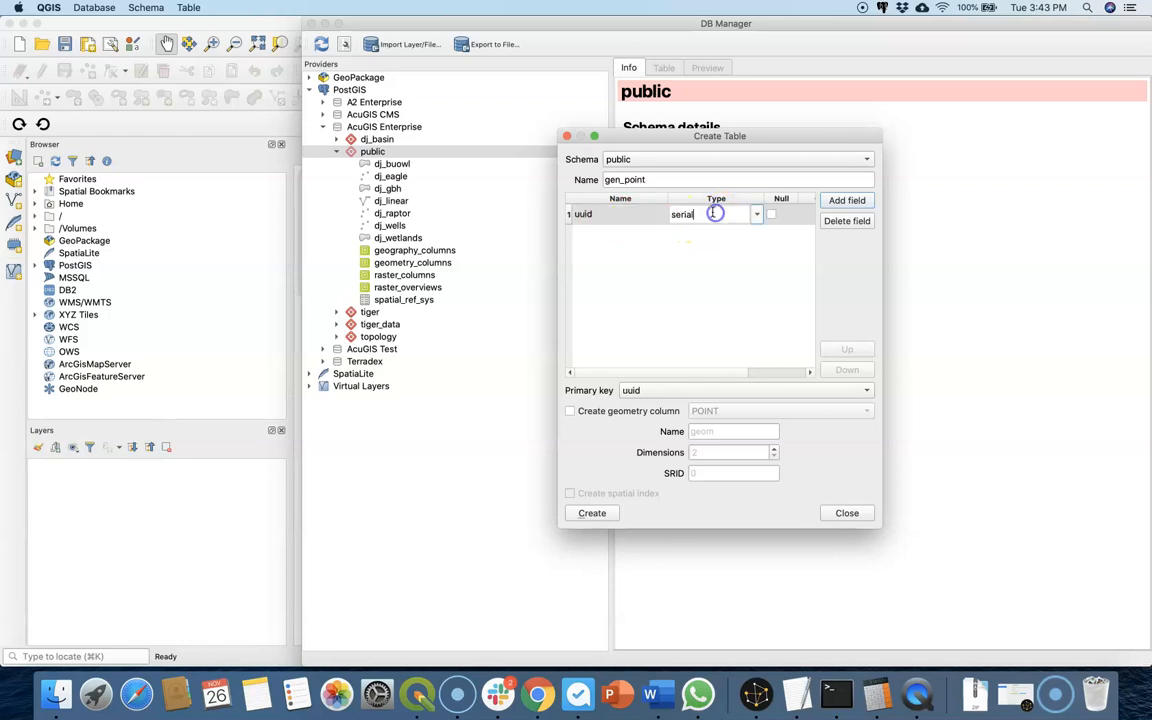
left_click(755, 214)
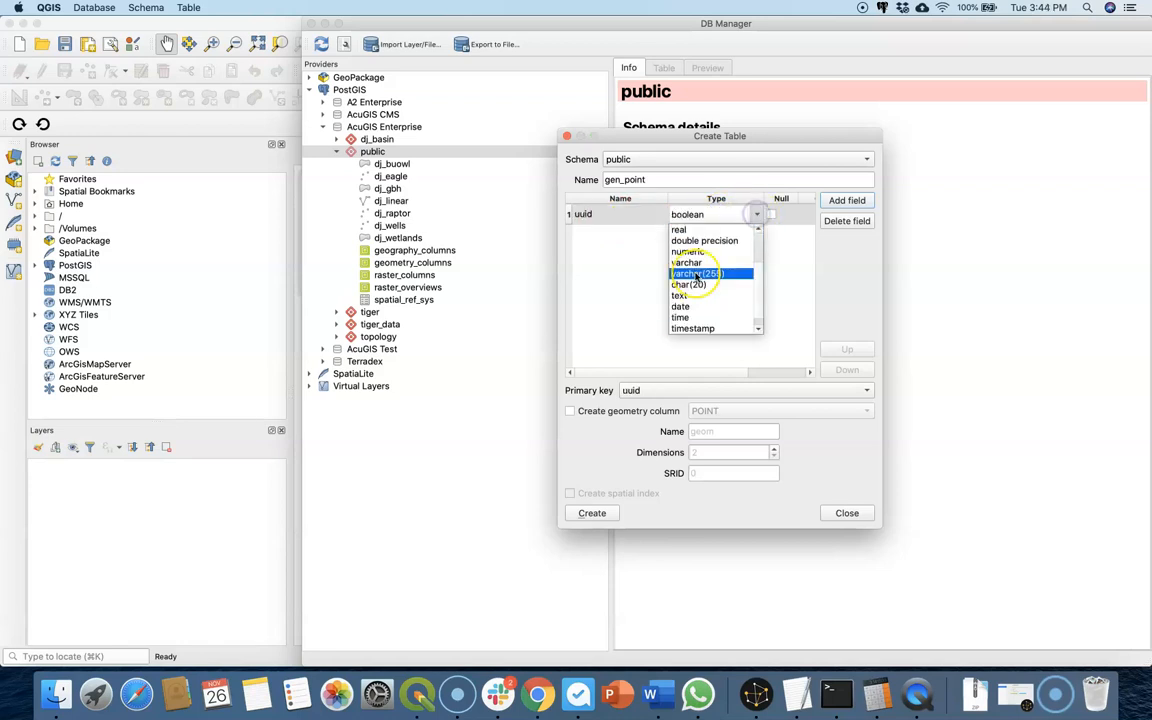
left_click(697, 274)
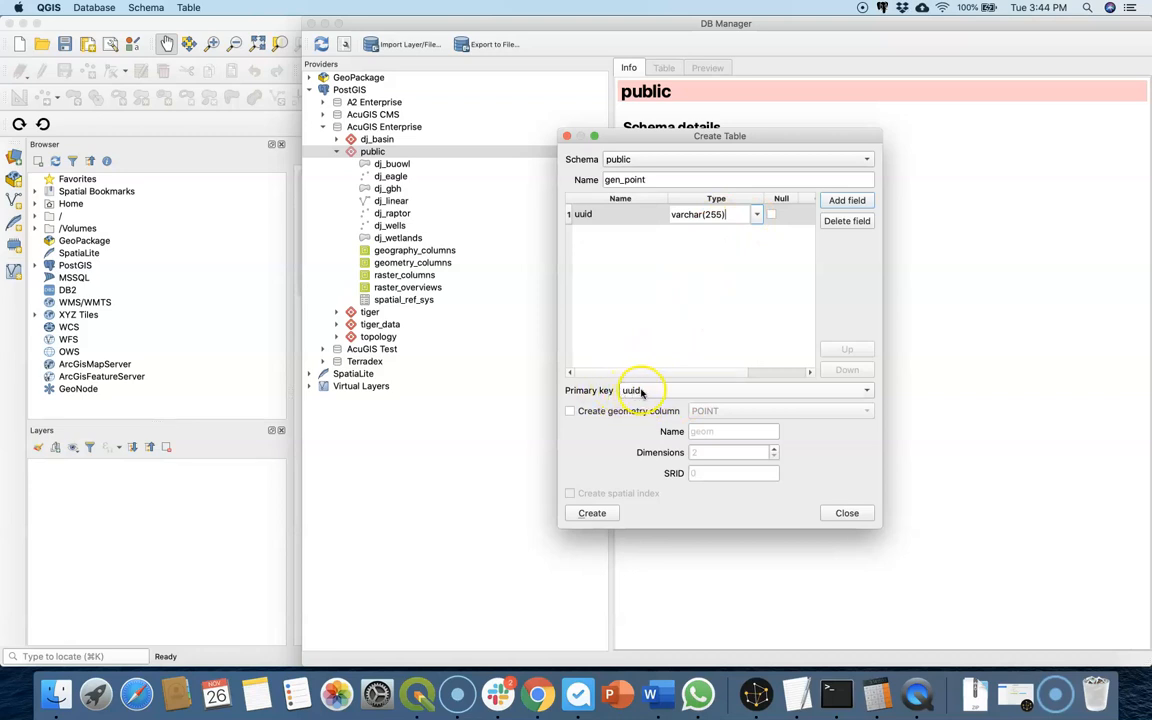
Step: Add a field named label with type varchar(50) and allow null values for it
left_click(848, 200)
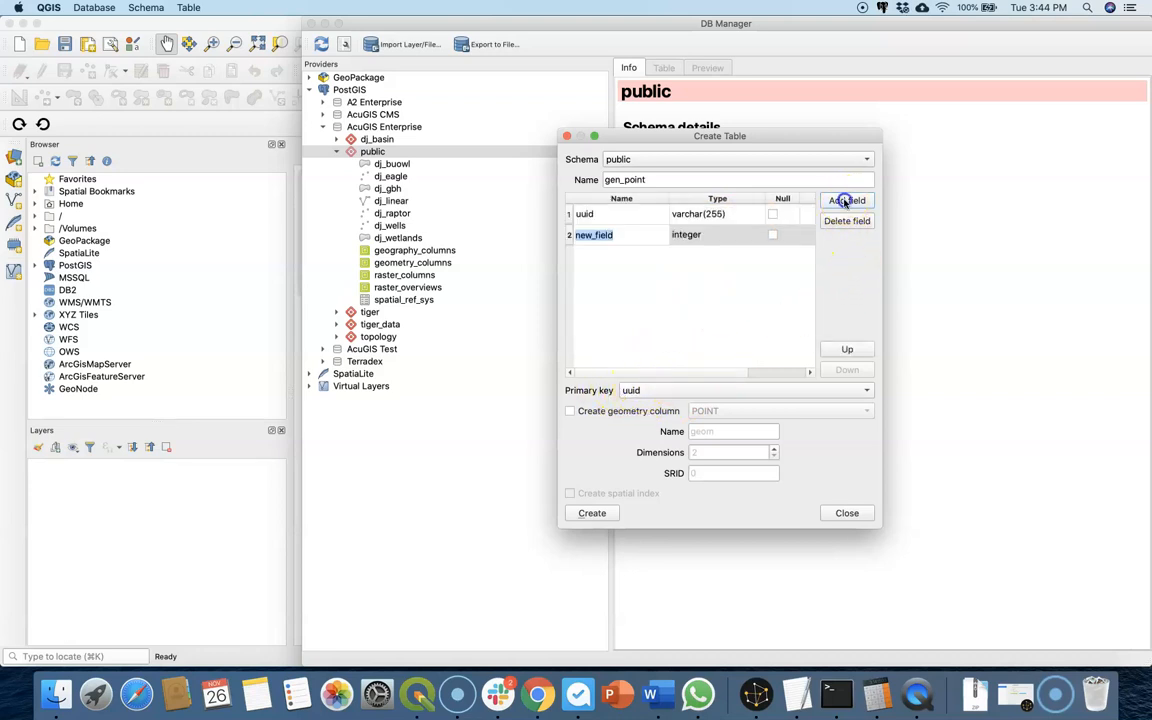
type("label")
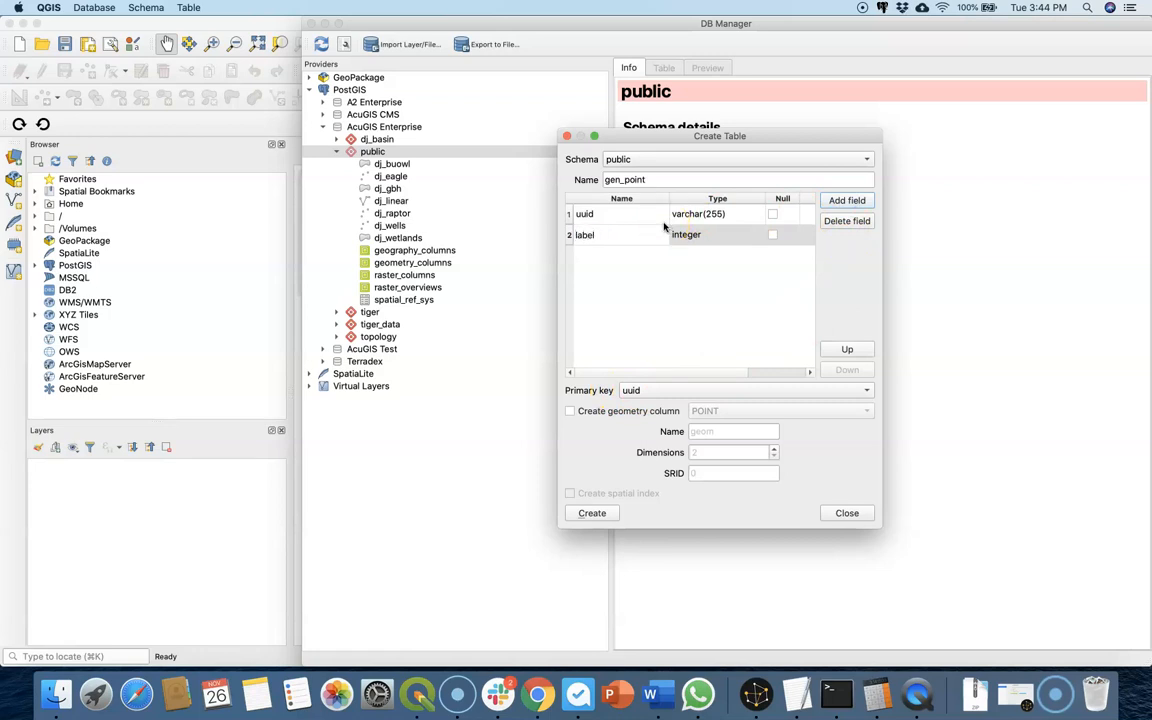
left_click(689, 235)
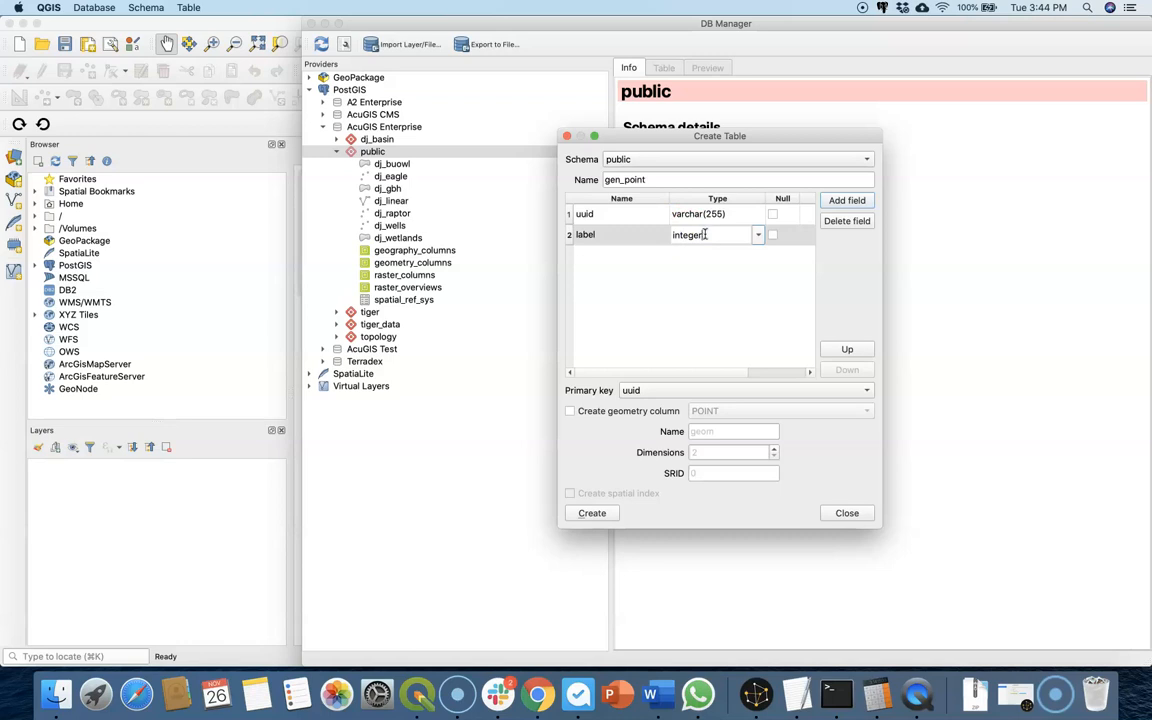
left_click(757, 236)
left_click(738, 342)
left_click_drag(722, 235, 703, 236)
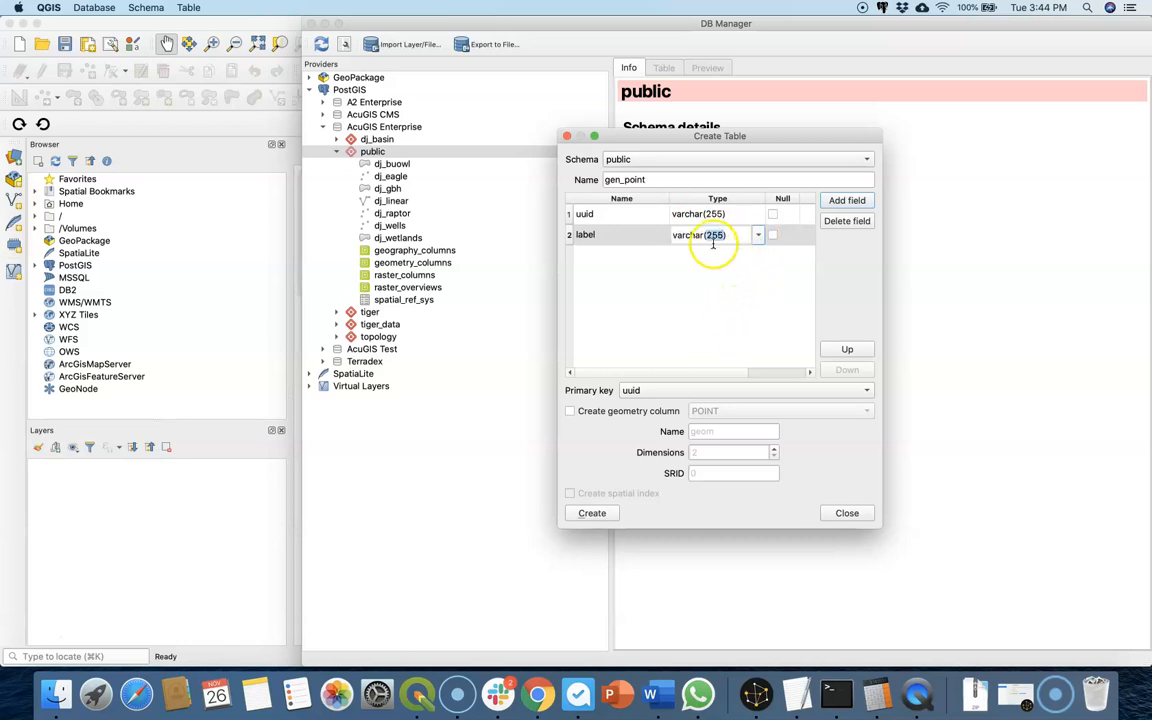
type("(50)")
left_click(772, 236)
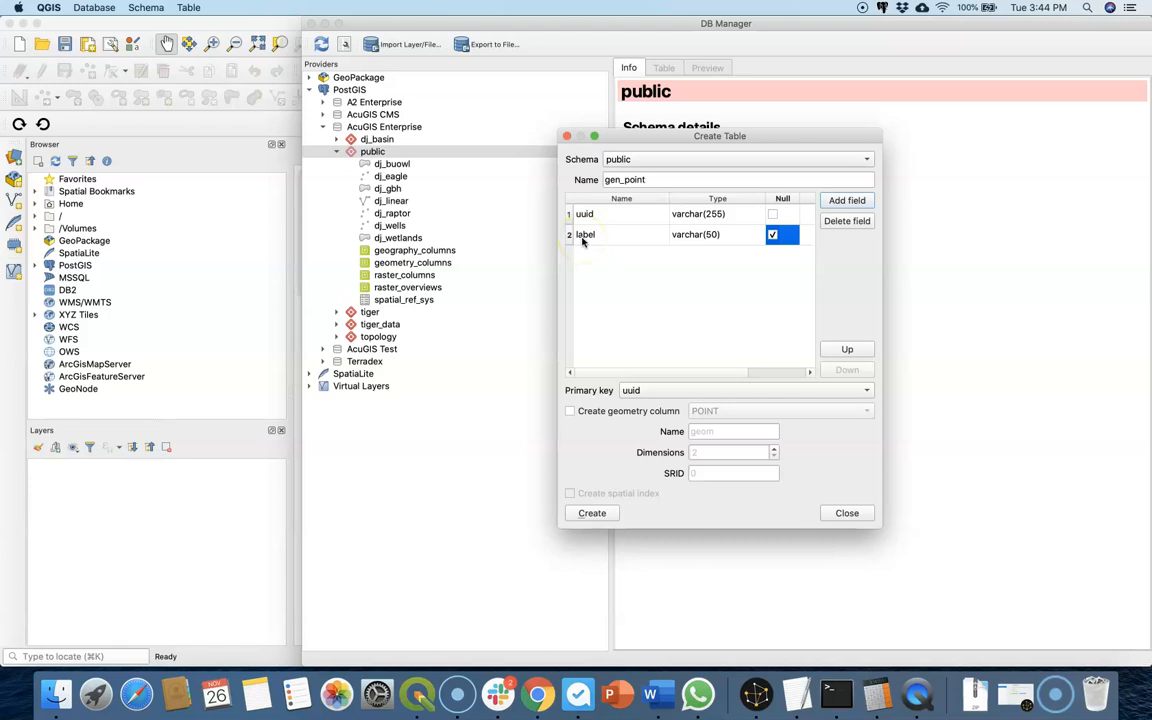
Step: Add a third field named descriotion with type text and allow null values for it
left_click(847, 200)
type("description")
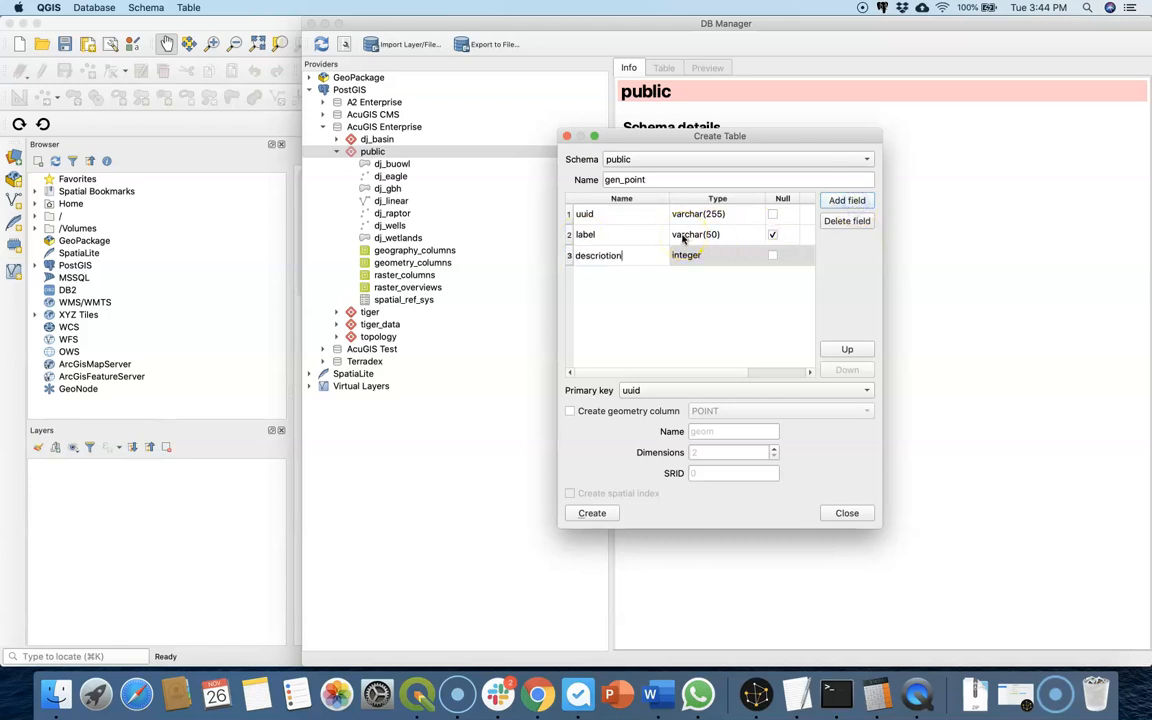
double_click(712, 256)
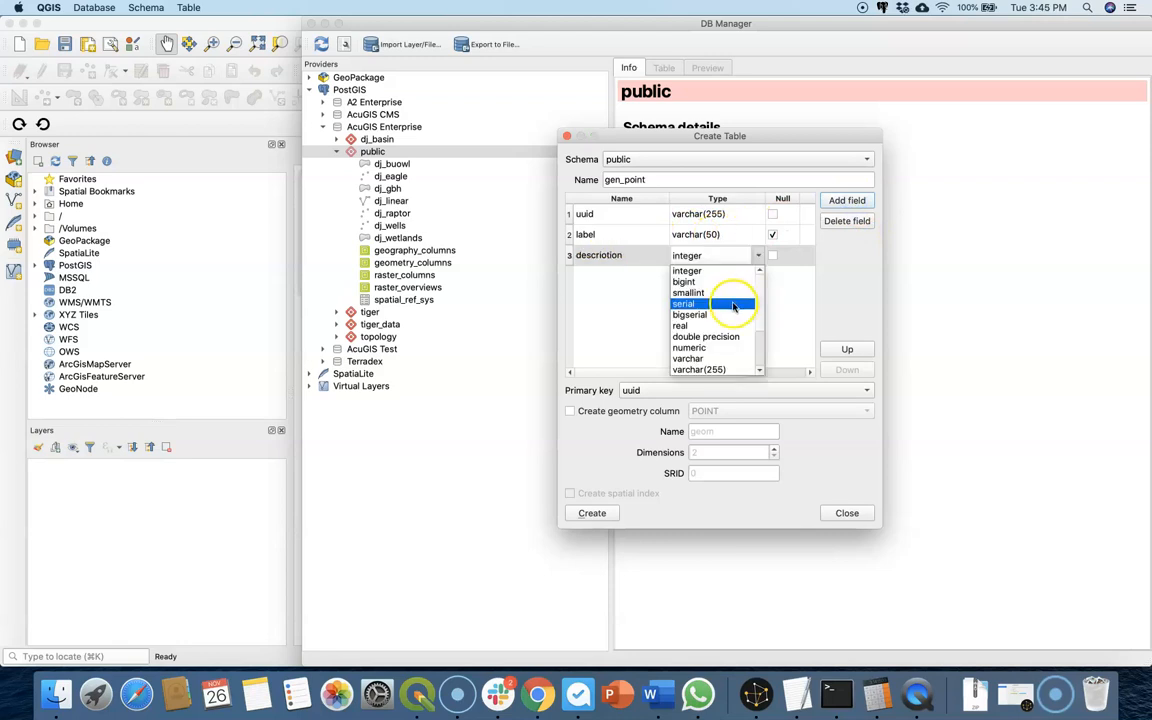
scroll(719, 341, "down", 5)
left_click(710, 341)
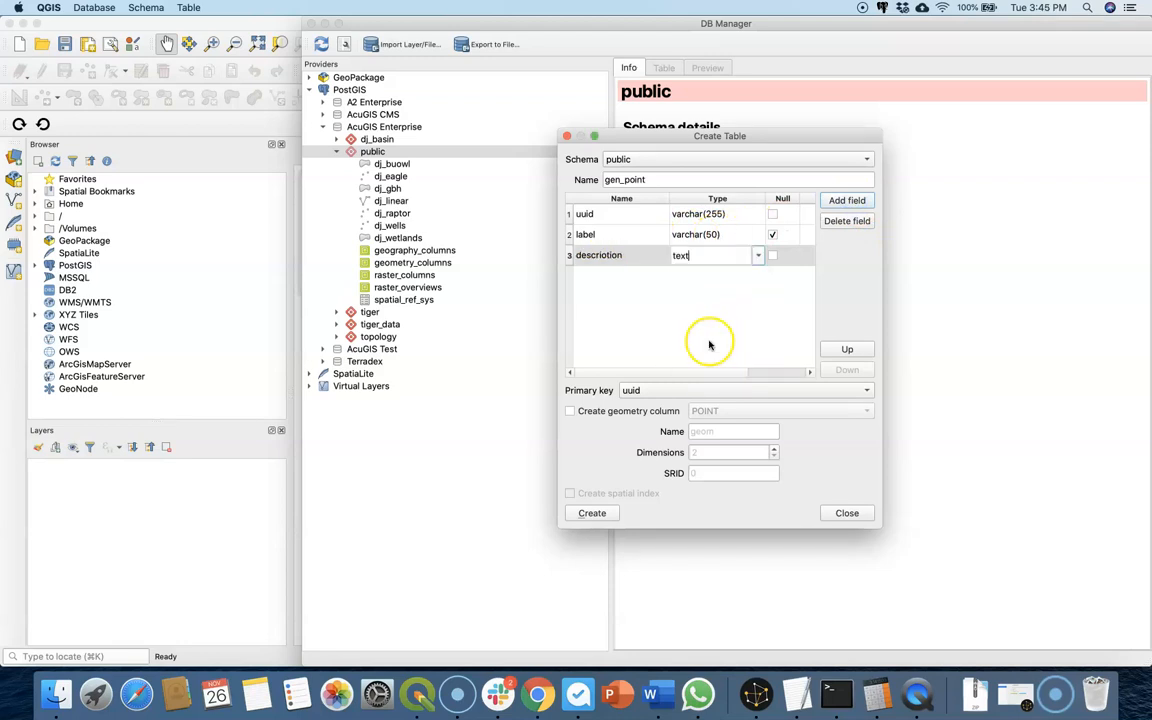
left_click(771, 257)
left_click(771, 257)
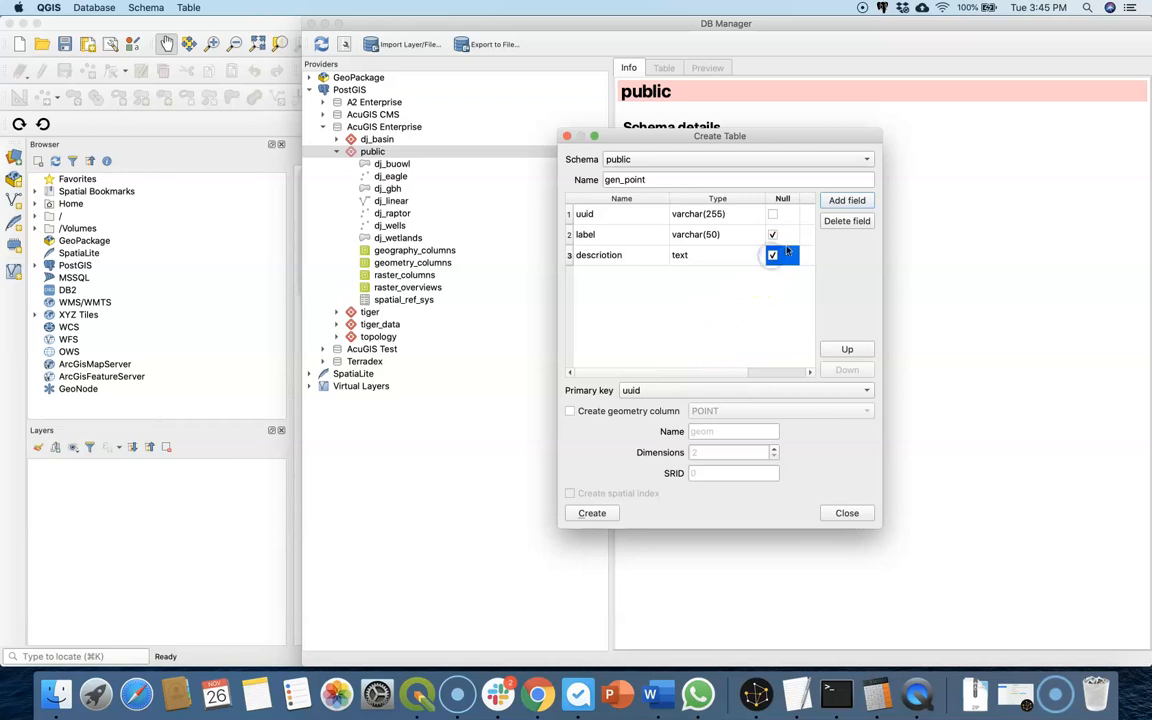
Step: Add a field named foto with type varchar(255) and allow null values for it
left_click(846, 201)
type("foto")
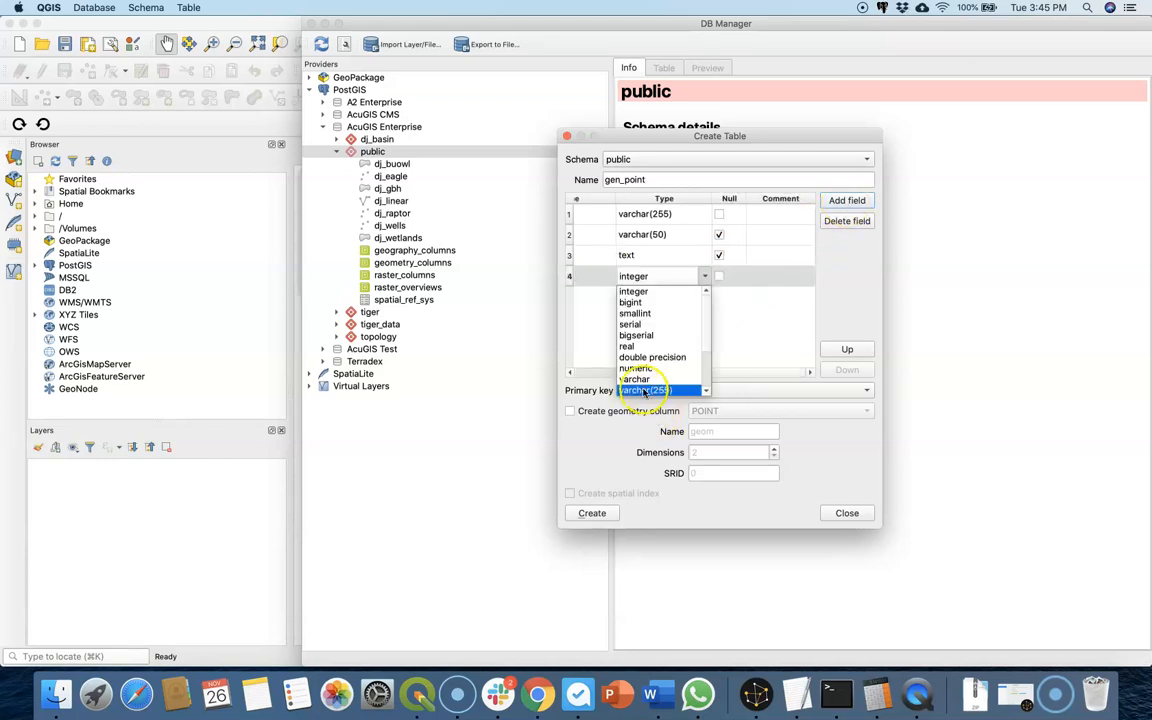
left_click(643, 390)
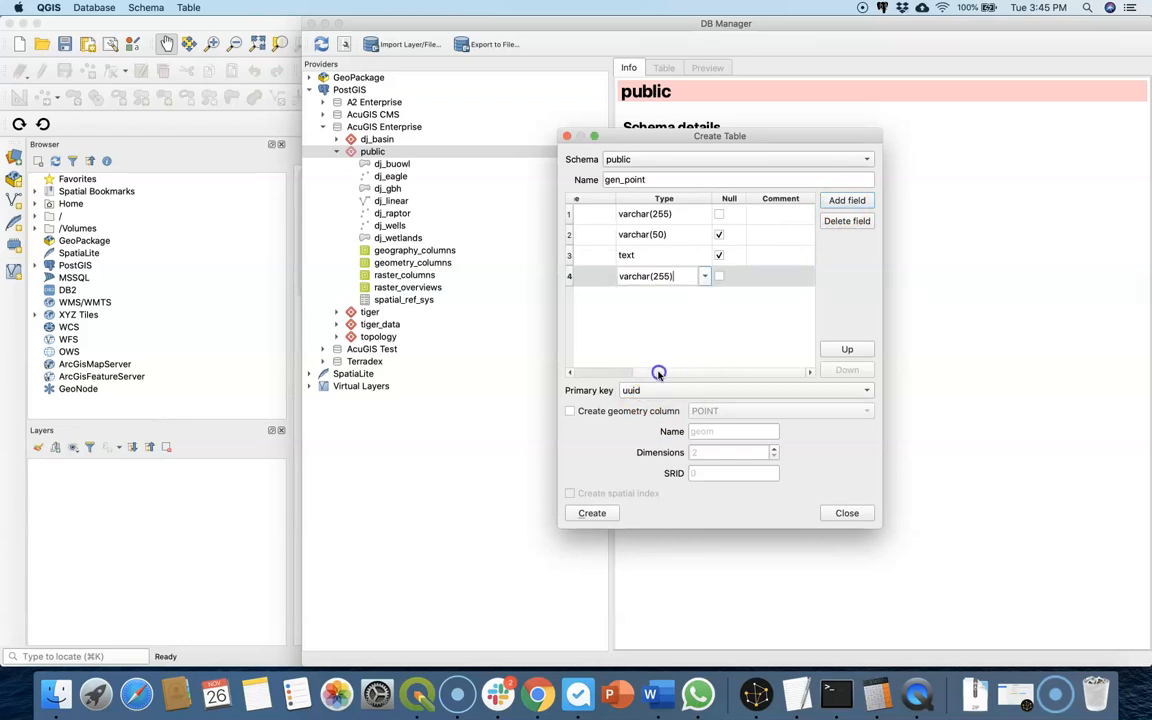
left_click_drag(661, 373, 599, 369)
left_click(772, 278)
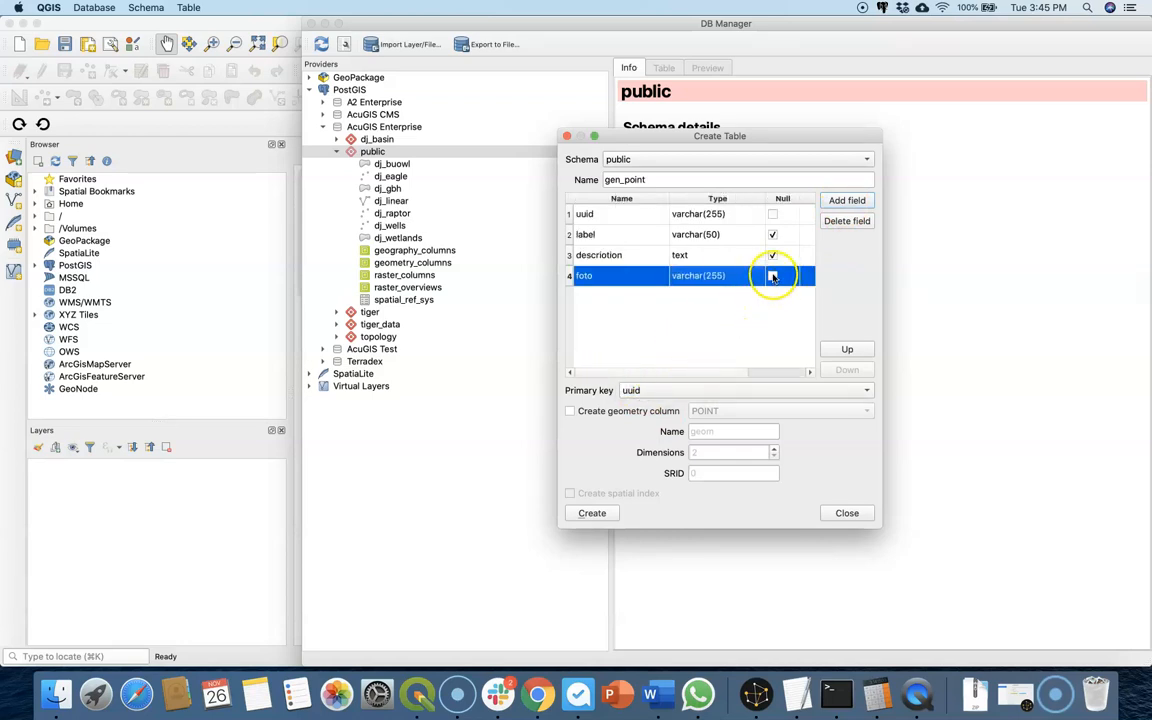
Step: Add a fifth field named date_created with type timestamp
left_click(847, 200)
type("date_created")
scroll(629, 296, "right", 3)
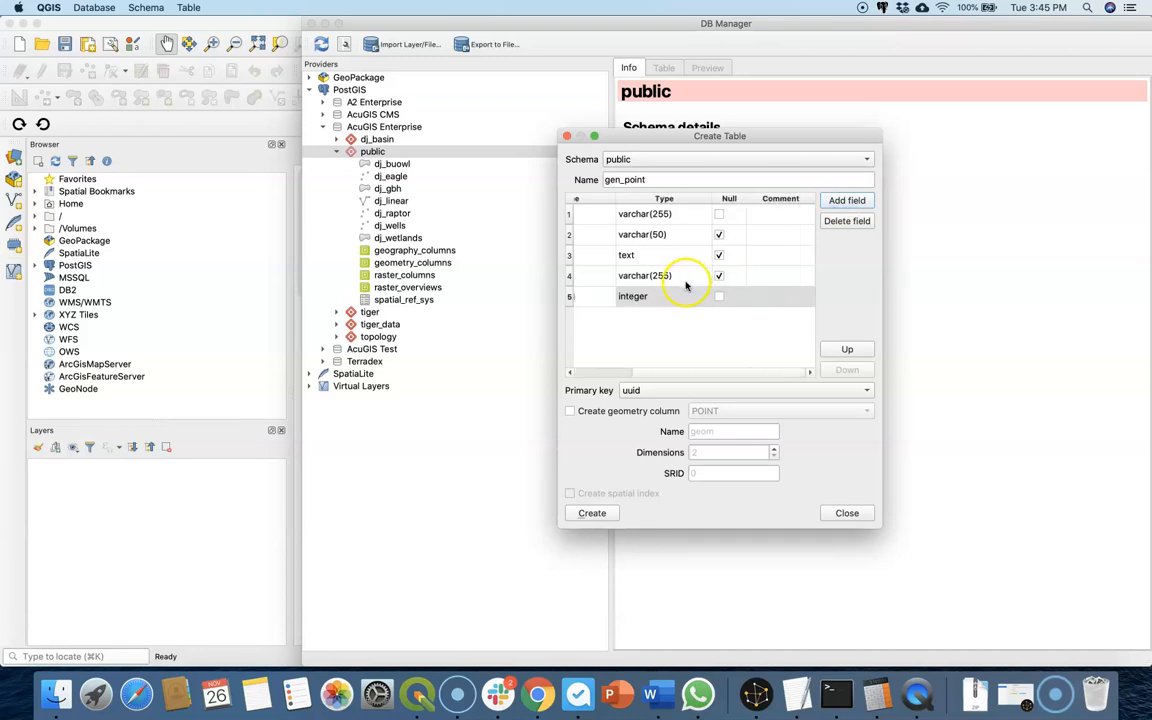
double_click(699, 296)
left_click(700, 296)
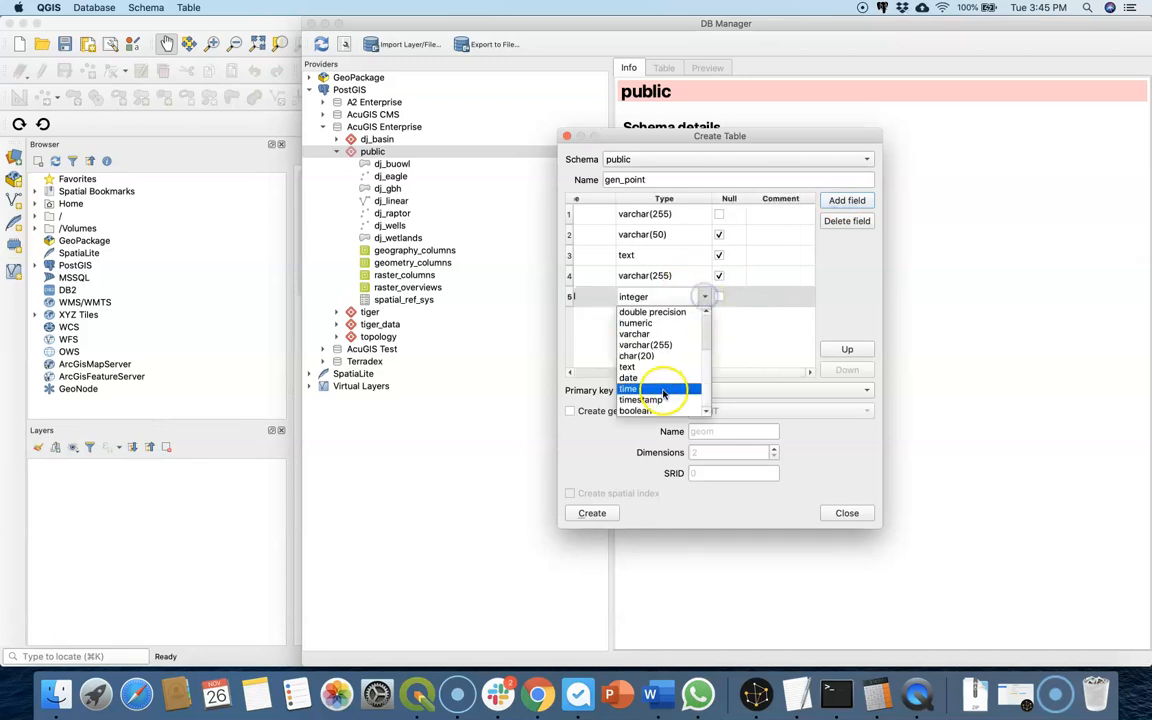
left_click(655, 399)
left_click(773, 298)
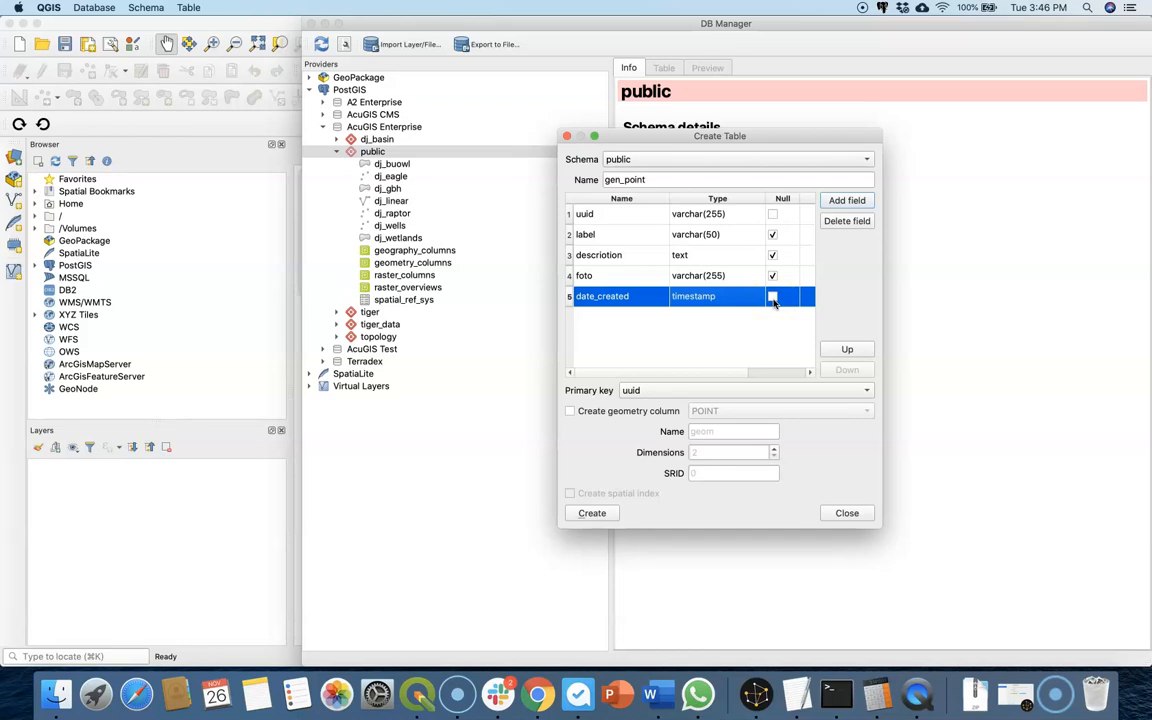
Step: Create the gen_point table with a POINT geometry column geom, SRID 4326 and a spatial index
left_click(570, 412)
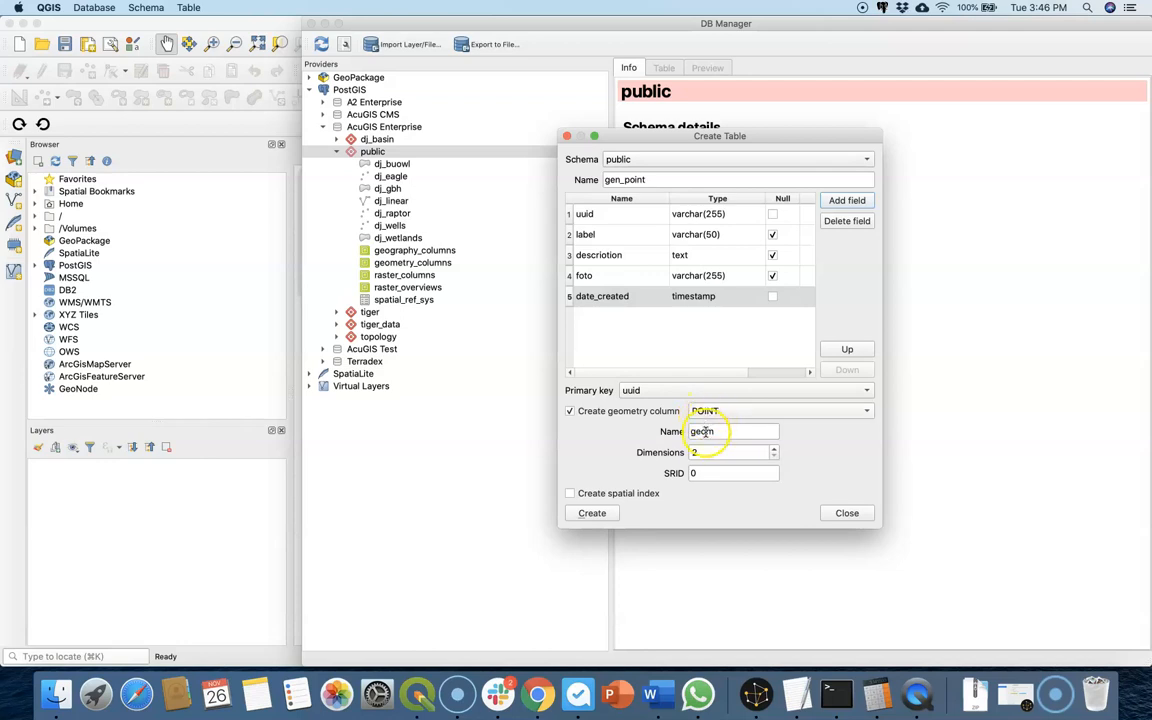
left_click_drag(710, 474, 684, 473)
type("4326")
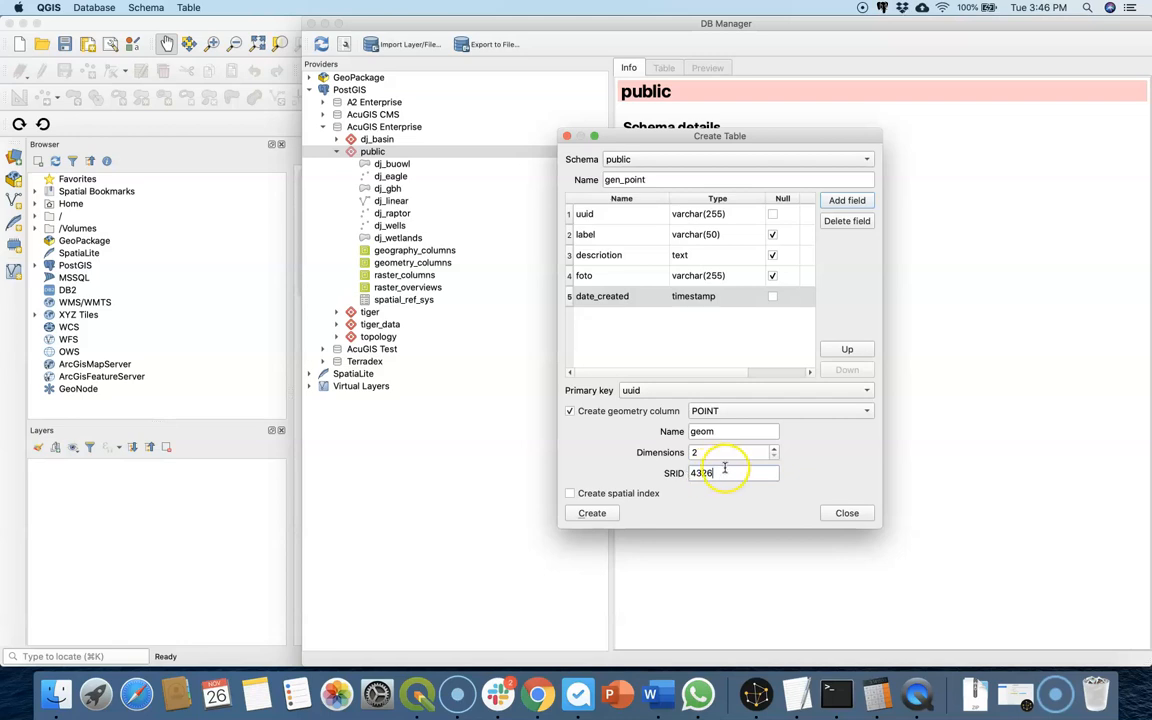
left_click(571, 494)
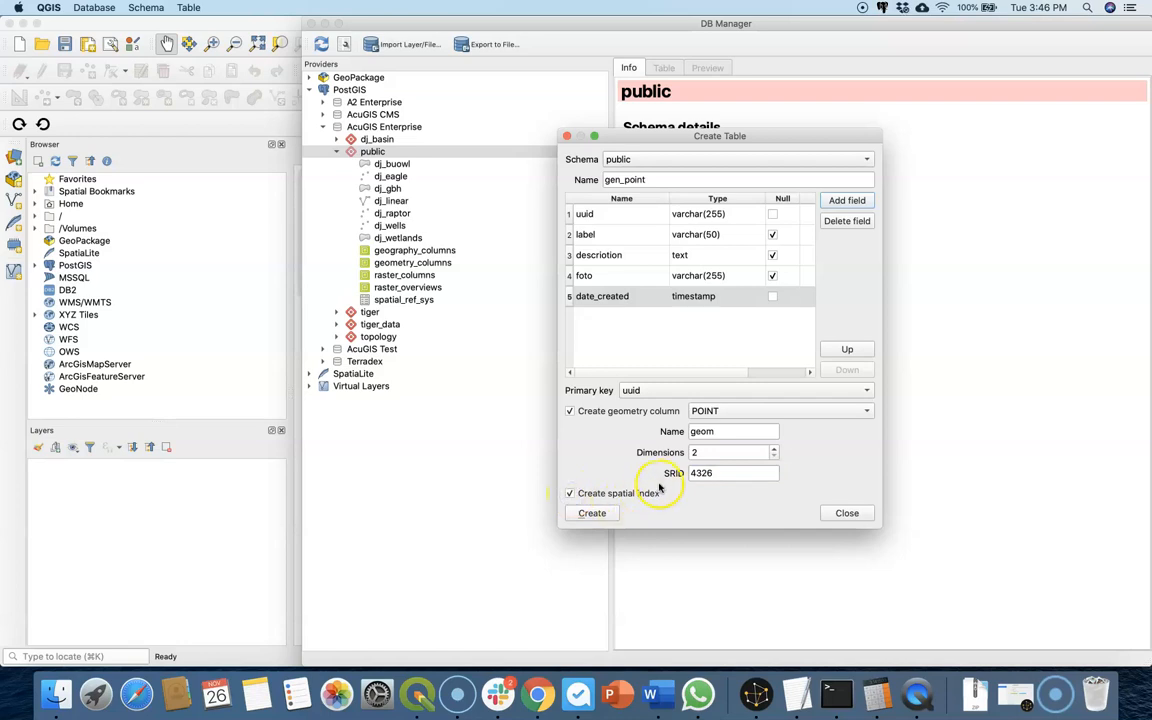
left_click(592, 514)
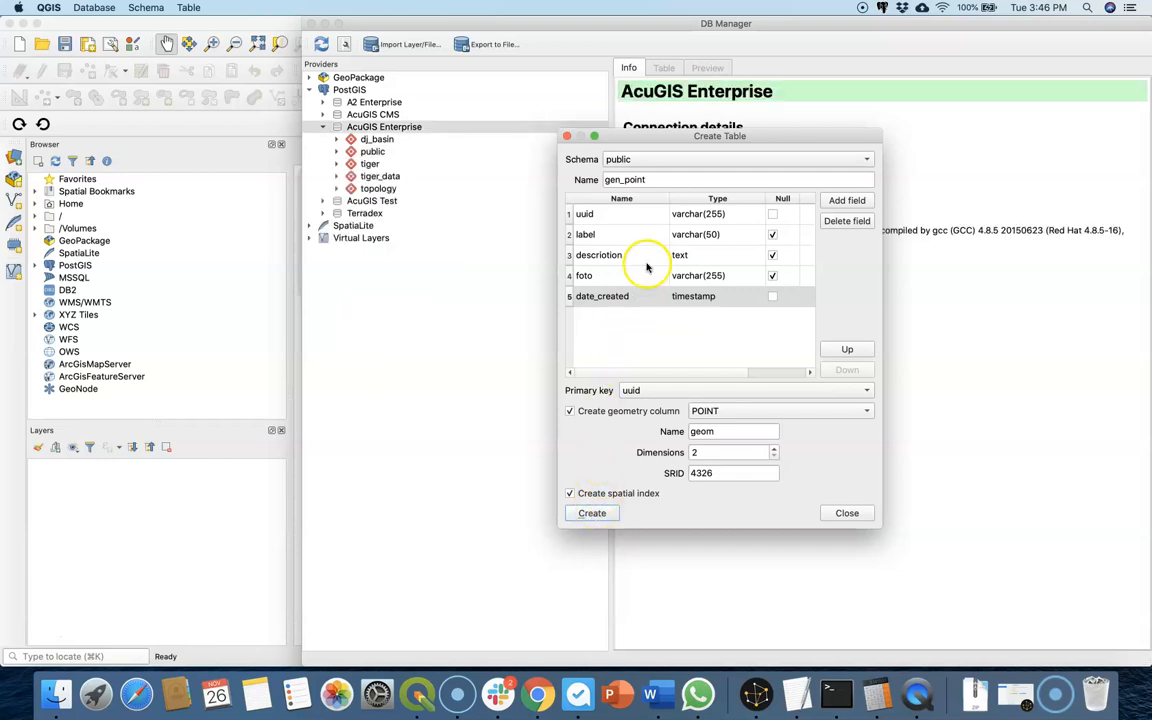
Step: Create the gen_line table with the same fields and a MULTILINESTRING geometry column
left_click_drag(624, 180, 645, 180)
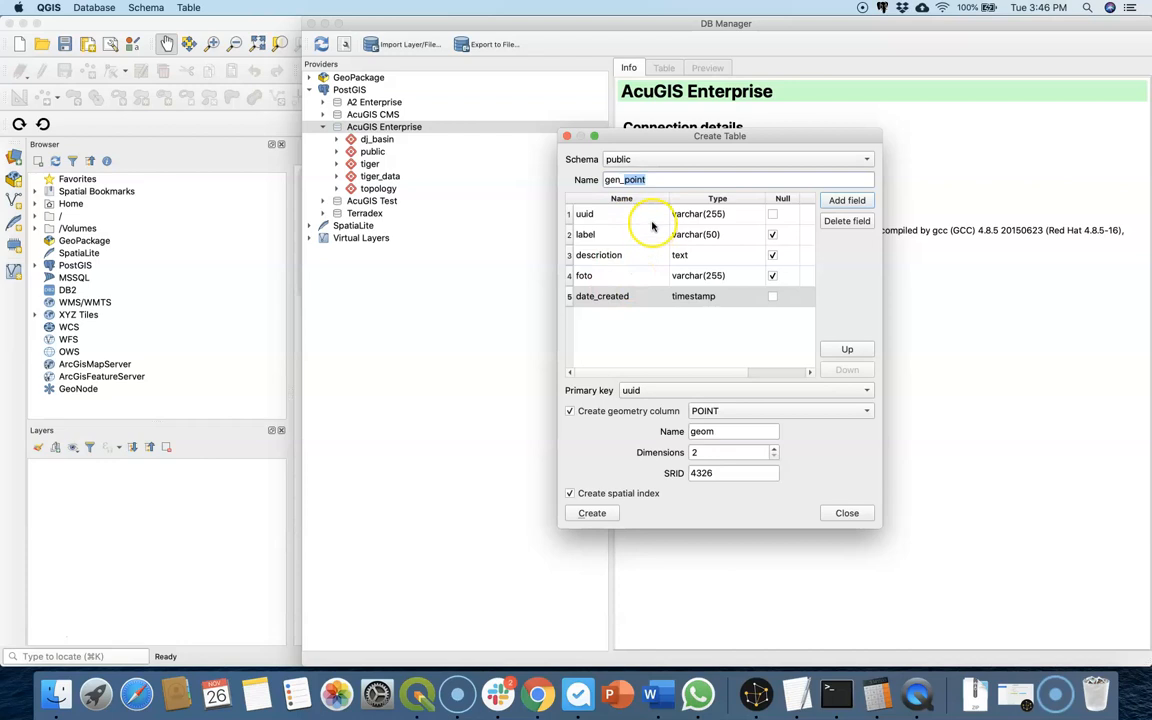
type("line")
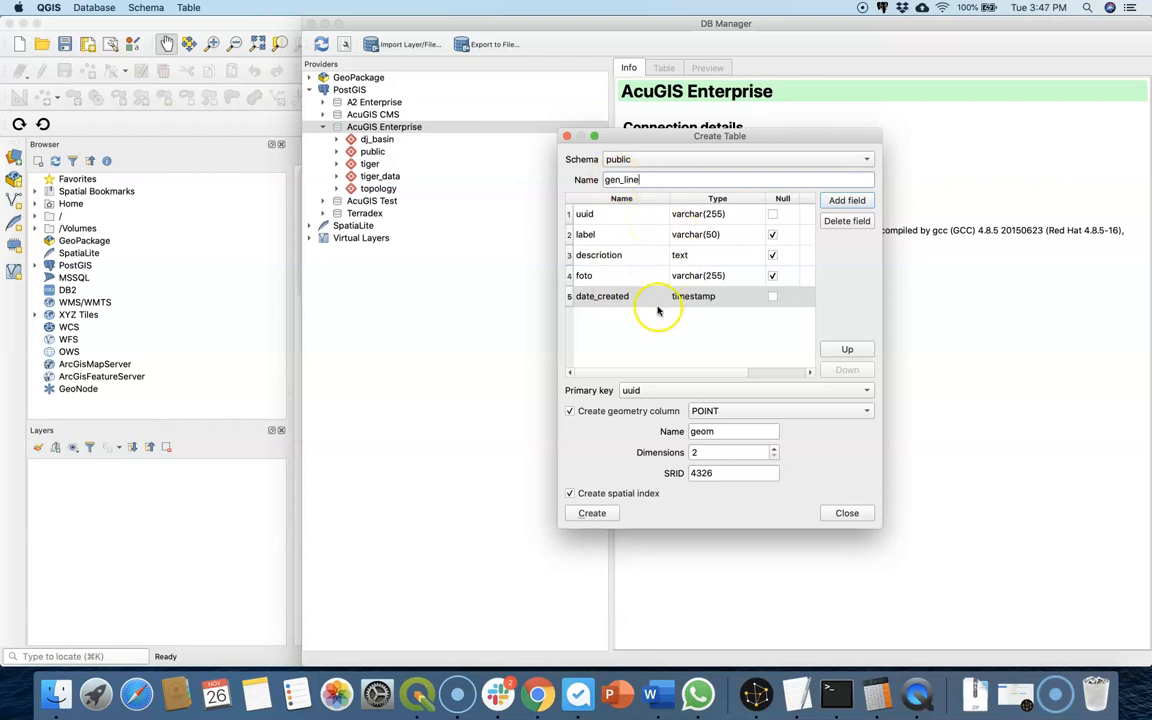
left_click(866, 411)
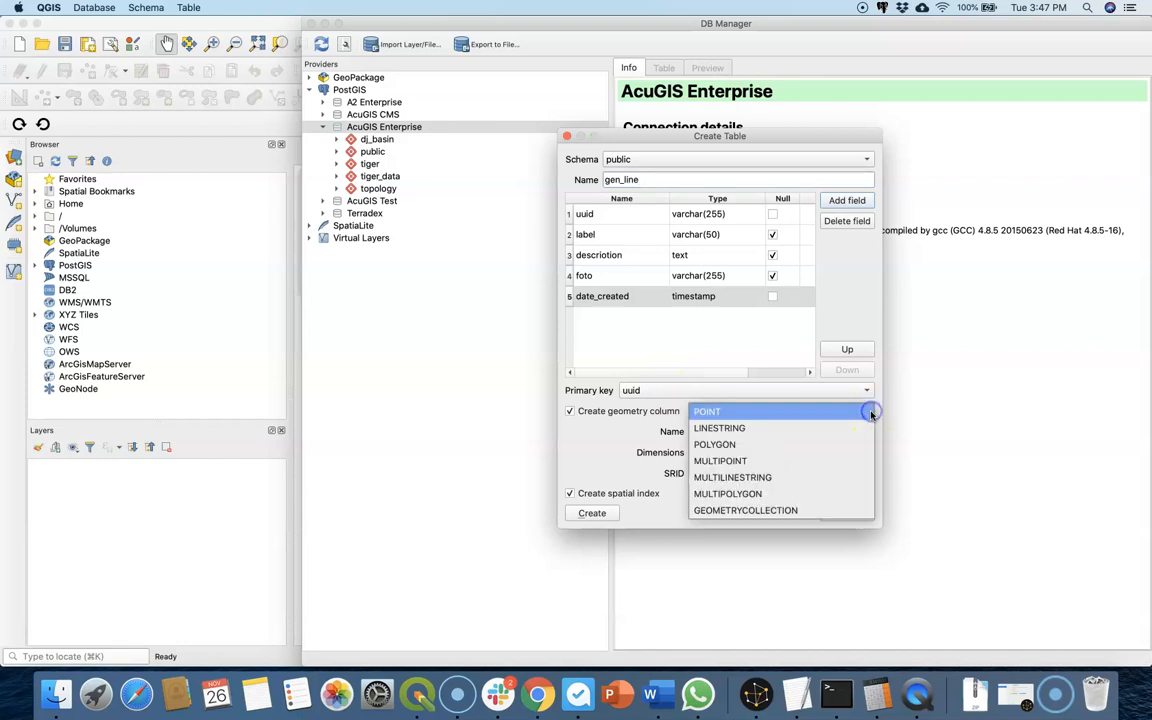
left_click(850, 478)
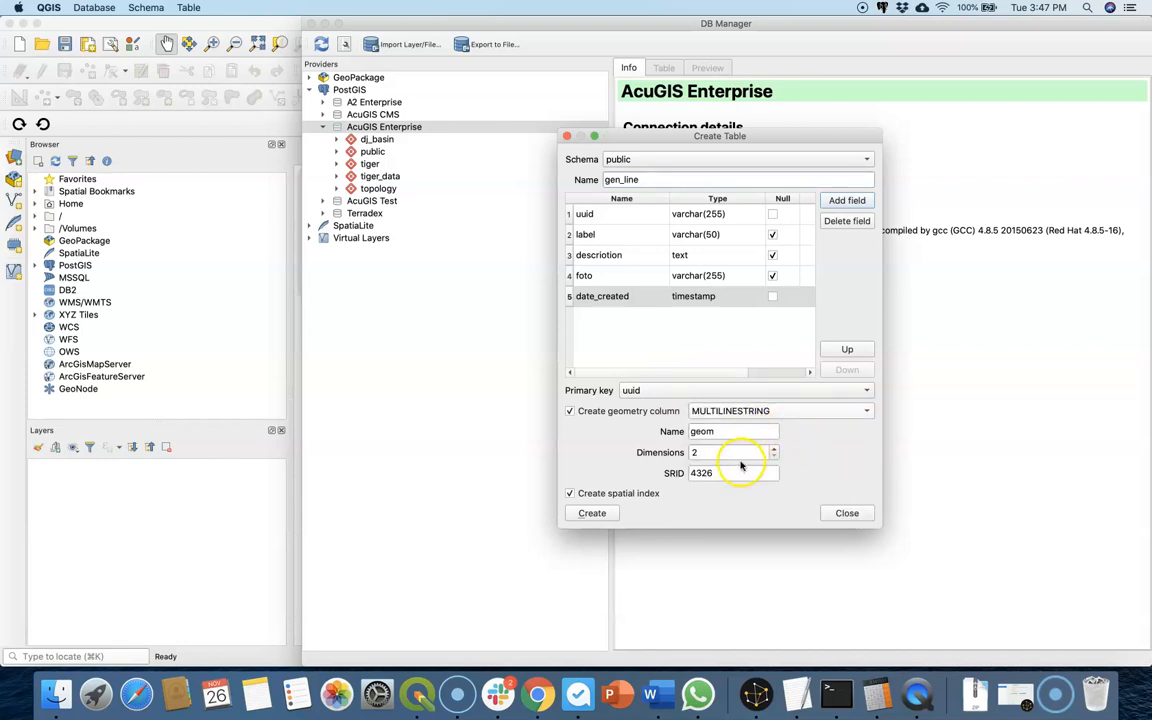
left_click(592, 513)
Step: Create the gen_poly table with the same fields and a MULTIPOLYGON geometry column
left_click_drag(622, 180, 654, 179)
left_click(858, 409)
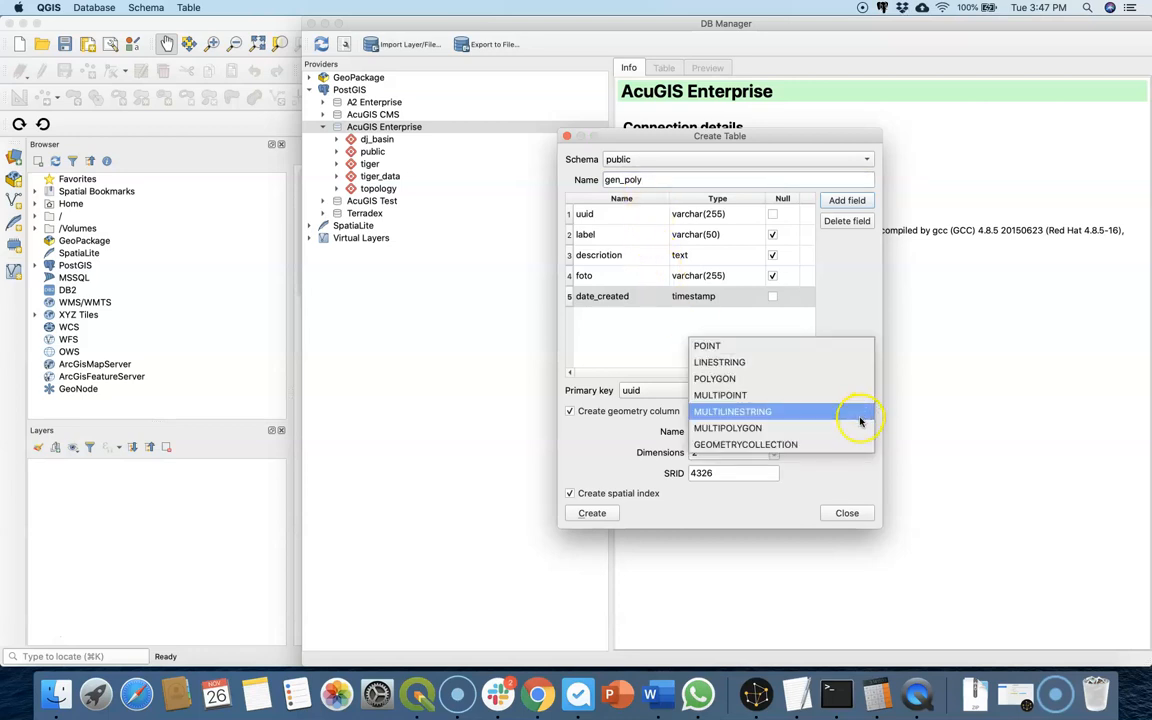
left_click(845, 431)
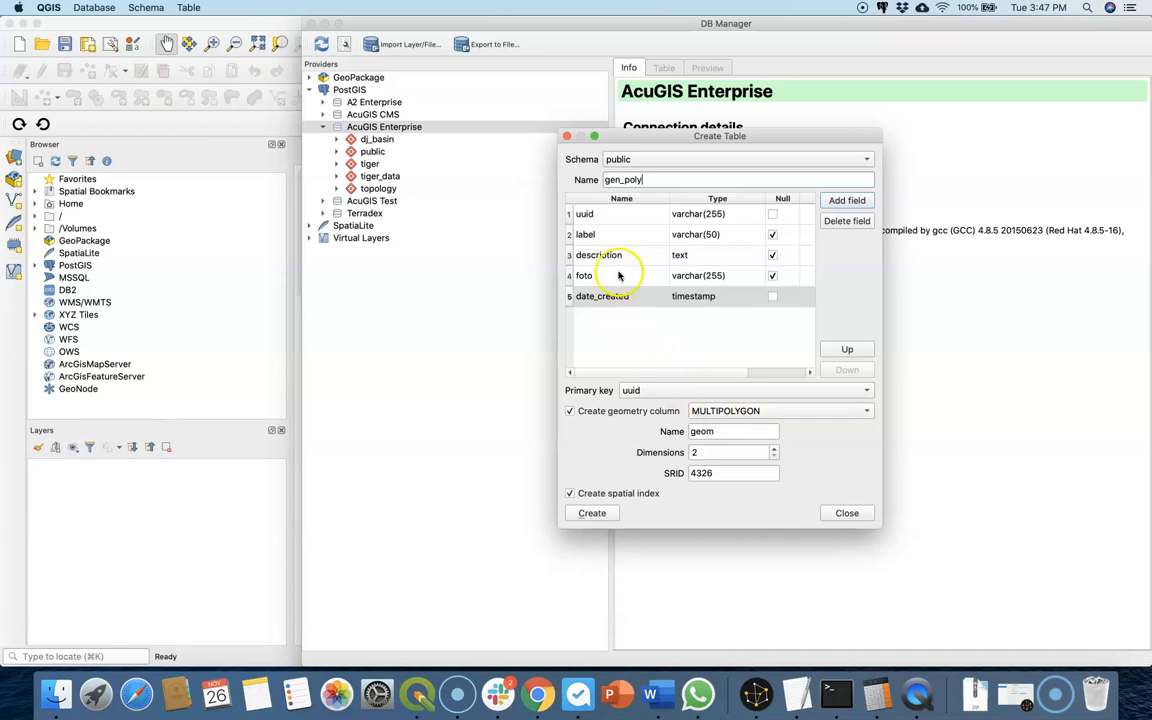
left_click(593, 514)
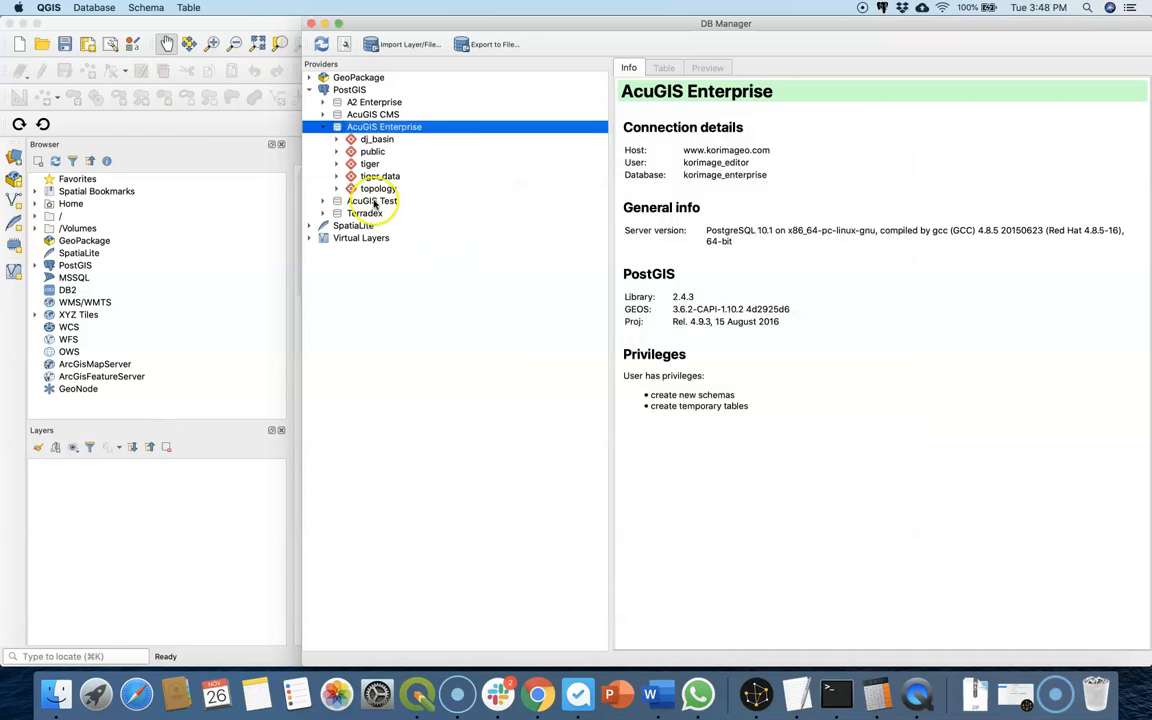
Step: Add the gen_line, gen_point and gen_poly tables from the AcuGIS Enterprise public schema to the map canvas
left_click(337, 154)
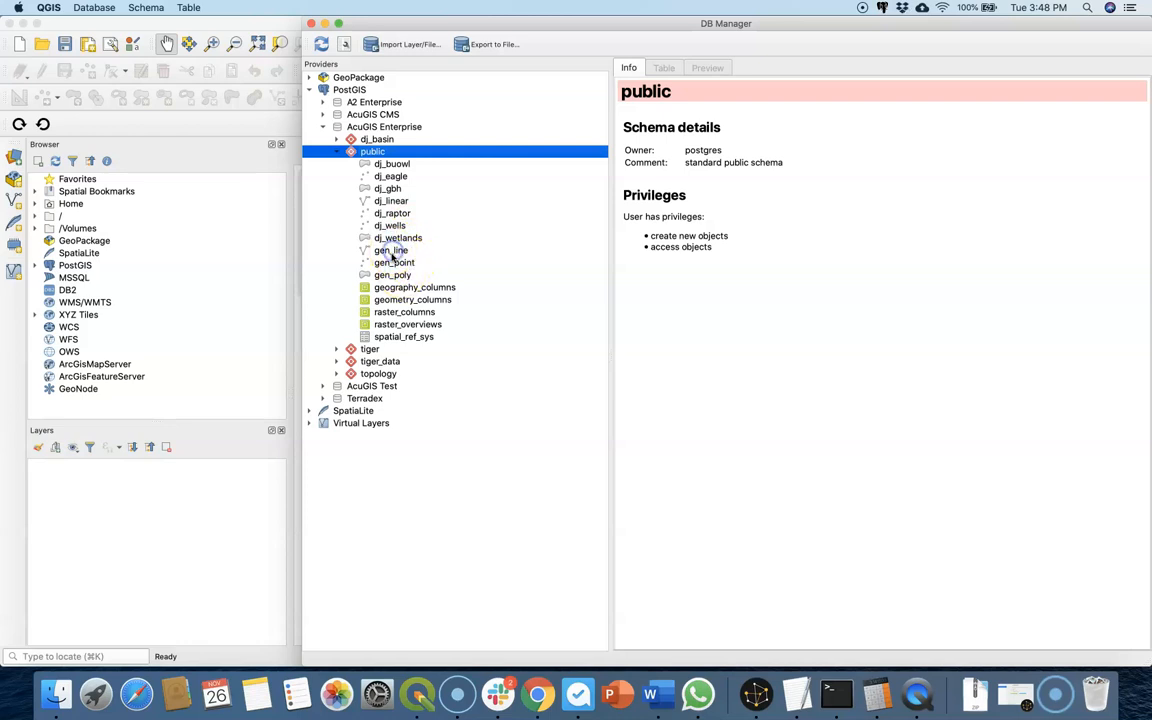
left_click(391, 252)
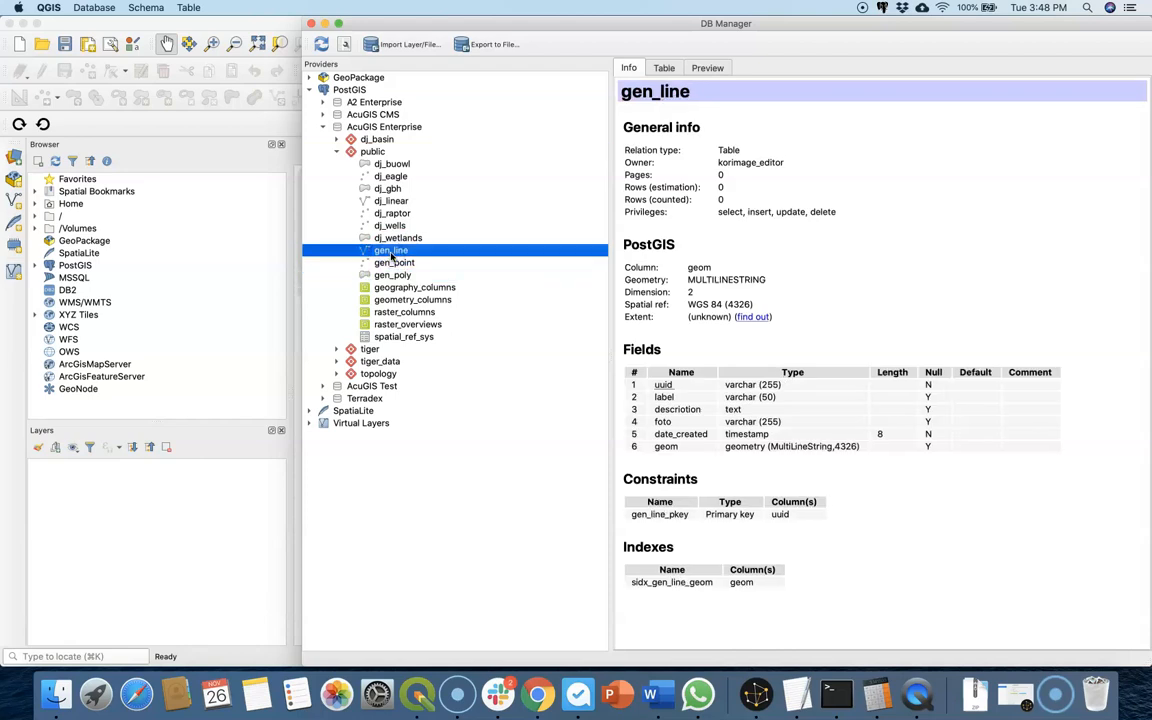
right_click(398, 254)
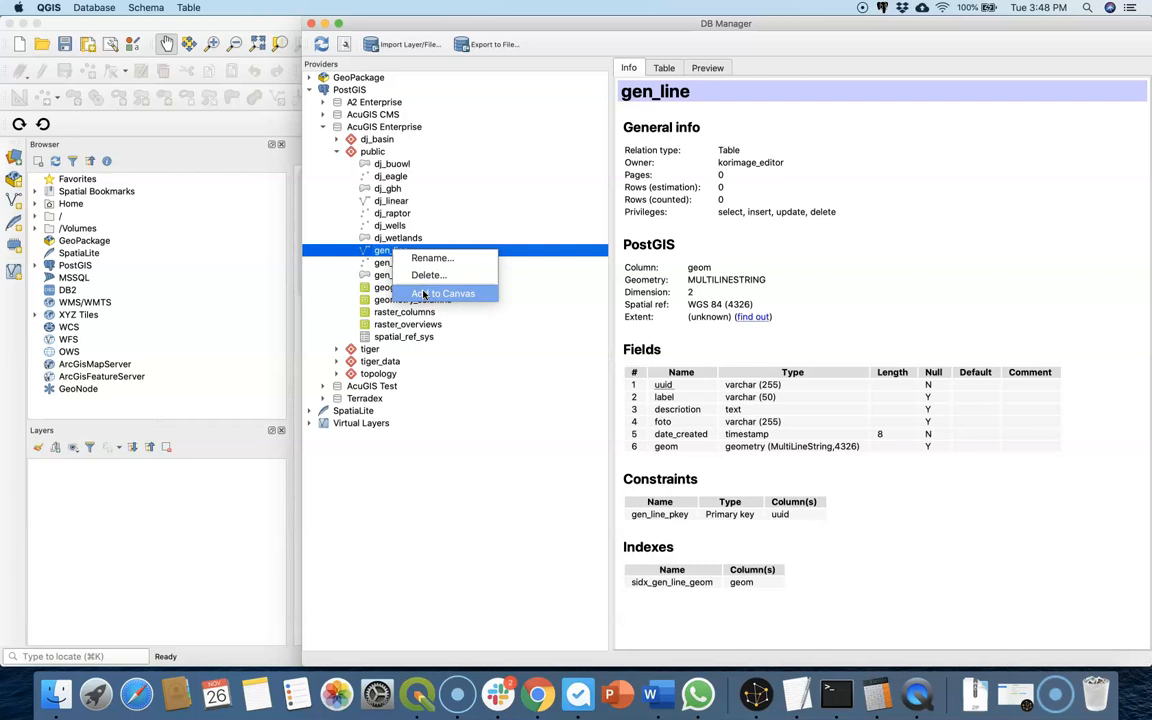
left_click(419, 292)
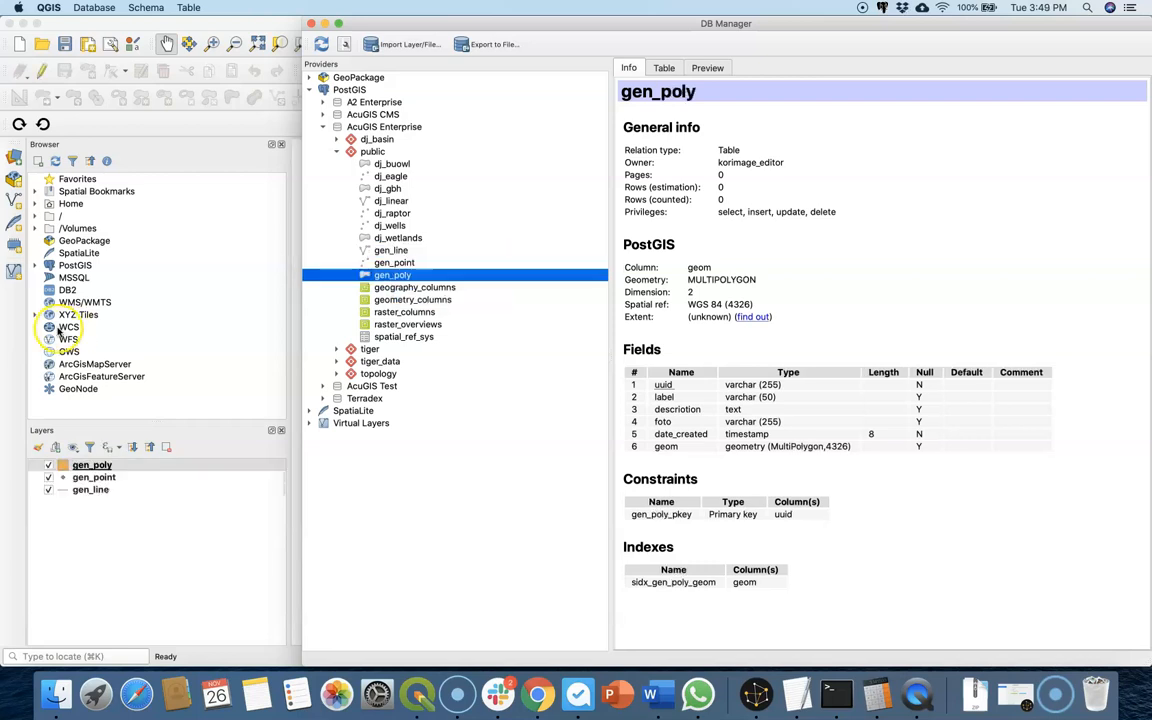
Step: Add the OpenStreetMap XYZ tile basemap beneath the gen_line layer
left_click(35, 316)
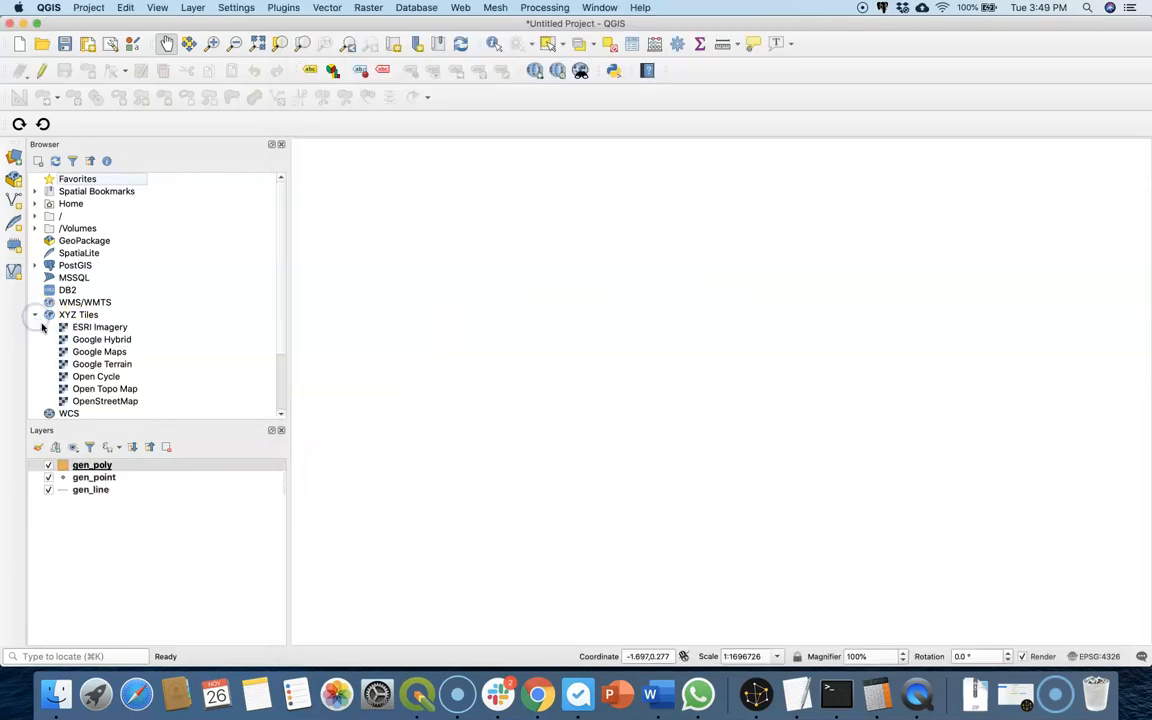
left_click(105, 401)
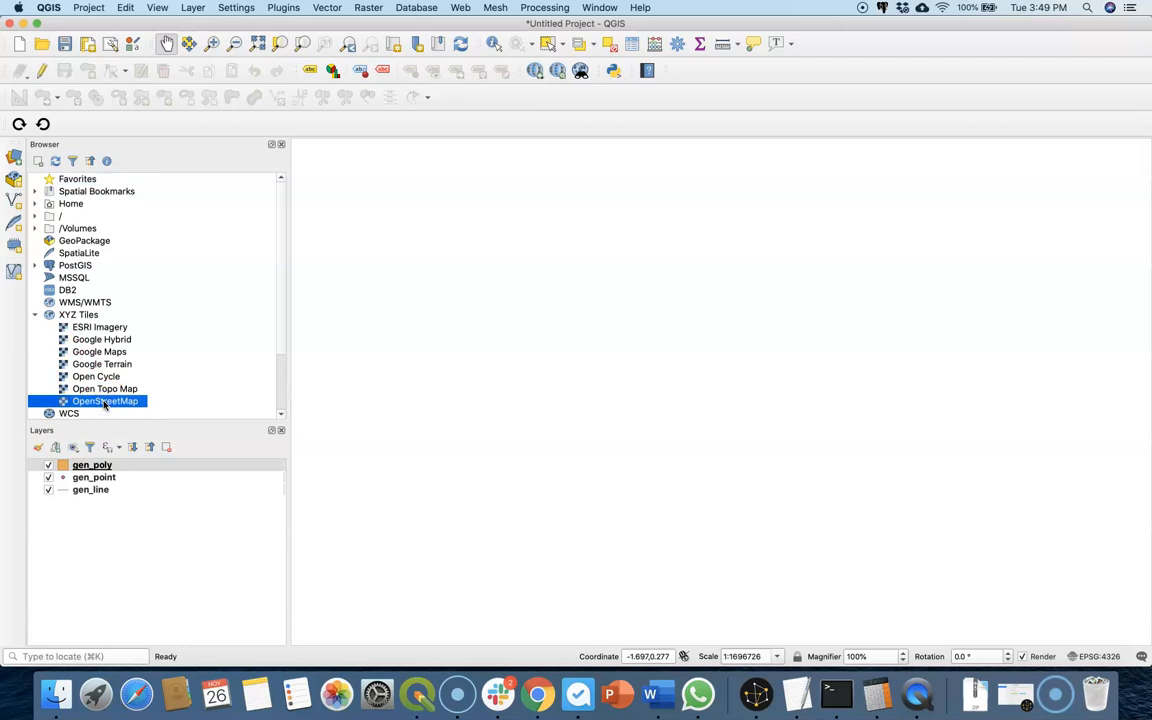
left_click_drag(105, 403, 98, 506)
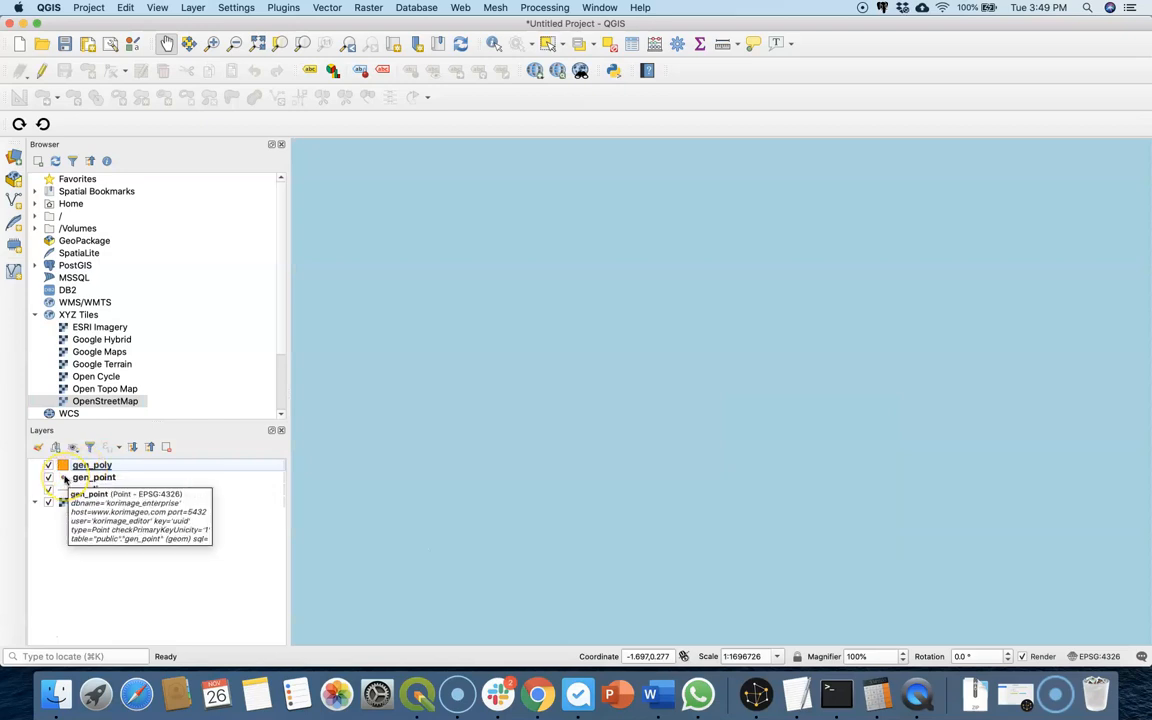
Step: Style the gen_point layer with the dot red marker symbol
left_click(65, 480)
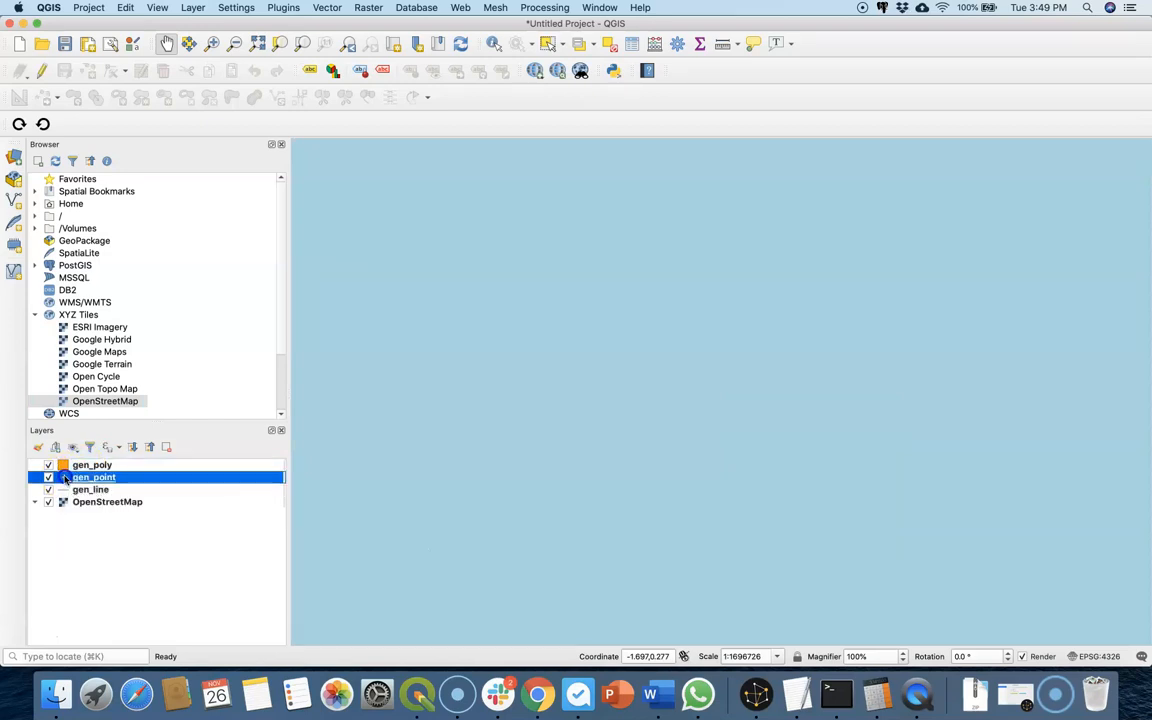
double_click(65, 480)
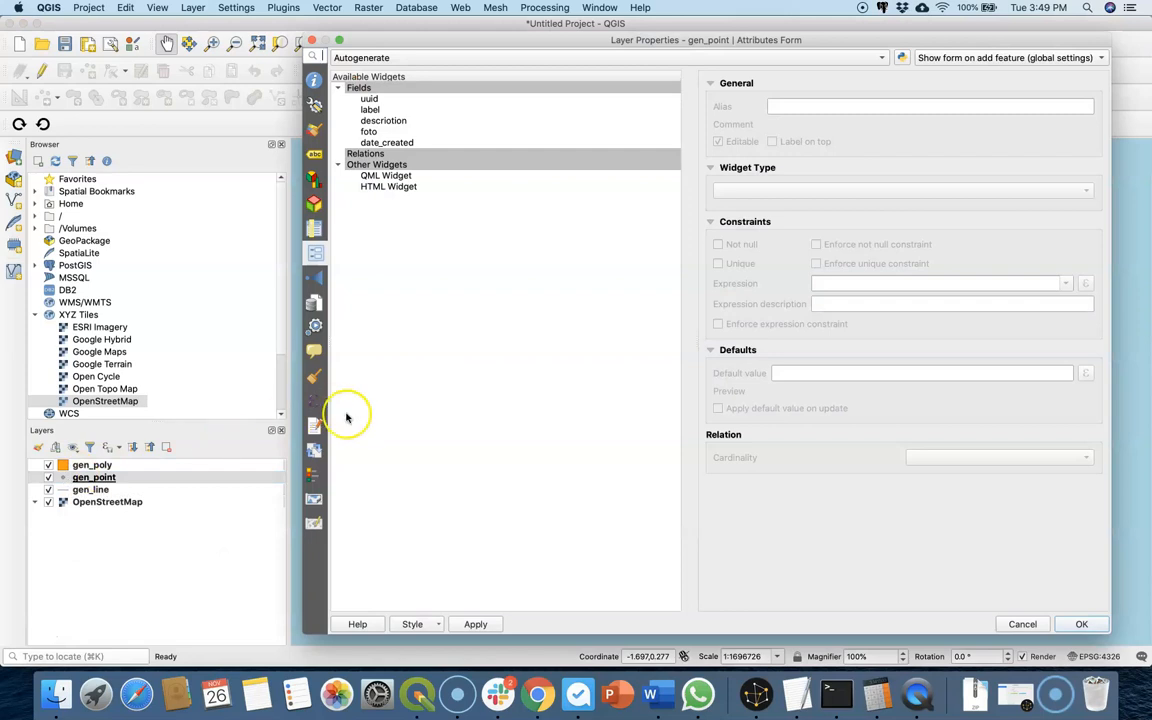
left_click(314, 127)
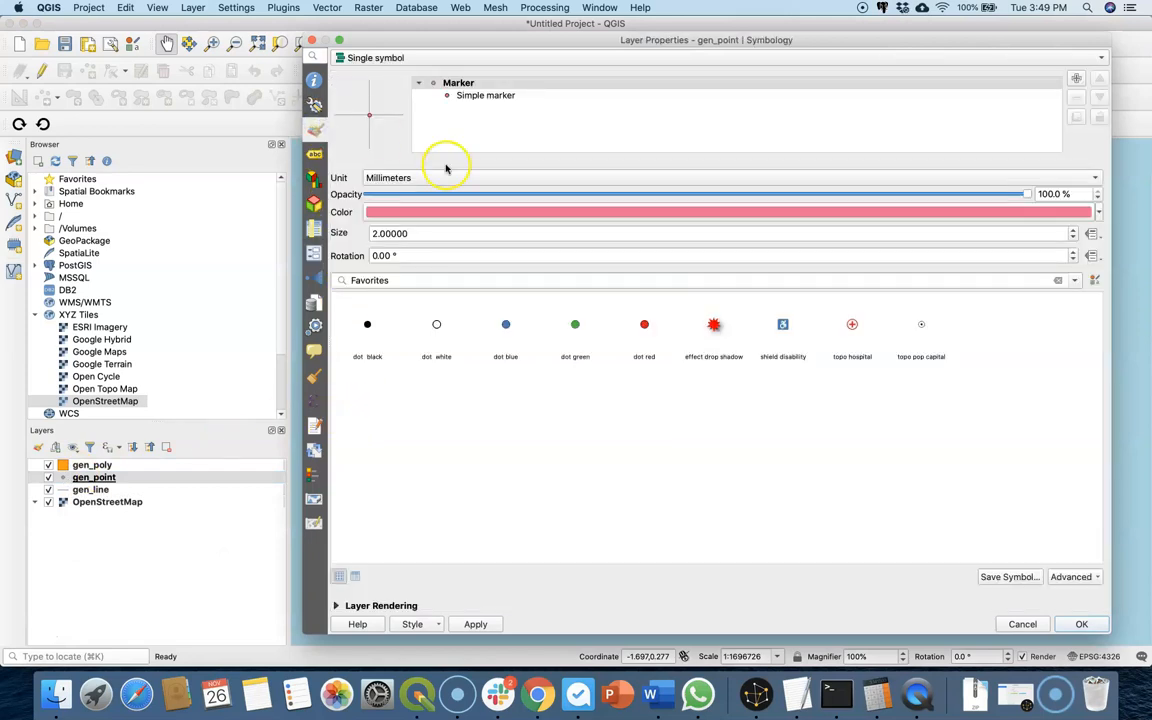
left_click(644, 324)
left_click(1081, 624)
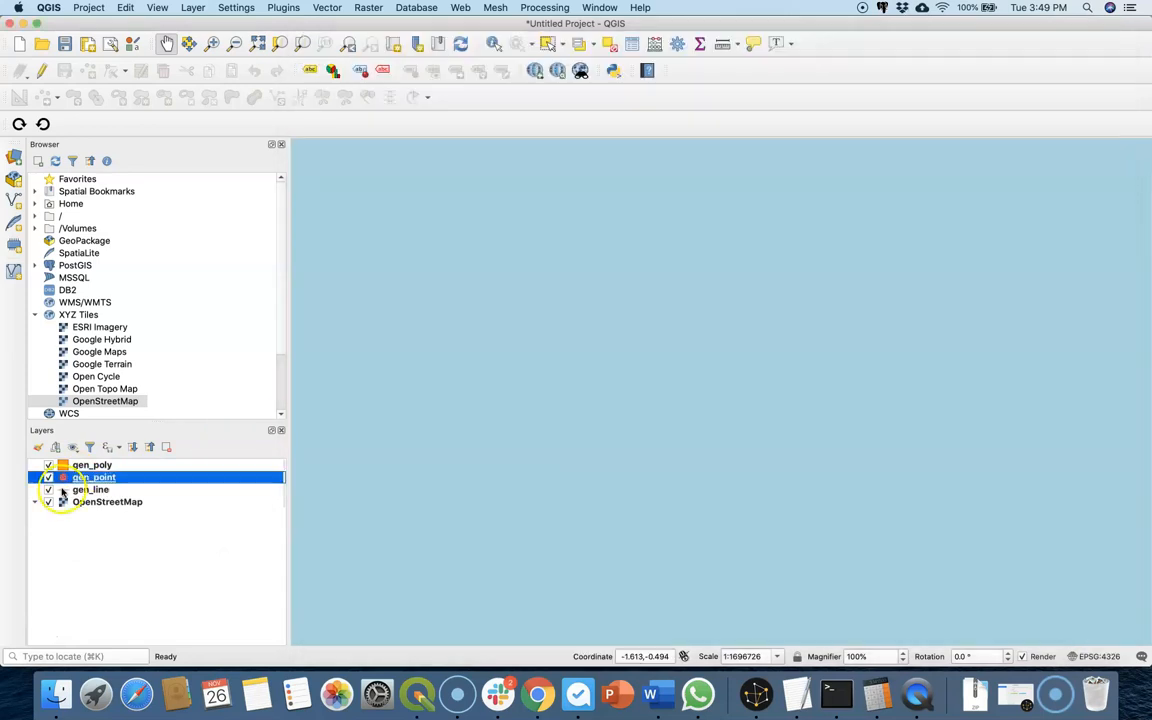
Step: Style the gen_line layer with the simple red line symbol and a width of 1.06 mm
left_click(62, 490)
double_click(62, 490)
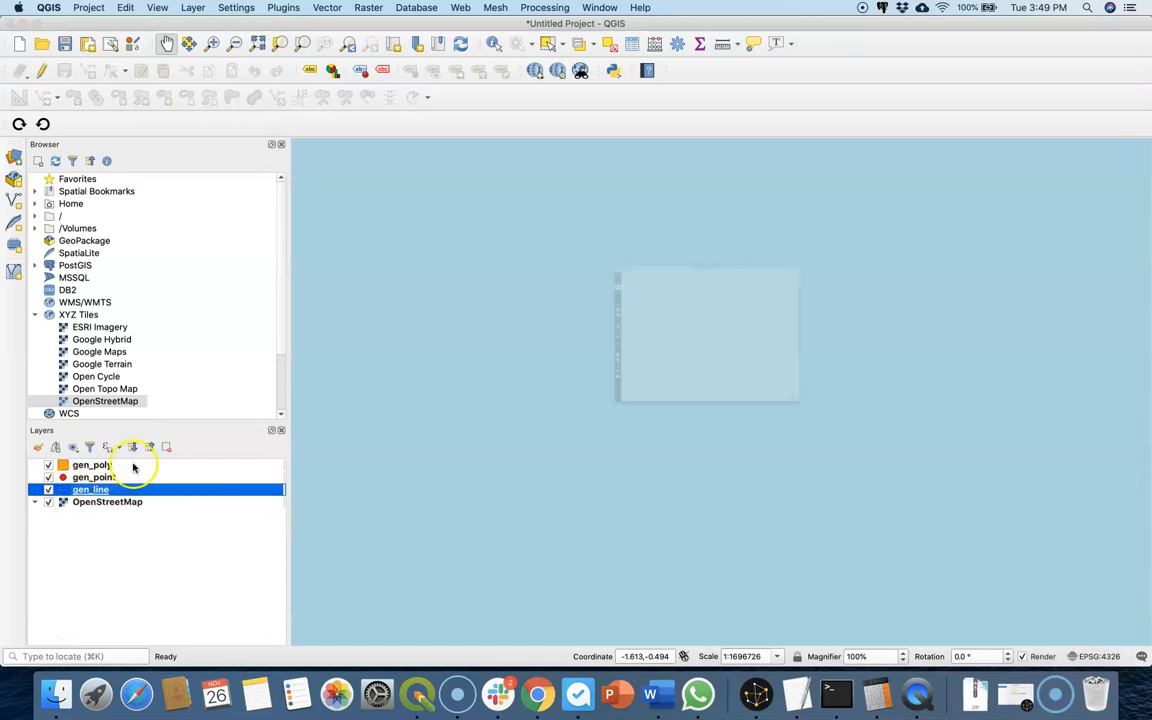
left_click(991, 333)
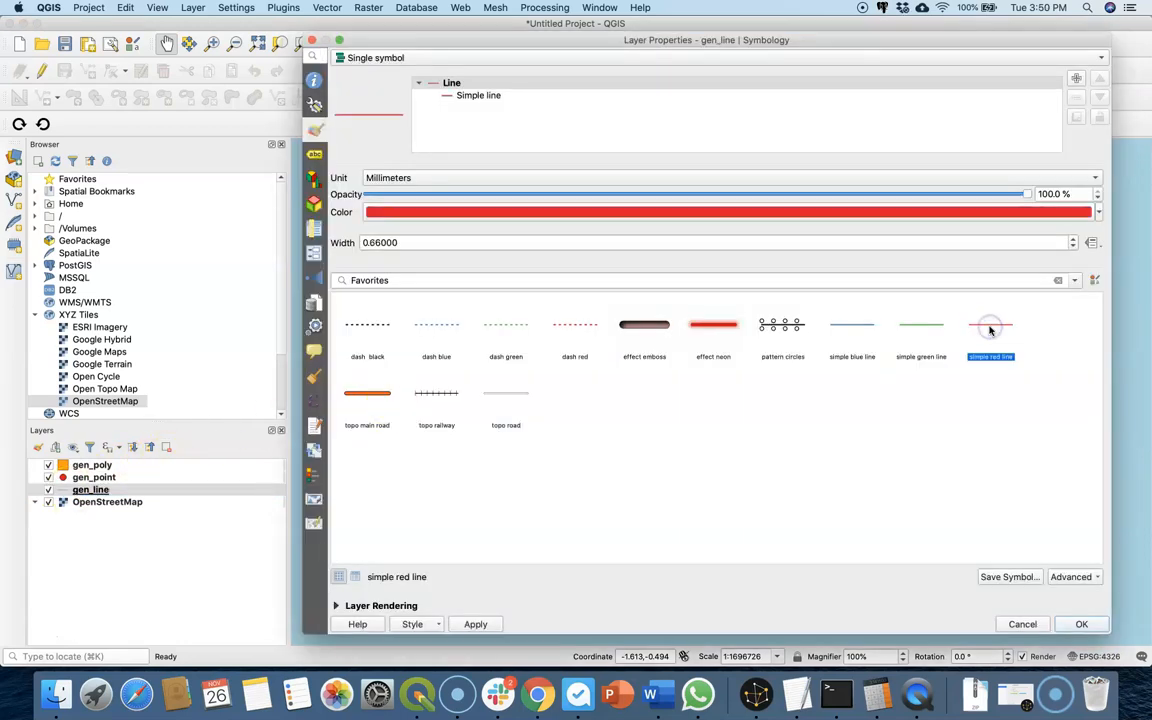
left_click(1074, 243)
left_click(1074, 243)
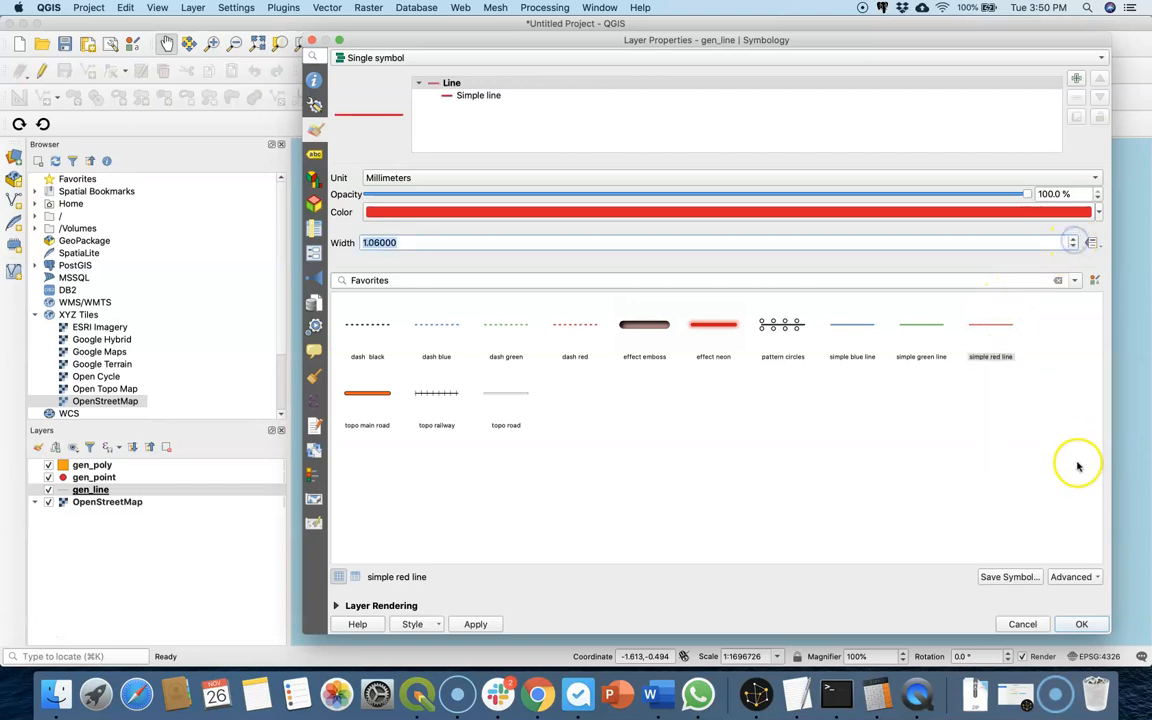
left_click(1083, 624)
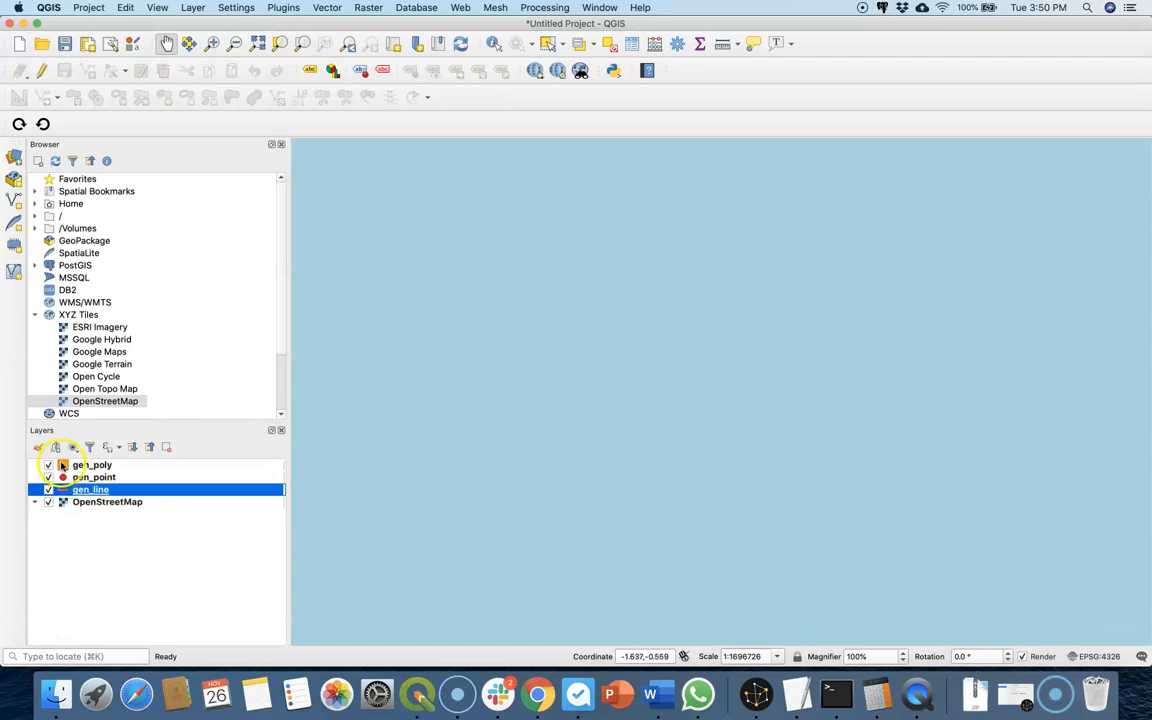
Step: Style the gen_poly layer with the hashed black X fill and set its outline color to red
double_click(60, 465)
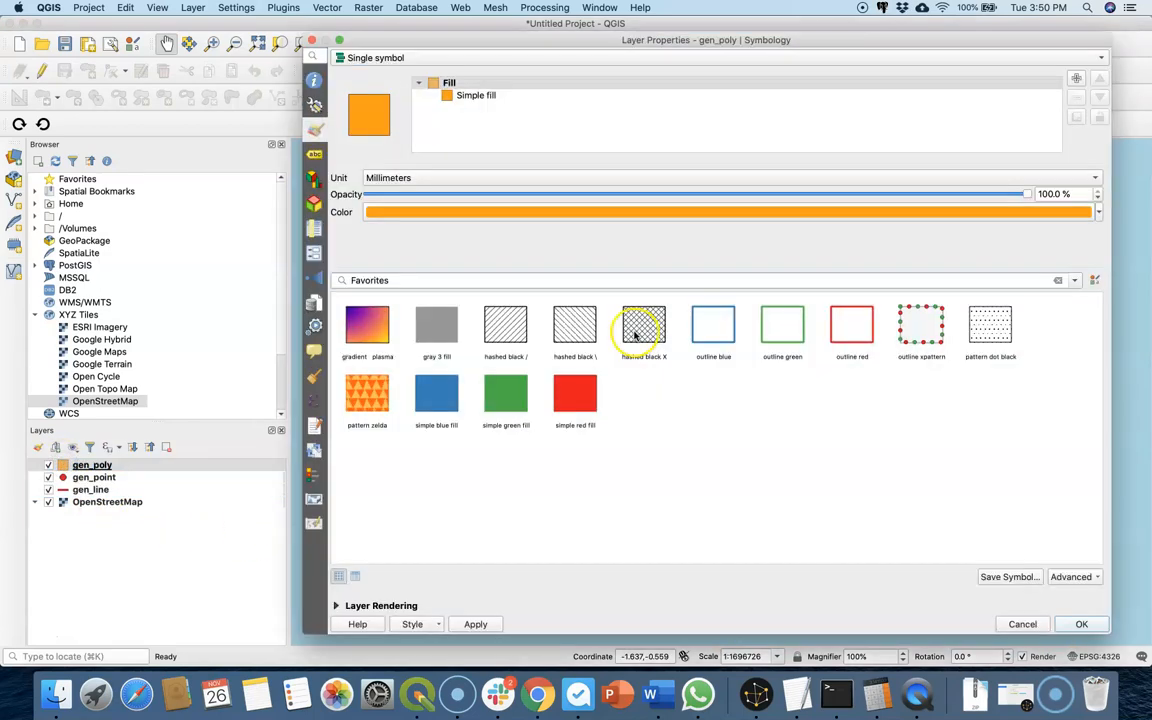
left_click(634, 330)
left_click(455, 95)
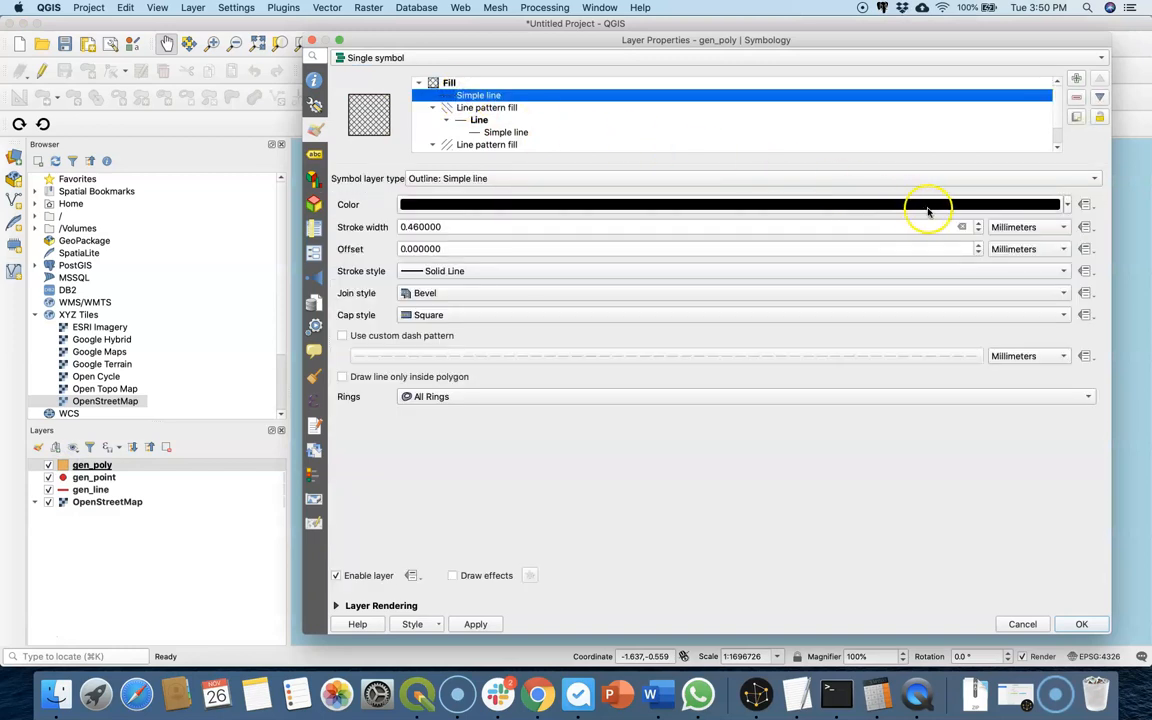
left_click(1067, 204)
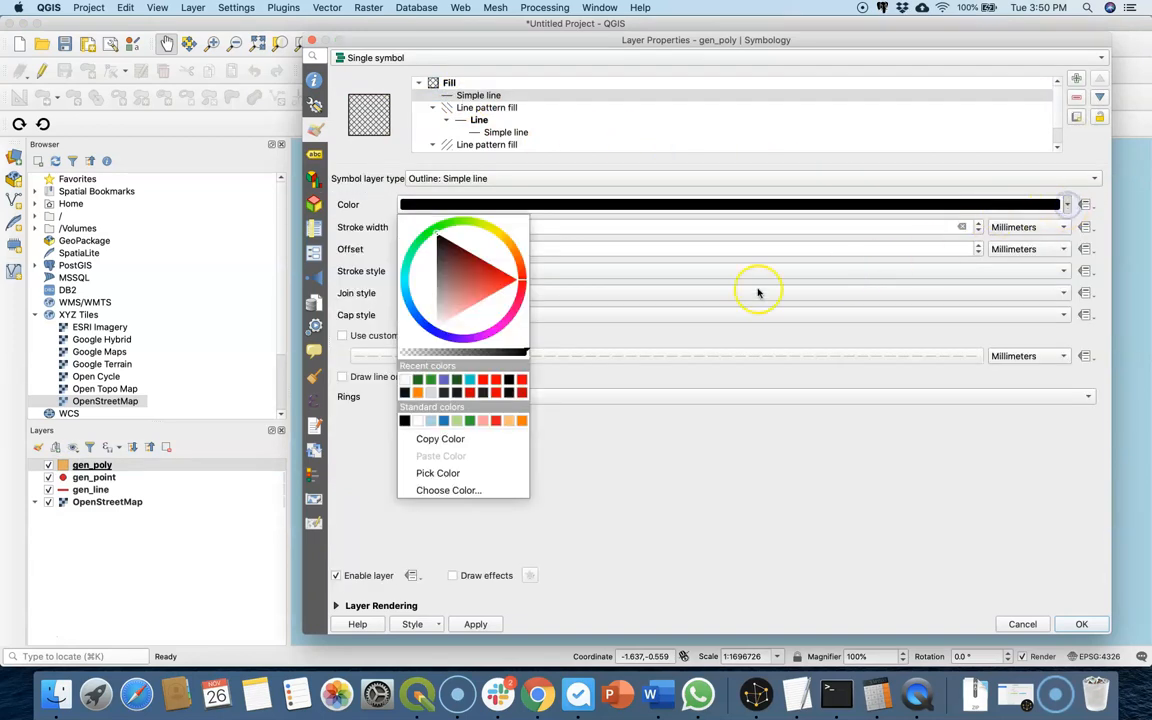
left_click(484, 379)
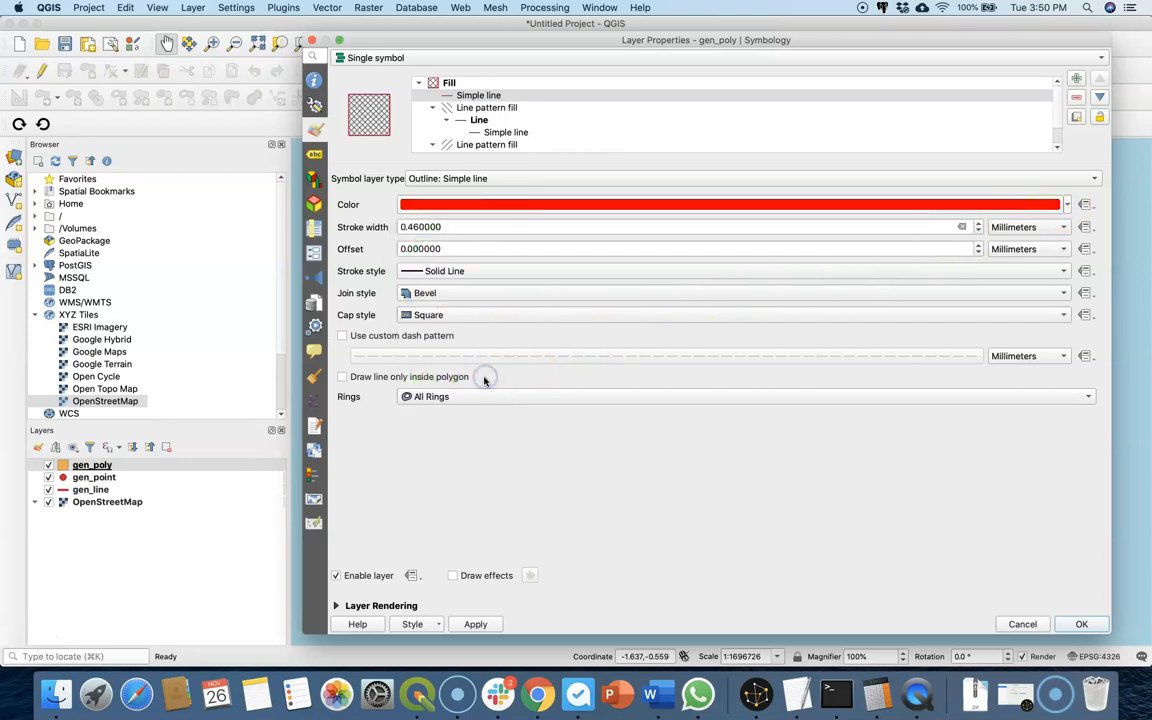
left_click(1081, 623)
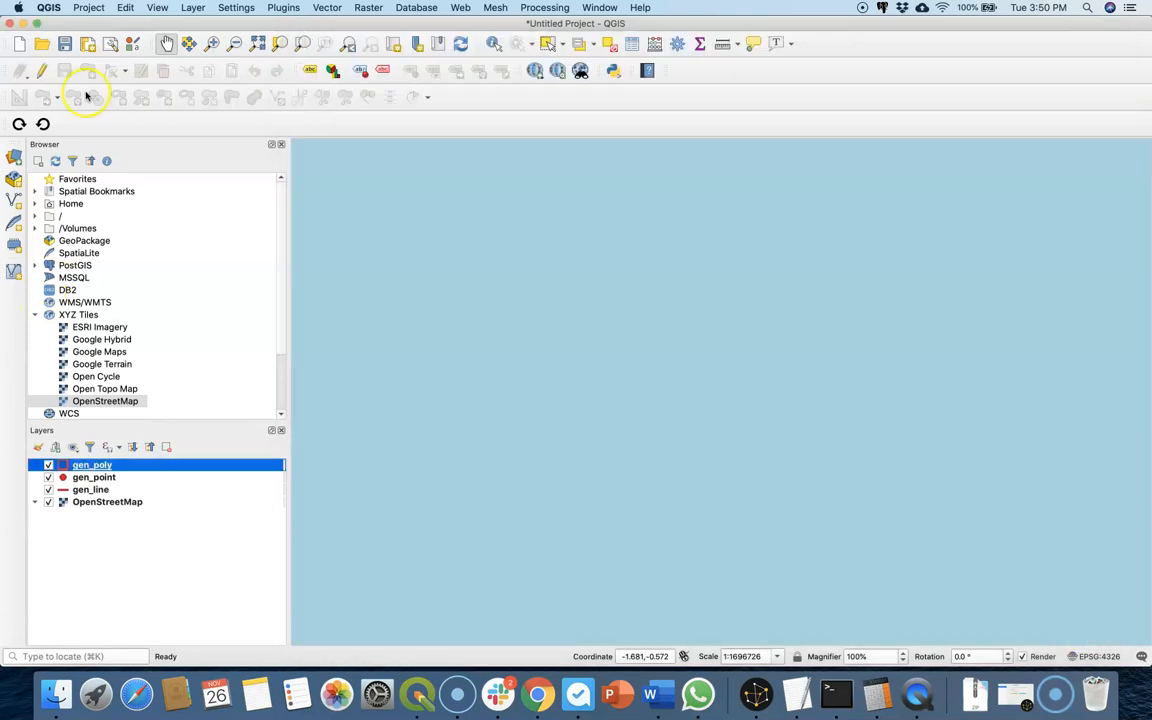
Step: Save the project as qfield_quickstart in QGS format (*.qgs) in the QField folder under Udemy Courses
left_click(89, 9)
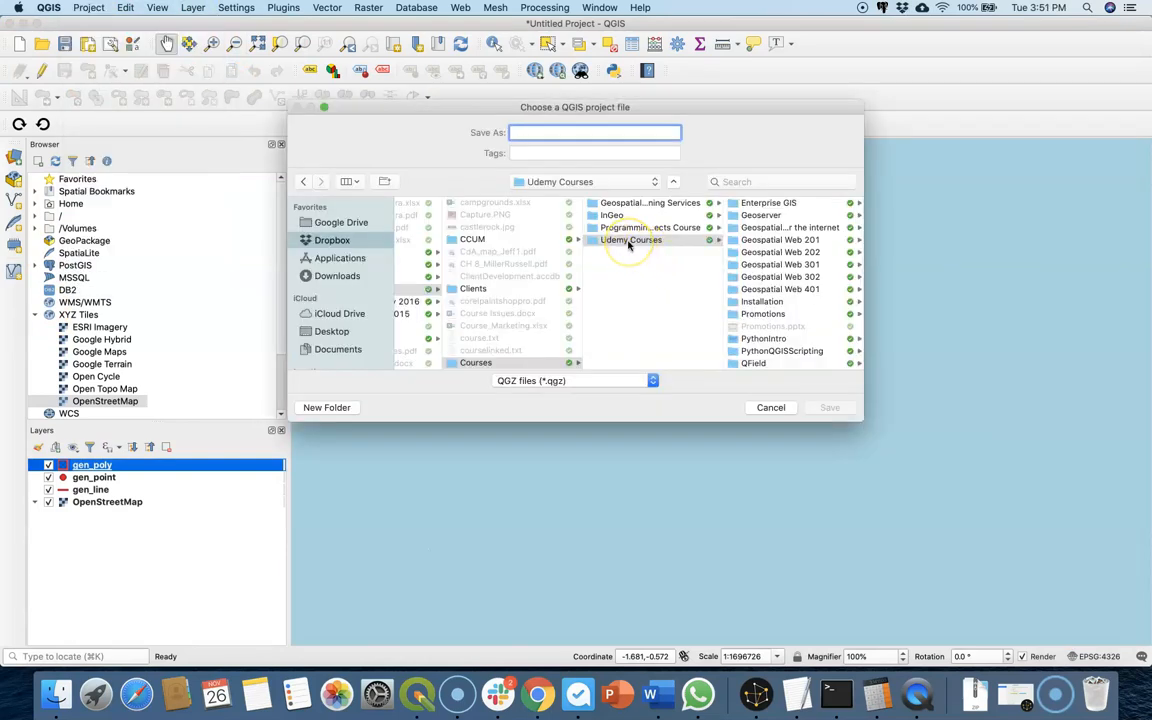
left_click(753, 363)
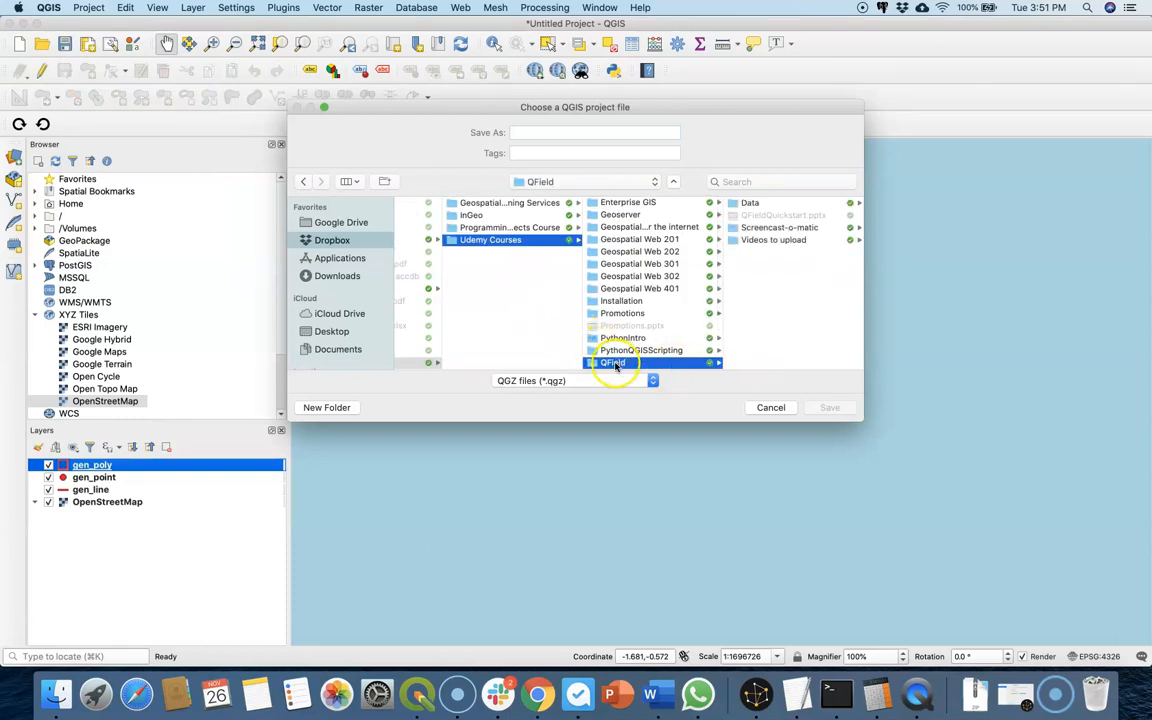
left_click(539, 132)
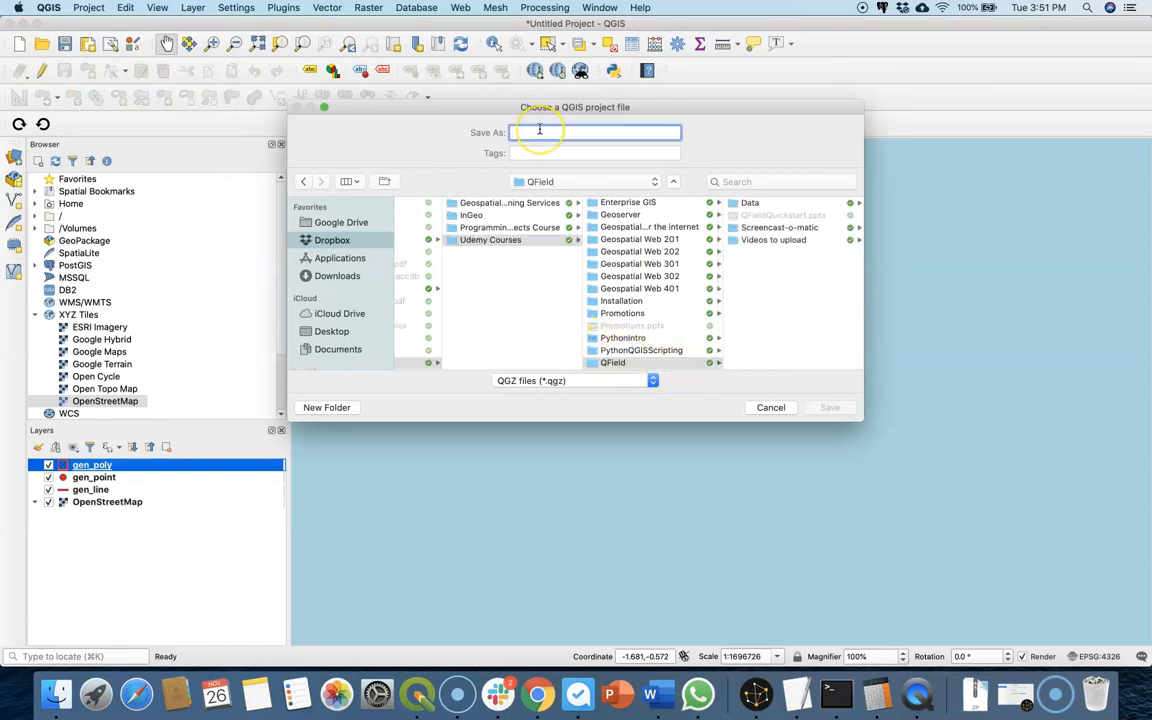
type("qfield_quickstart")
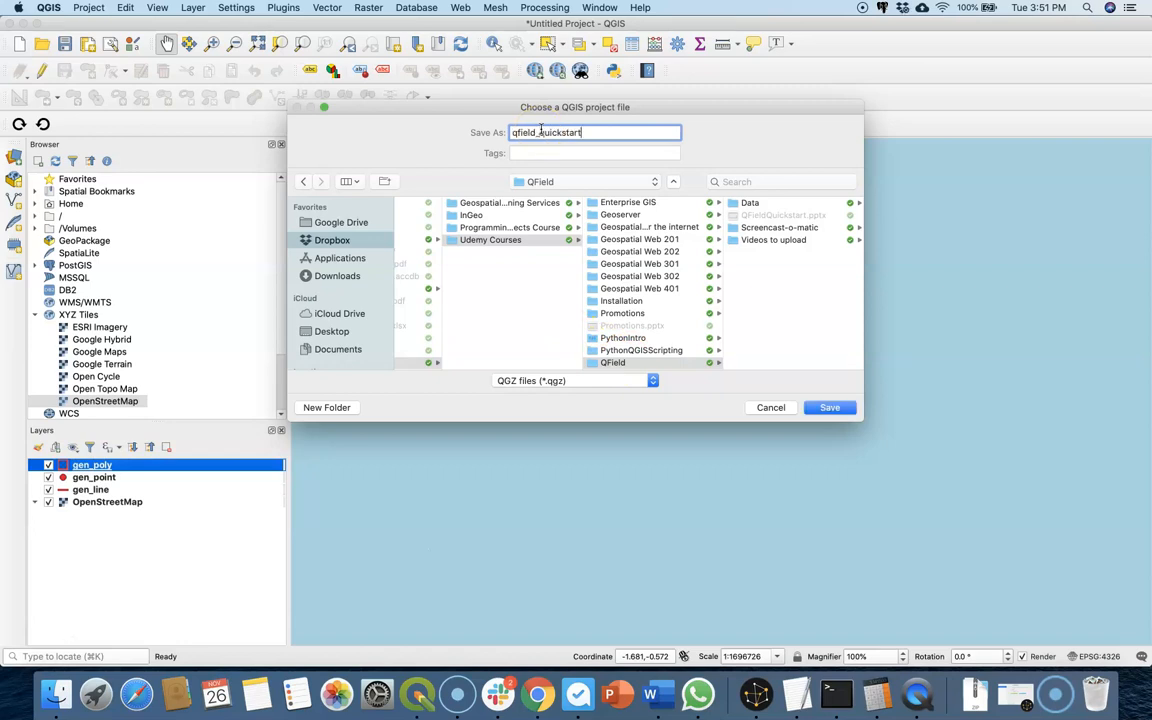
left_click(514, 386)
left_click(654, 381)
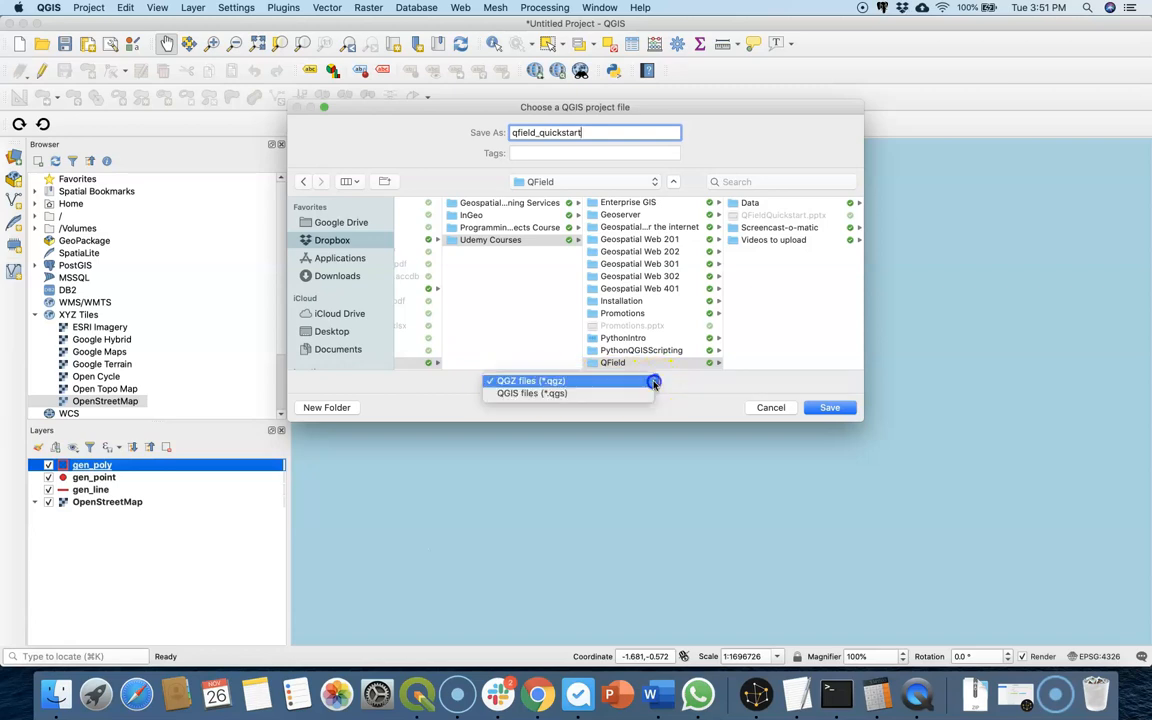
left_click(645, 392)
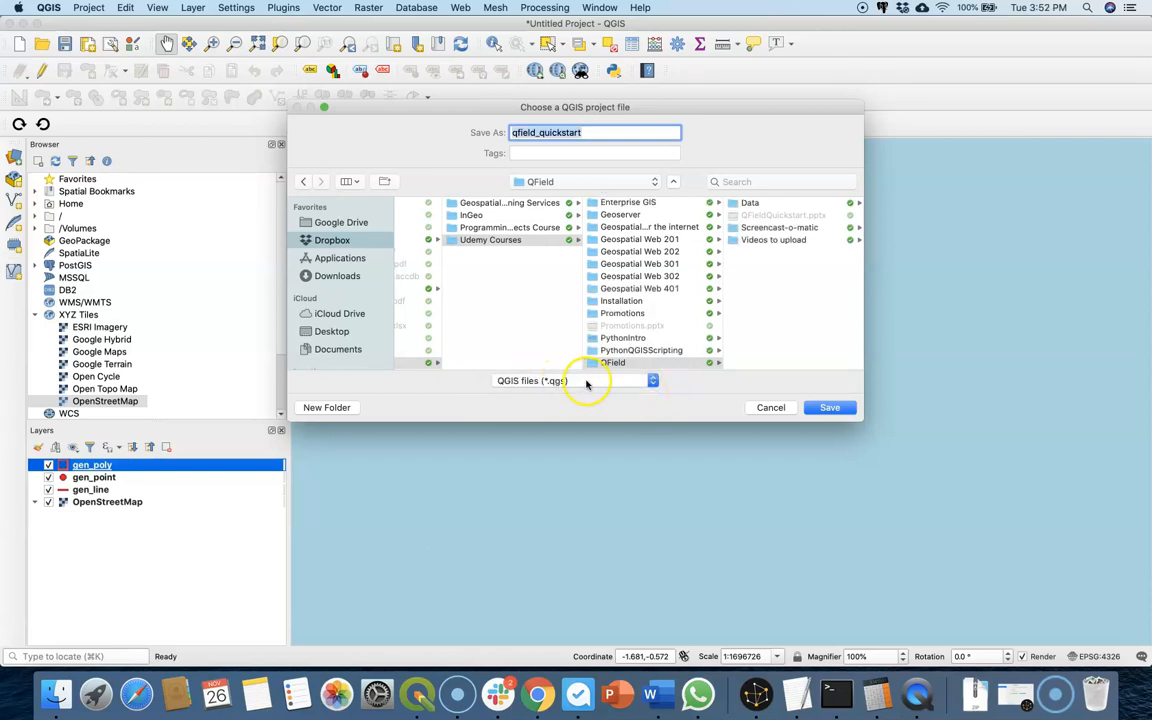
left_click(829, 409)
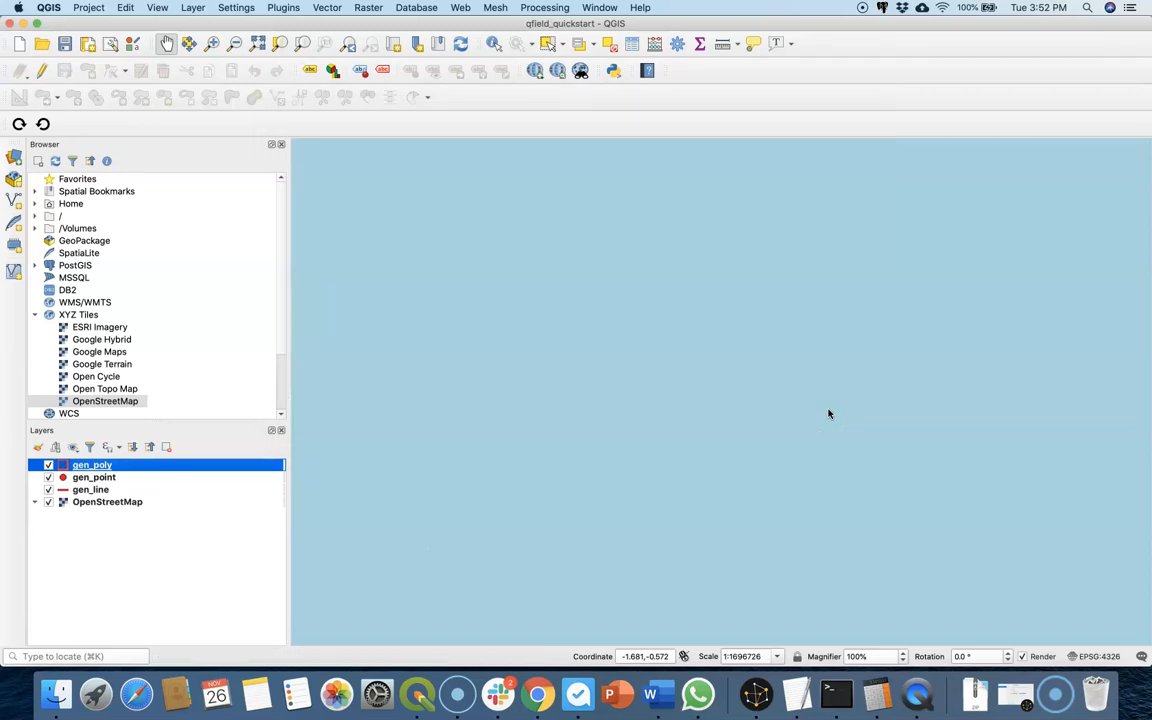
Step: Turn on single labels for the gen_point layer, using the label field as the label value
left_click(99, 480)
double_click(99, 478)
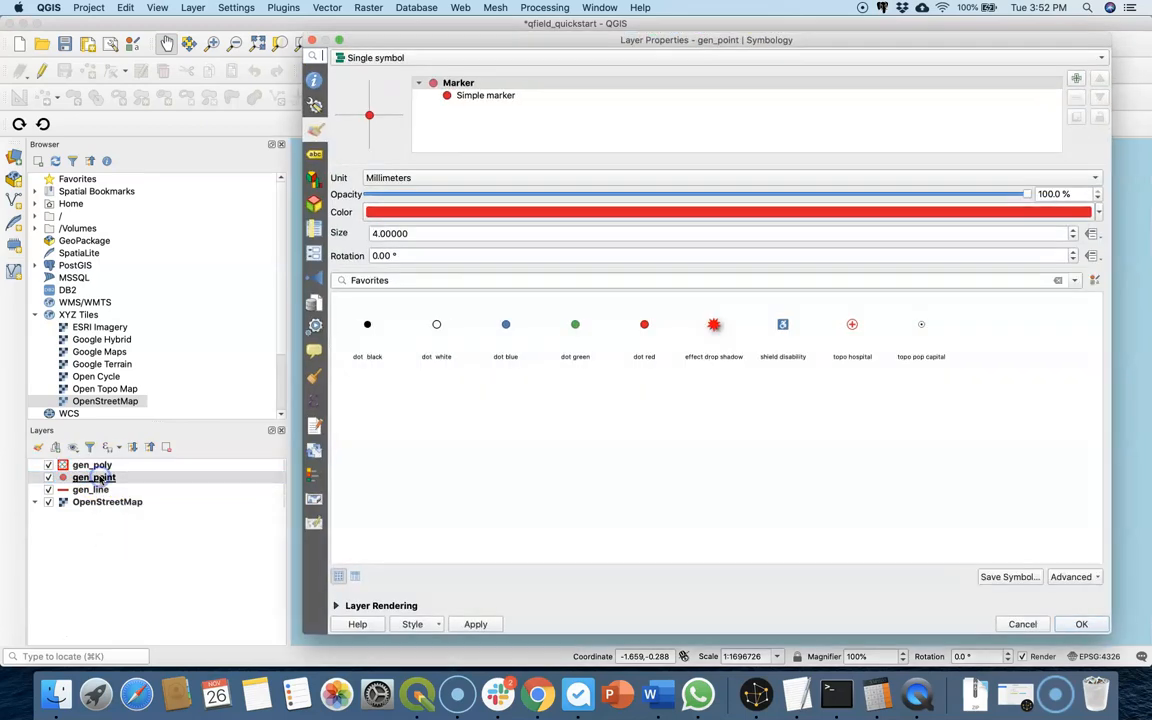
left_click(315, 155)
left_click(474, 60)
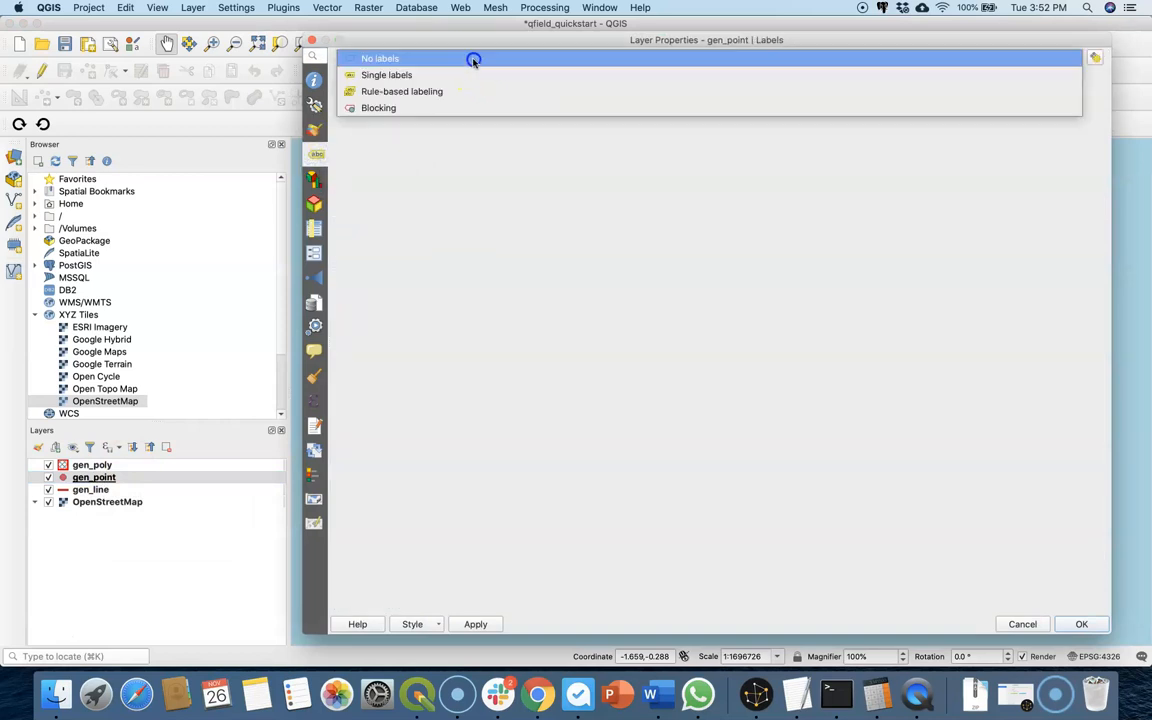
left_click(425, 74)
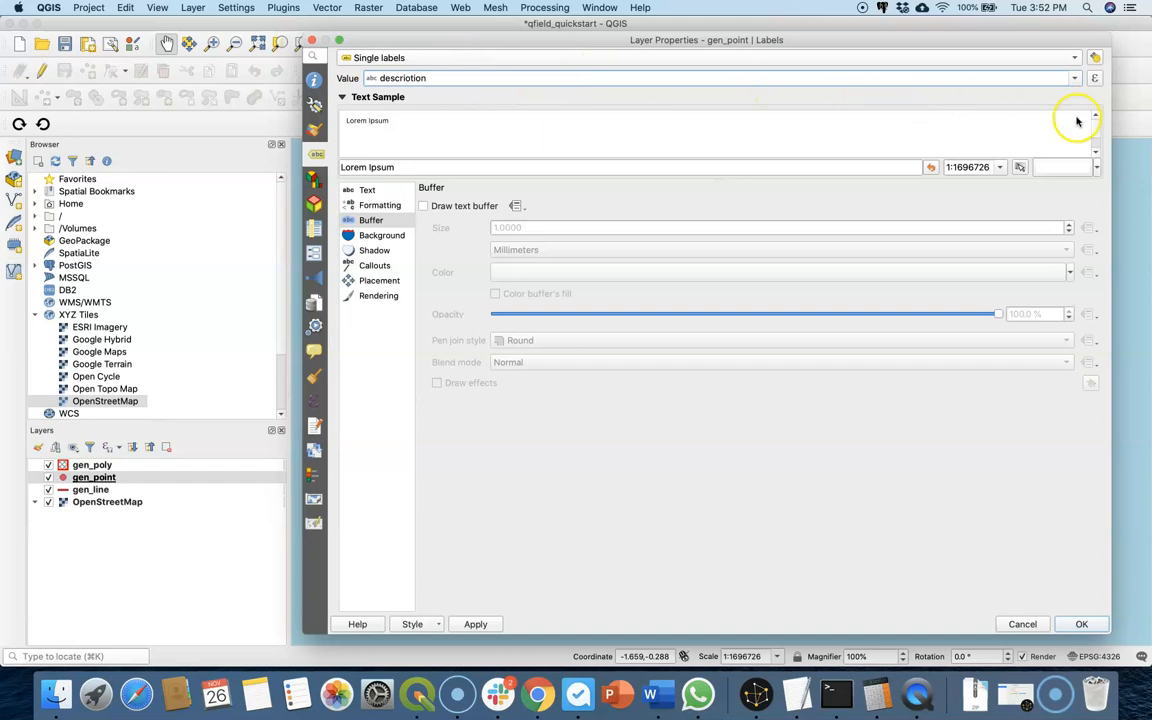
left_click(1074, 78)
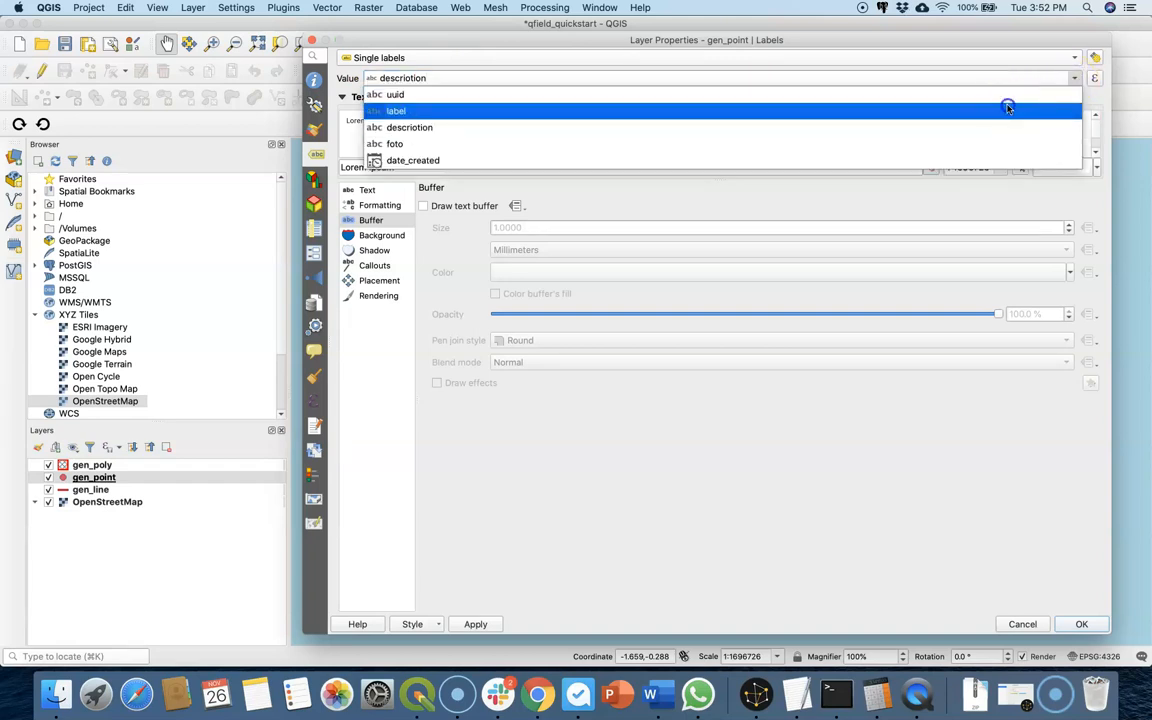
left_click(1008, 108)
Step: Format the gen_point labels in bold at 13 points and enable the text buffer
left_click(365, 191)
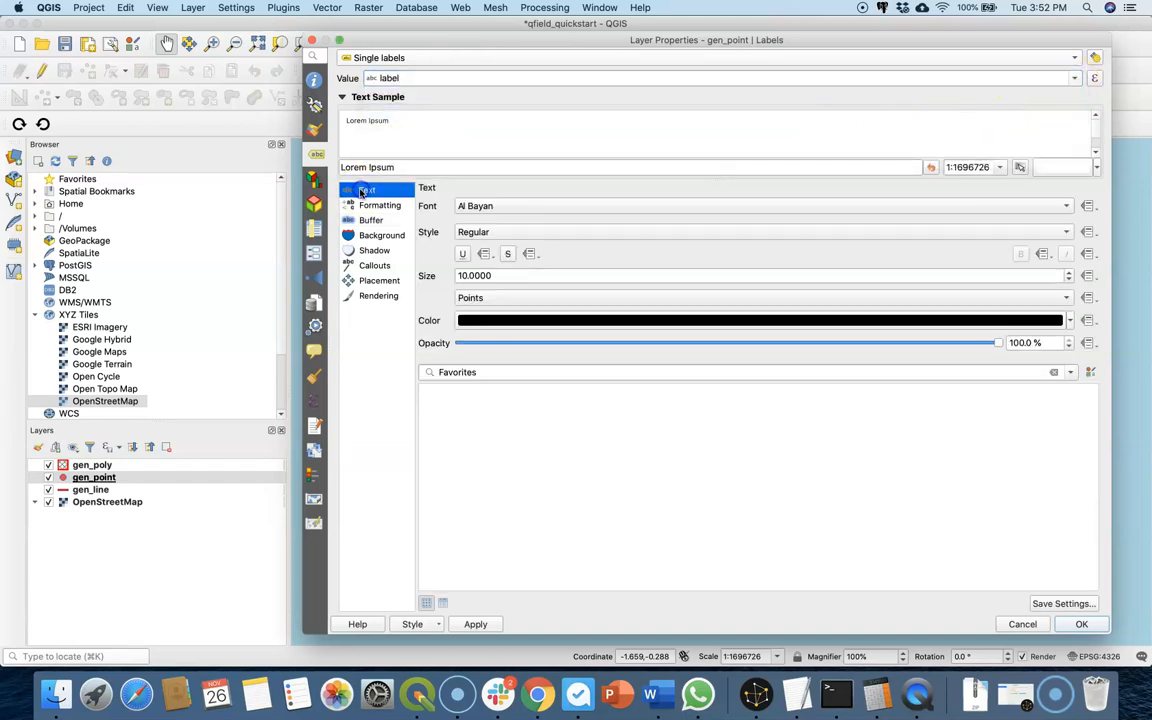
left_click(470, 232)
left_click(502, 249)
left_click(1068, 272)
left_click(1068, 272)
left_click(1068, 272)
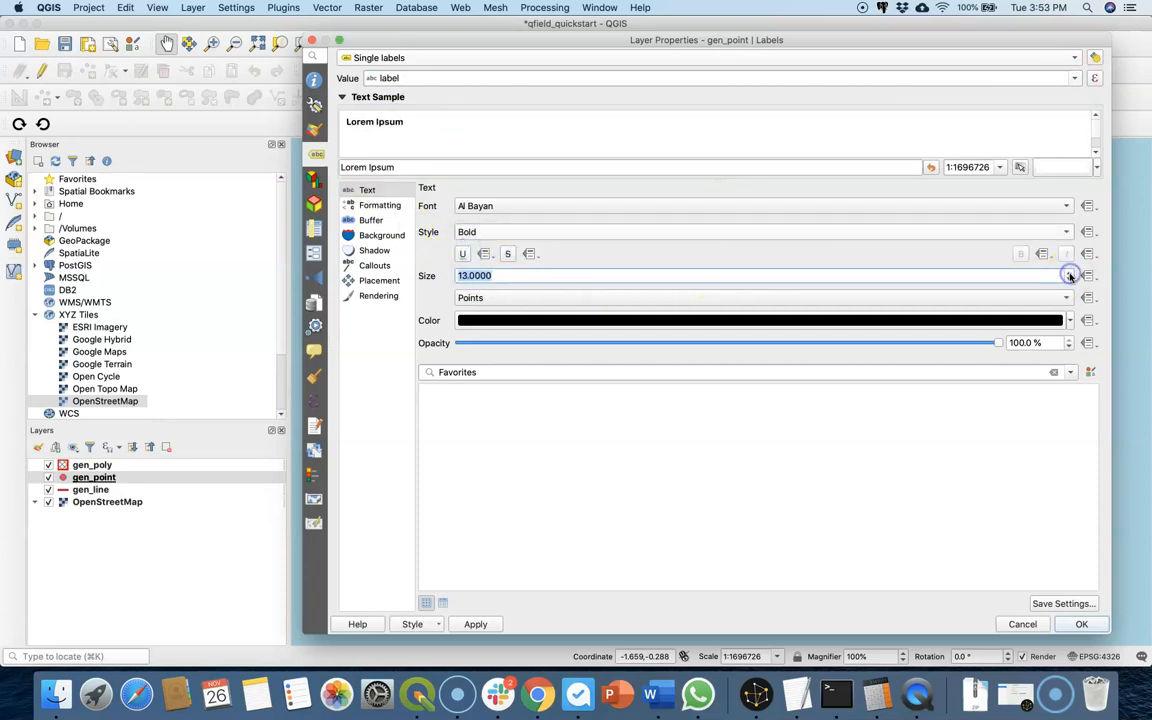
left_click(370, 220)
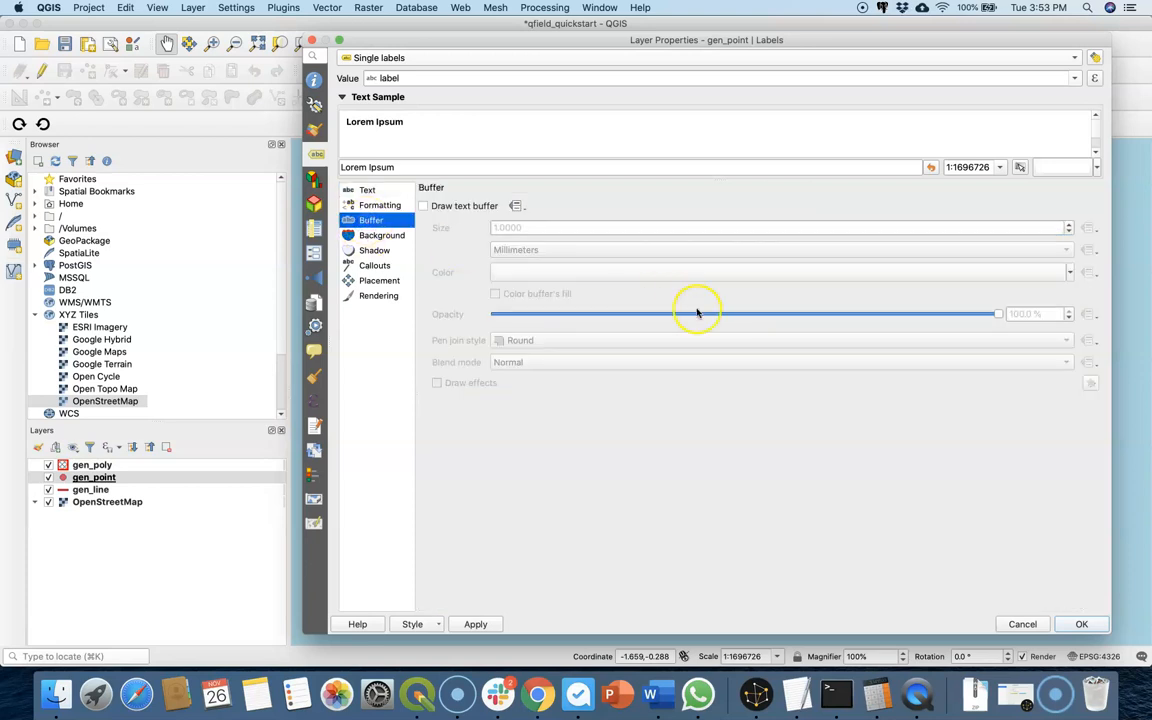
left_click(422, 205)
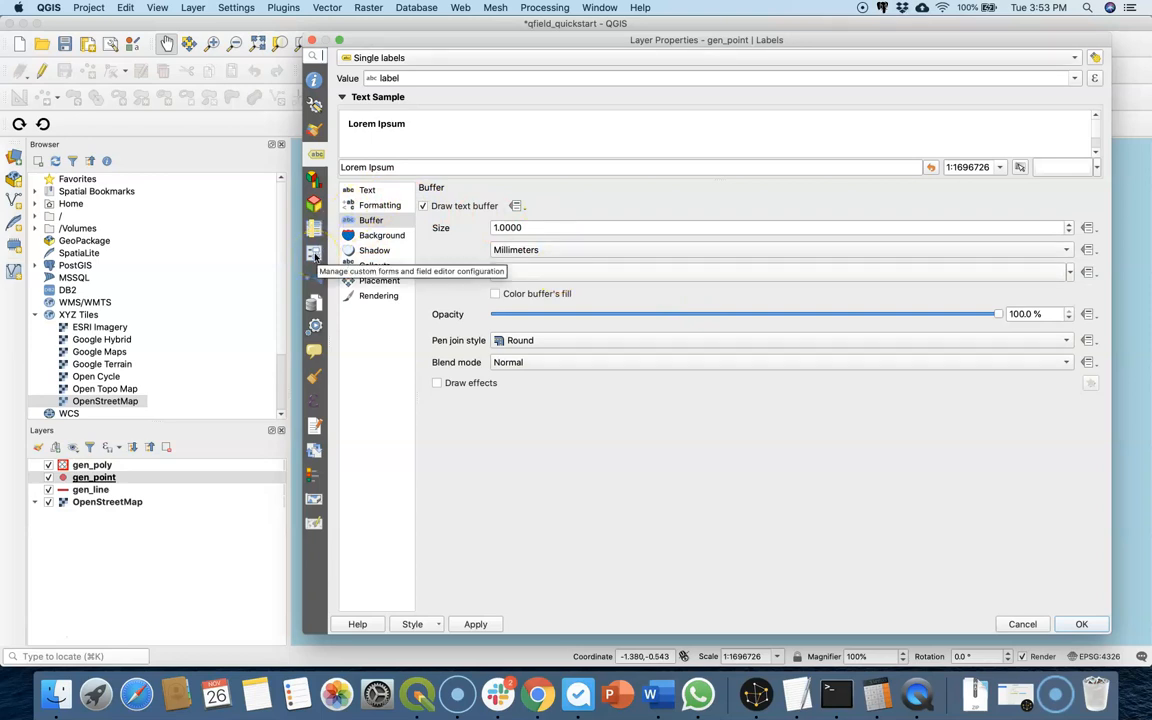
Step: Switch the gen_point attributes form from autogenerated to the drag and drop designer
left_click(315, 255)
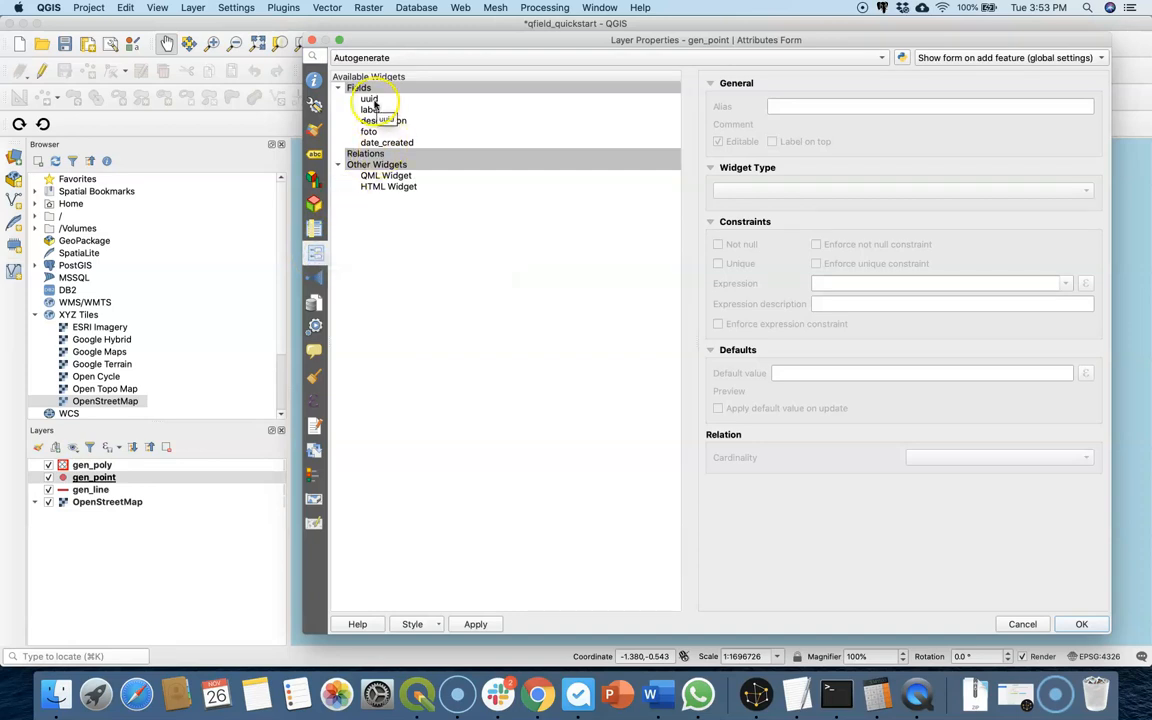
left_click(376, 57)
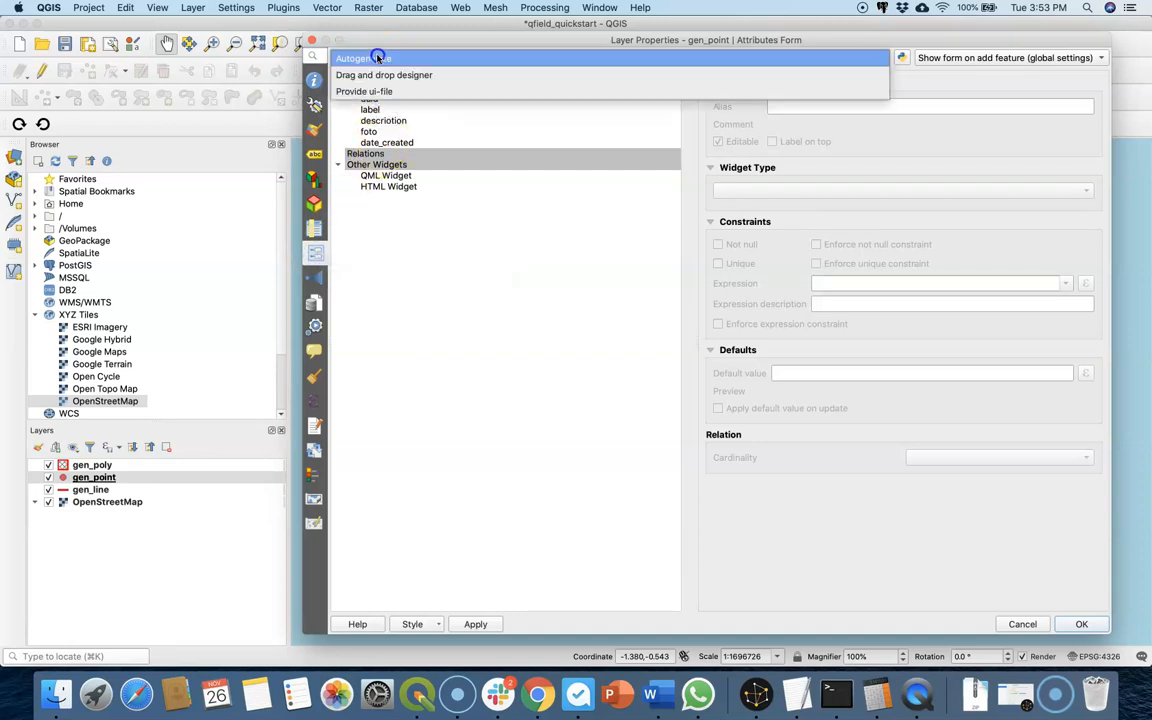
left_click(367, 75)
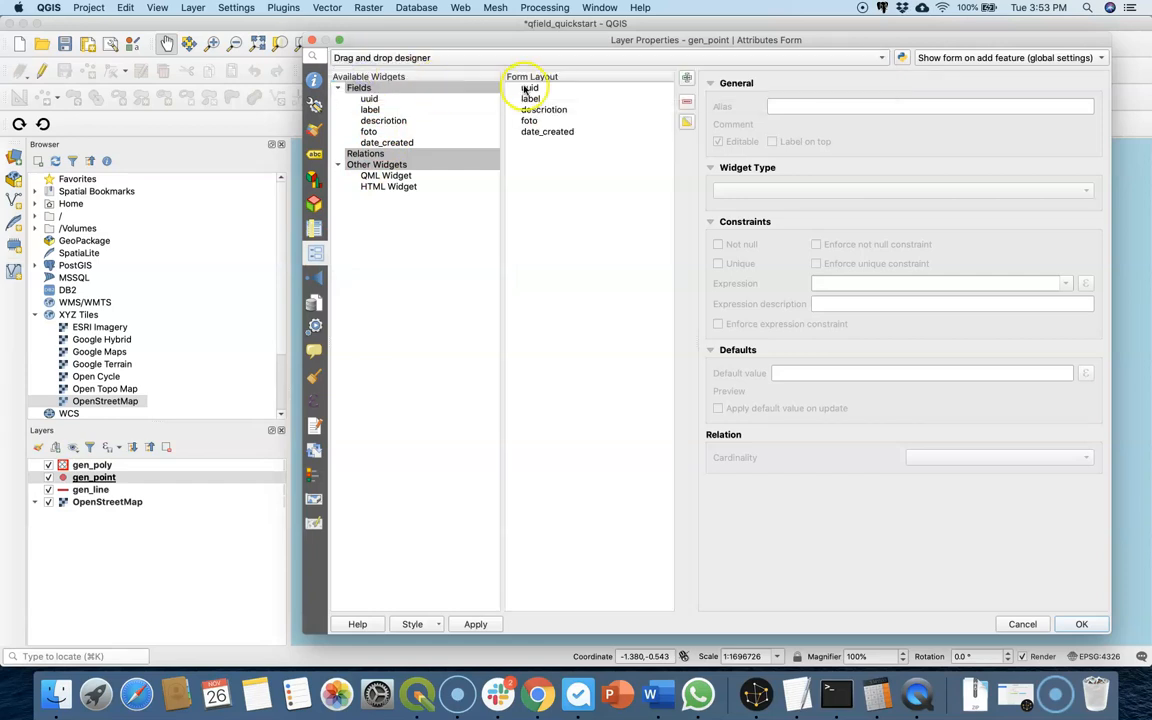
Step: Make the uuid field of gen_point non-editable and set its default value to uuid()
left_click(369, 99)
left_click_drag(369, 104, 547, 97)
left_click(718, 142)
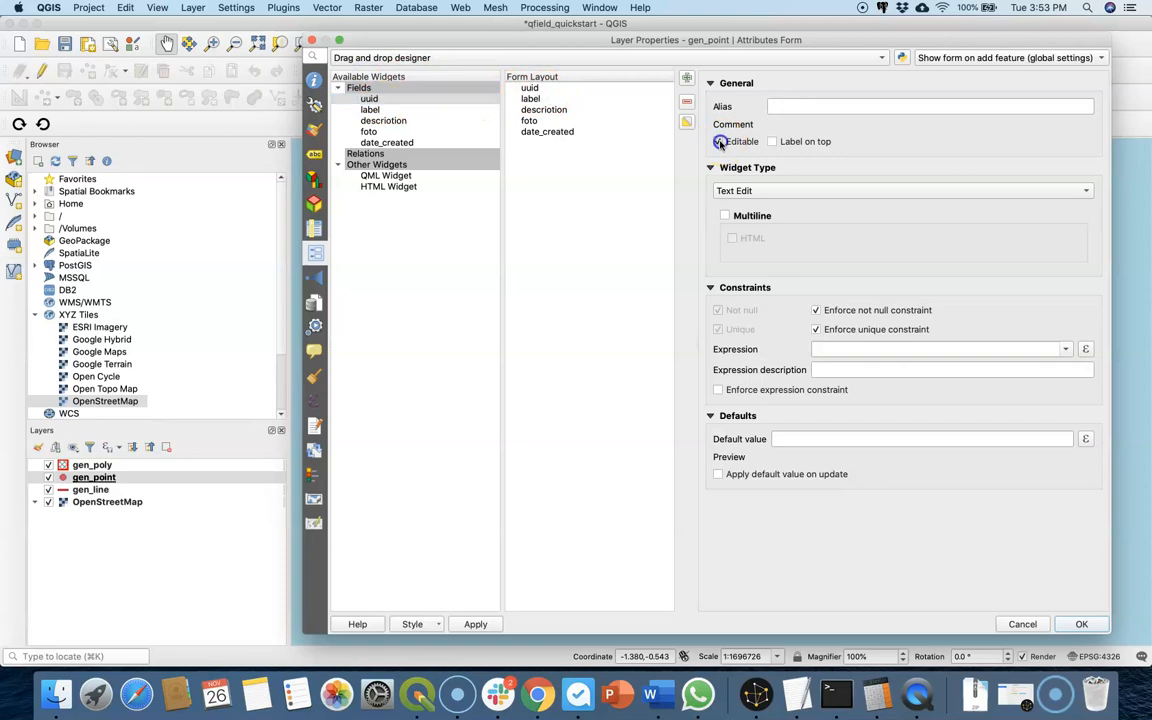
left_click(781, 438)
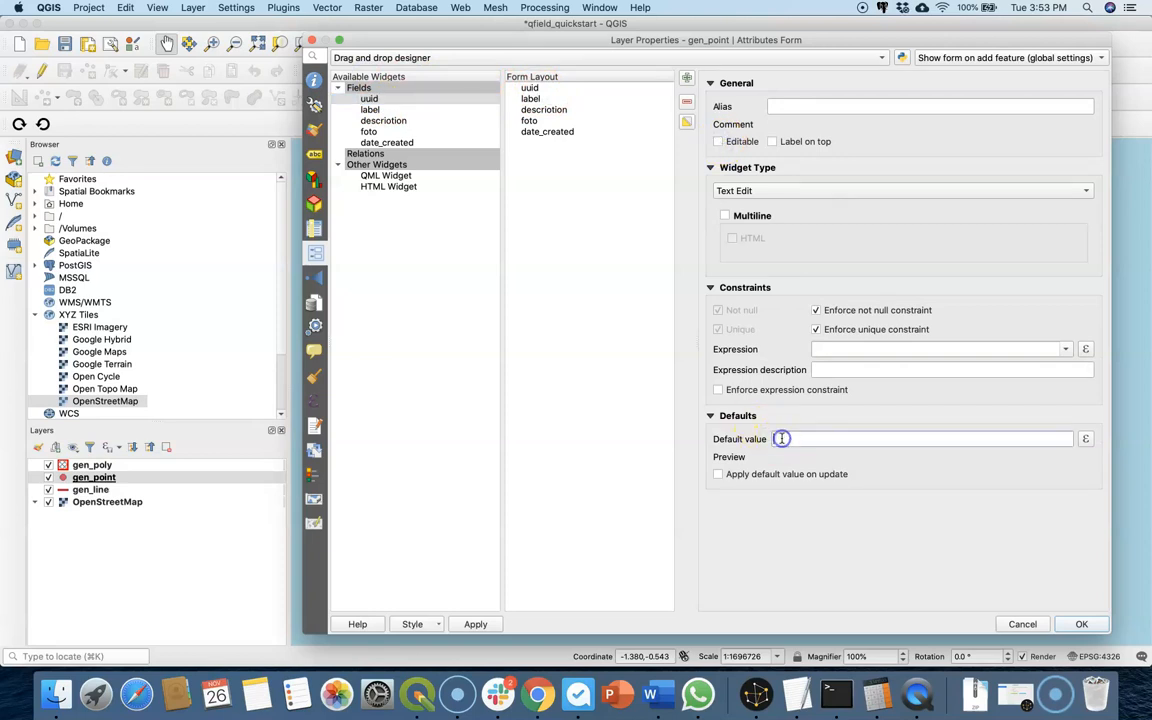
type("uuid(")
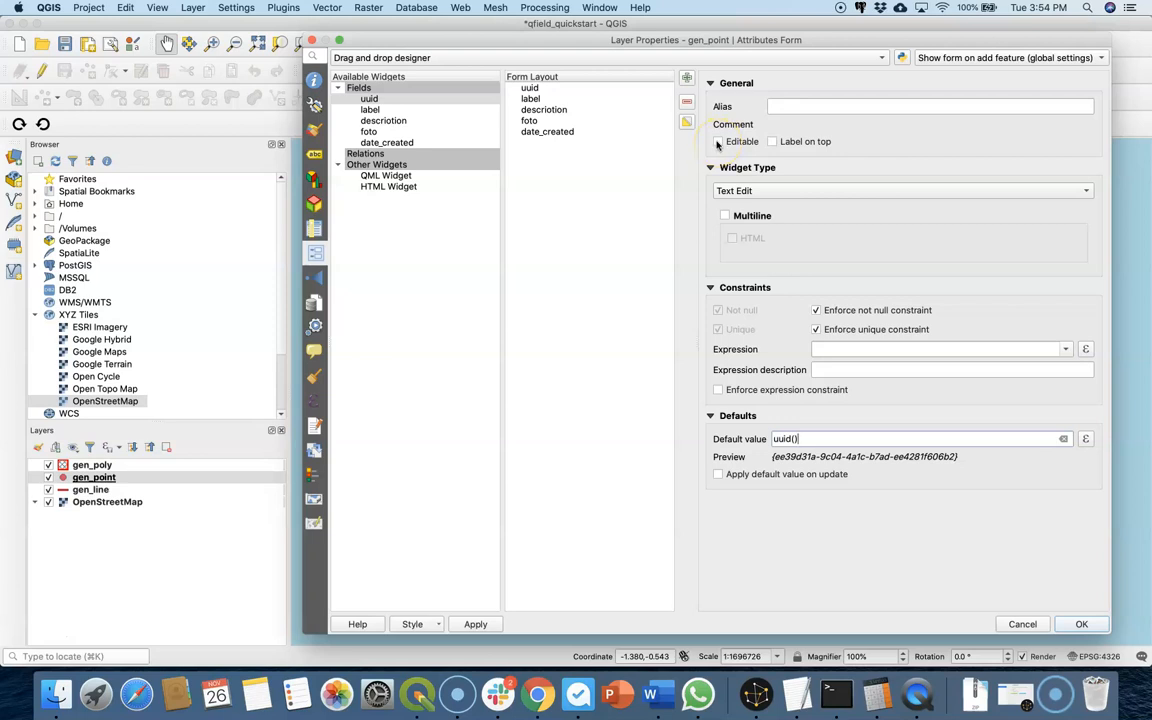
Step: Set the descriotion field of gen_point to a multiline text edit
left_click(369, 110)
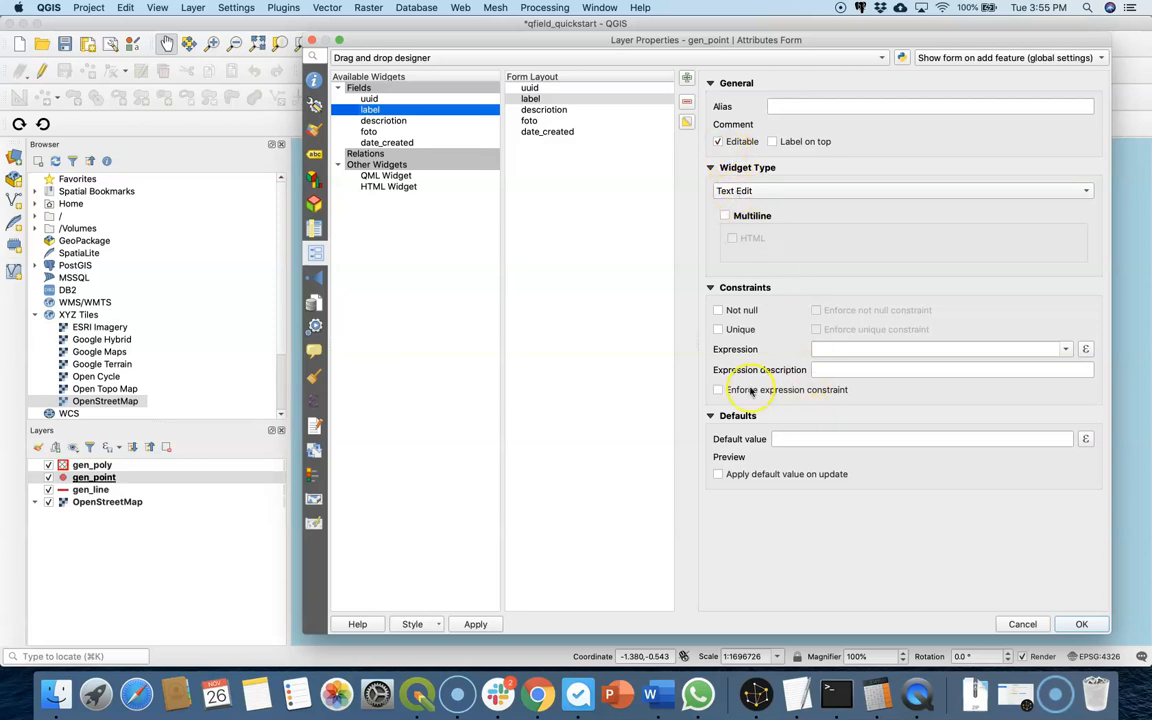
left_click(389, 122)
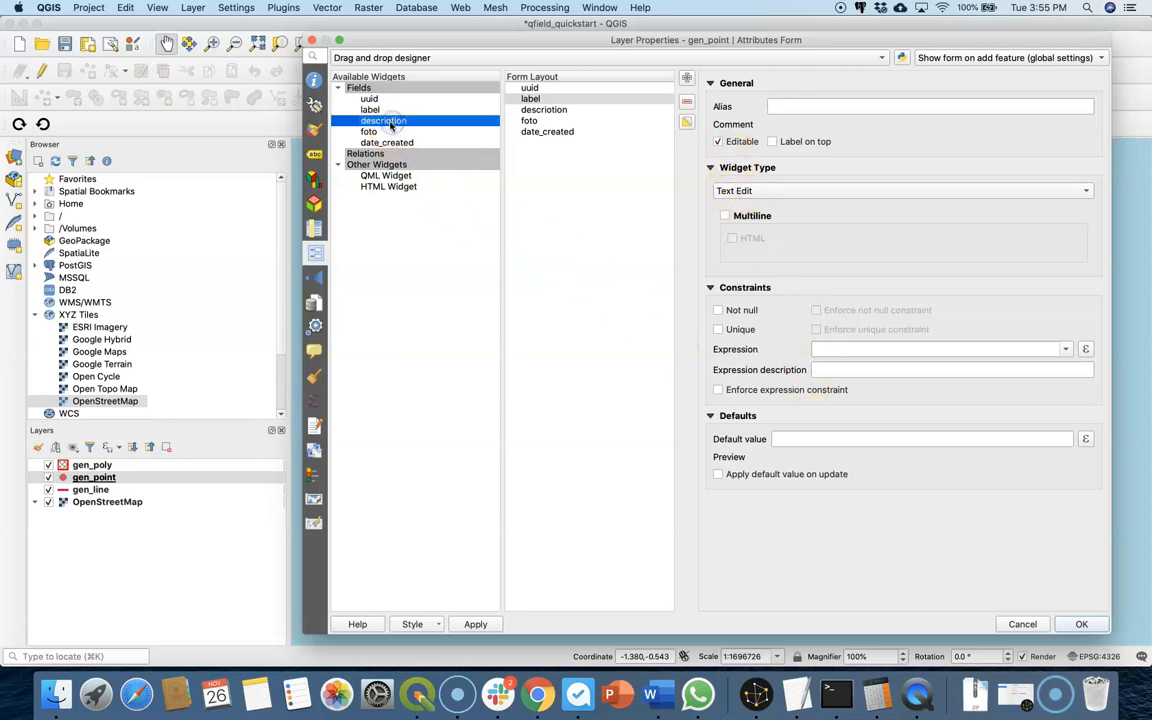
left_click(726, 217)
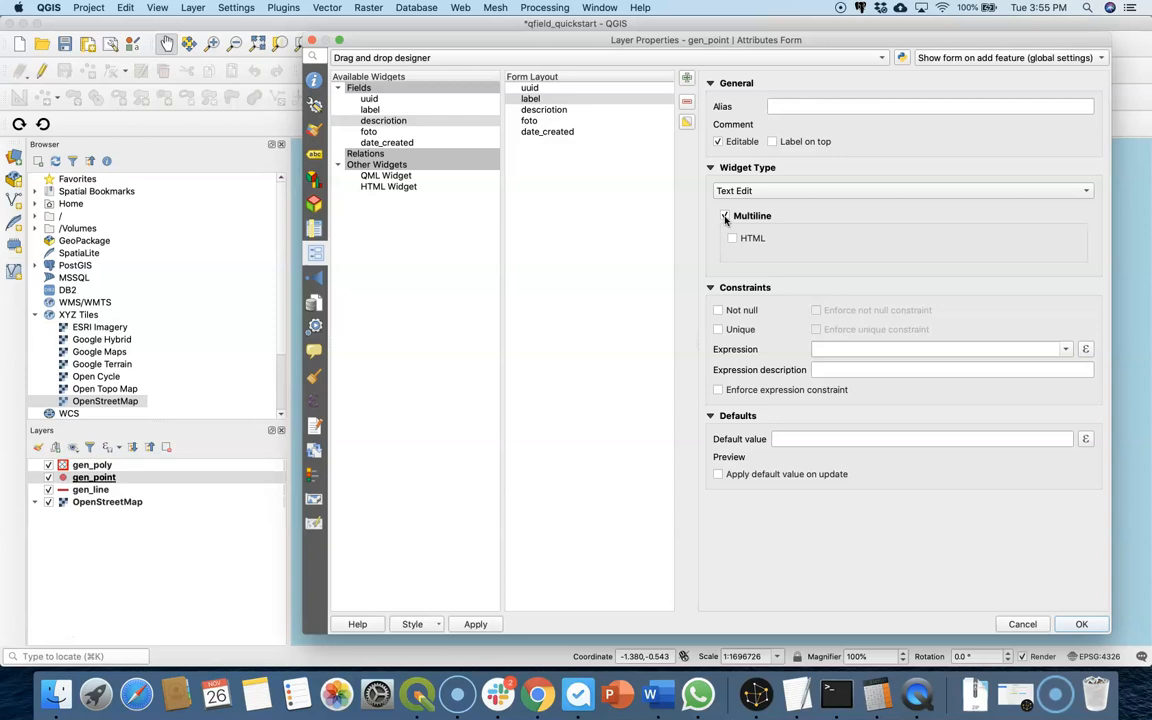
Step: Set the foto field of gen_point to the Attachment widget with relative paths
left_click(368, 133)
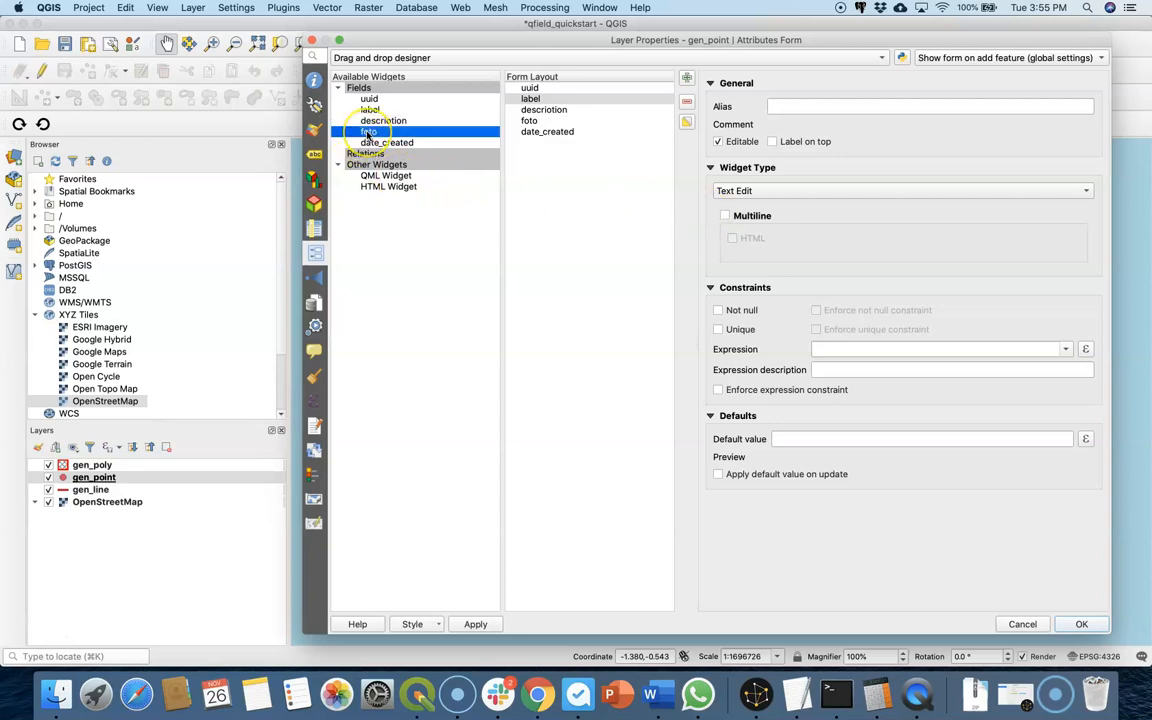
left_click(738, 190)
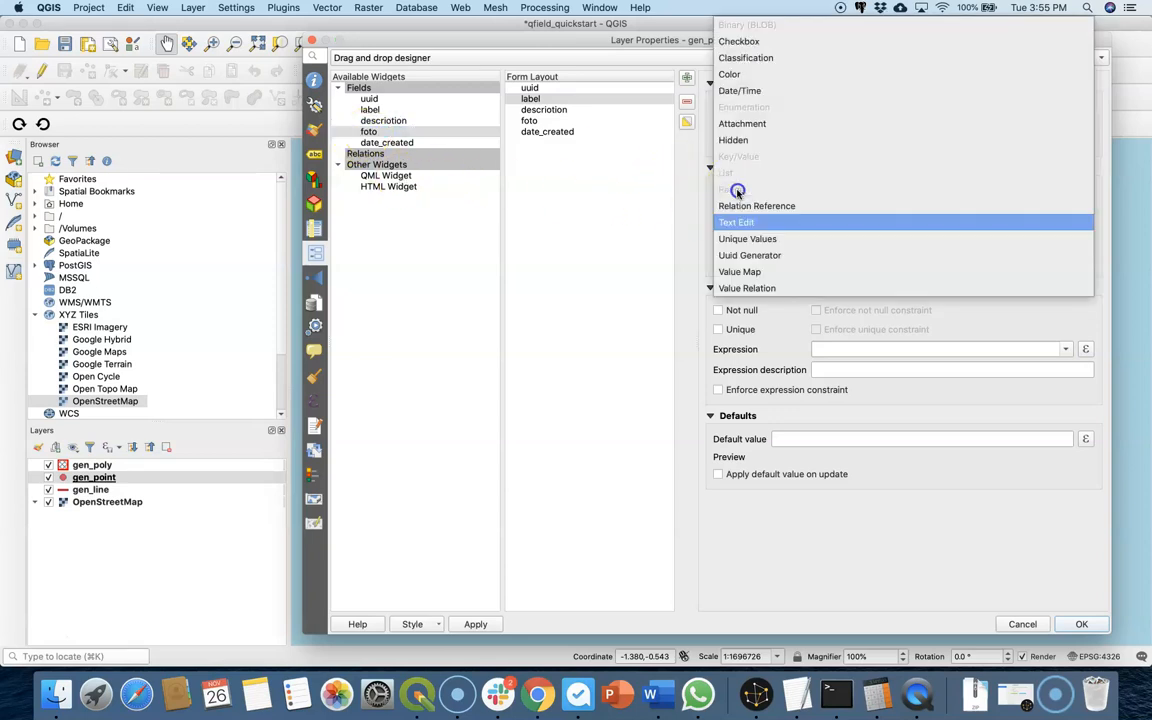
left_click(739, 123)
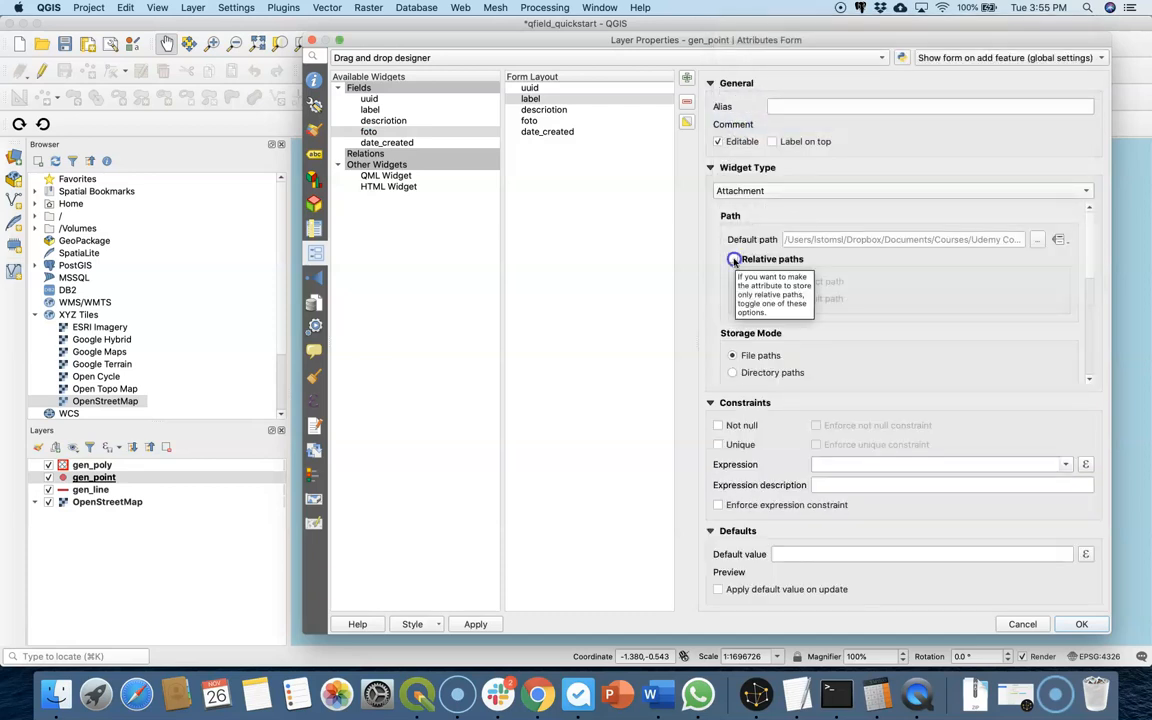
left_click(735, 259)
Step: Give the date_created field of gen_point the default value now(), make it non-editable, and apply the layer properties
left_click(386, 142)
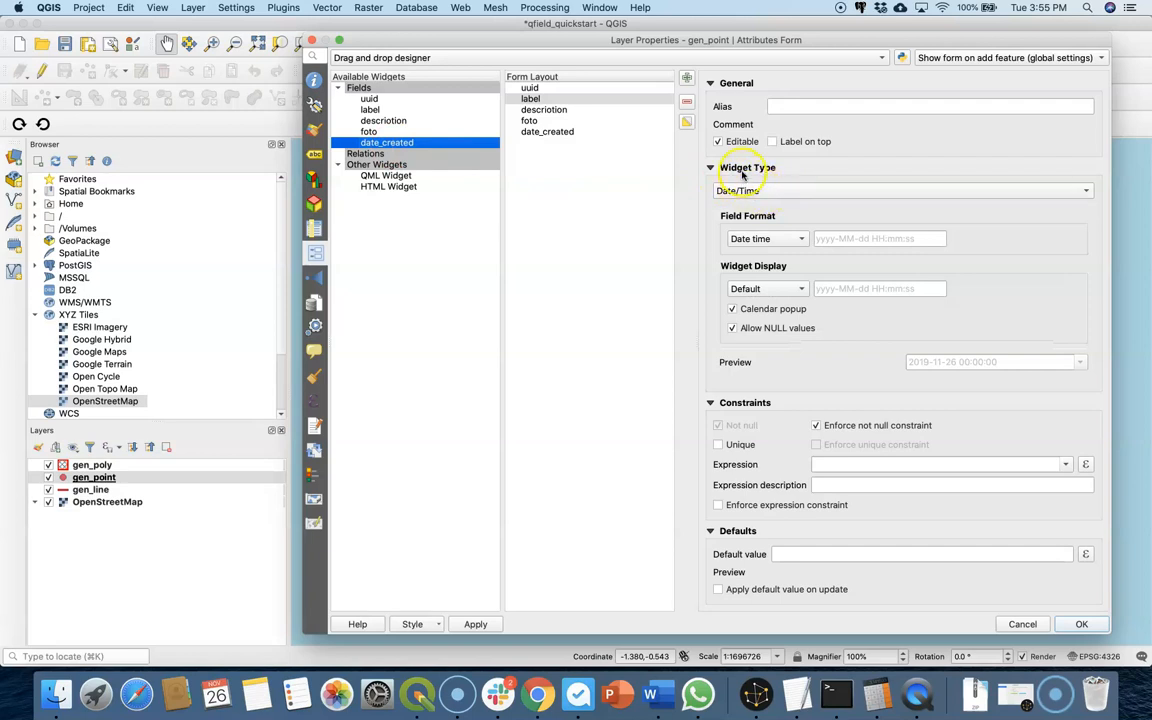
left_click(822, 192)
left_click(690, 214)
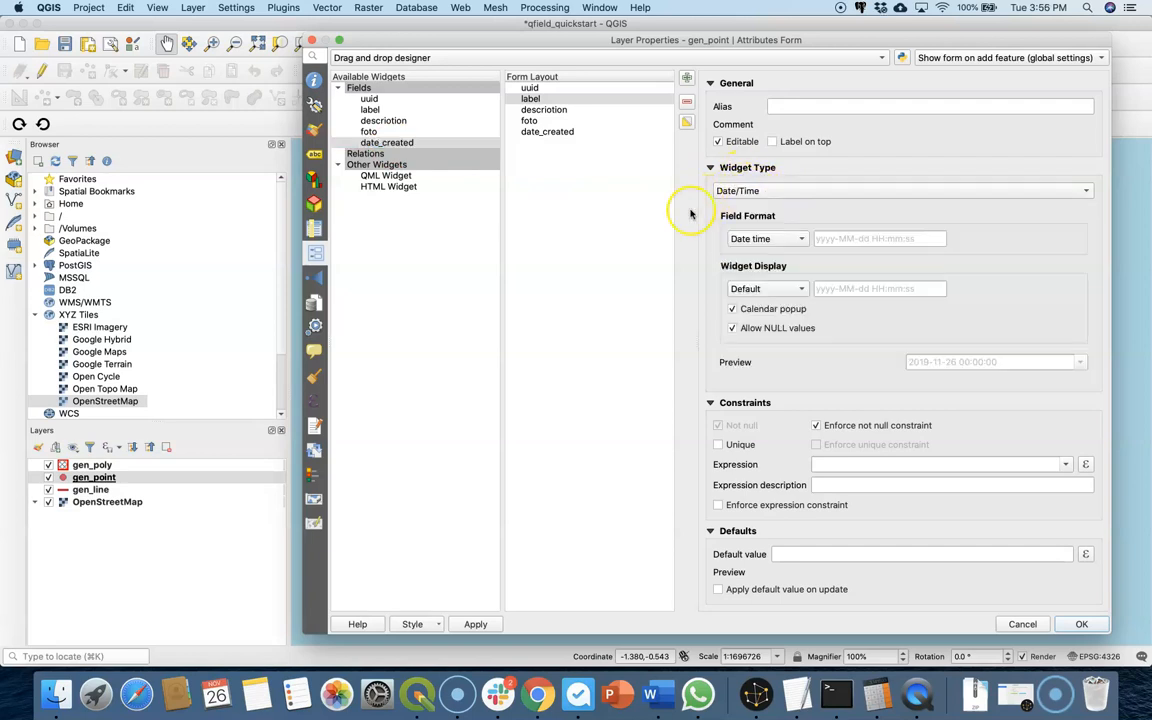
left_click(731, 328)
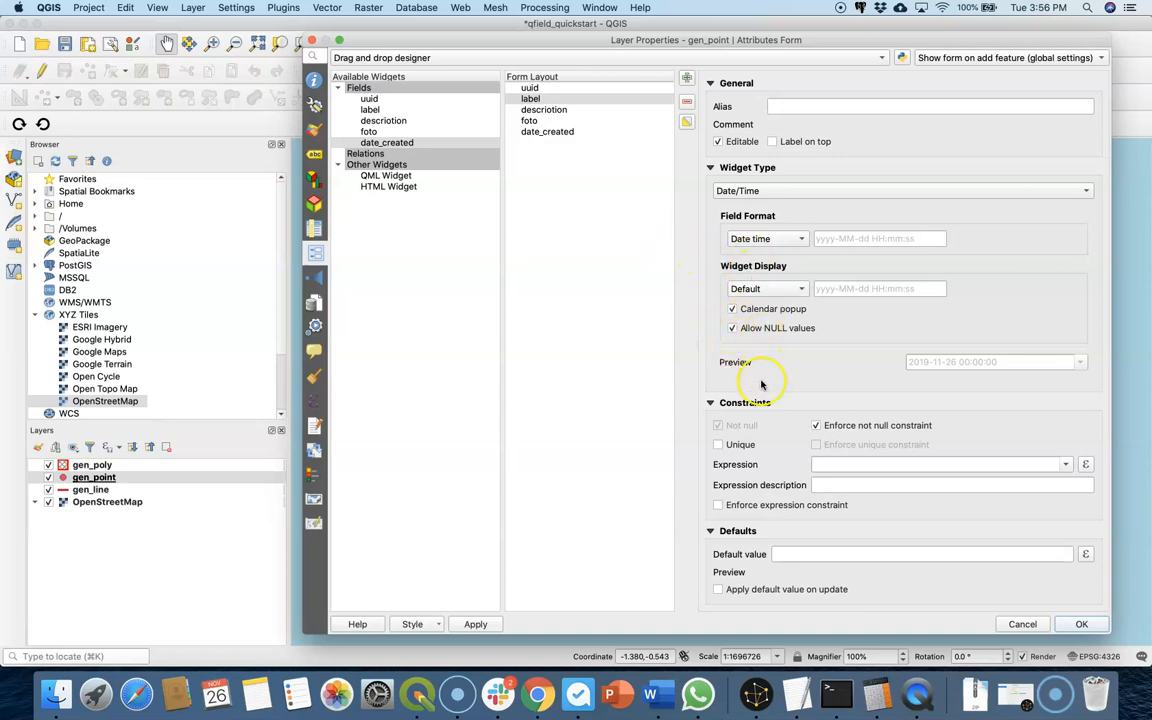
left_click(793, 558)
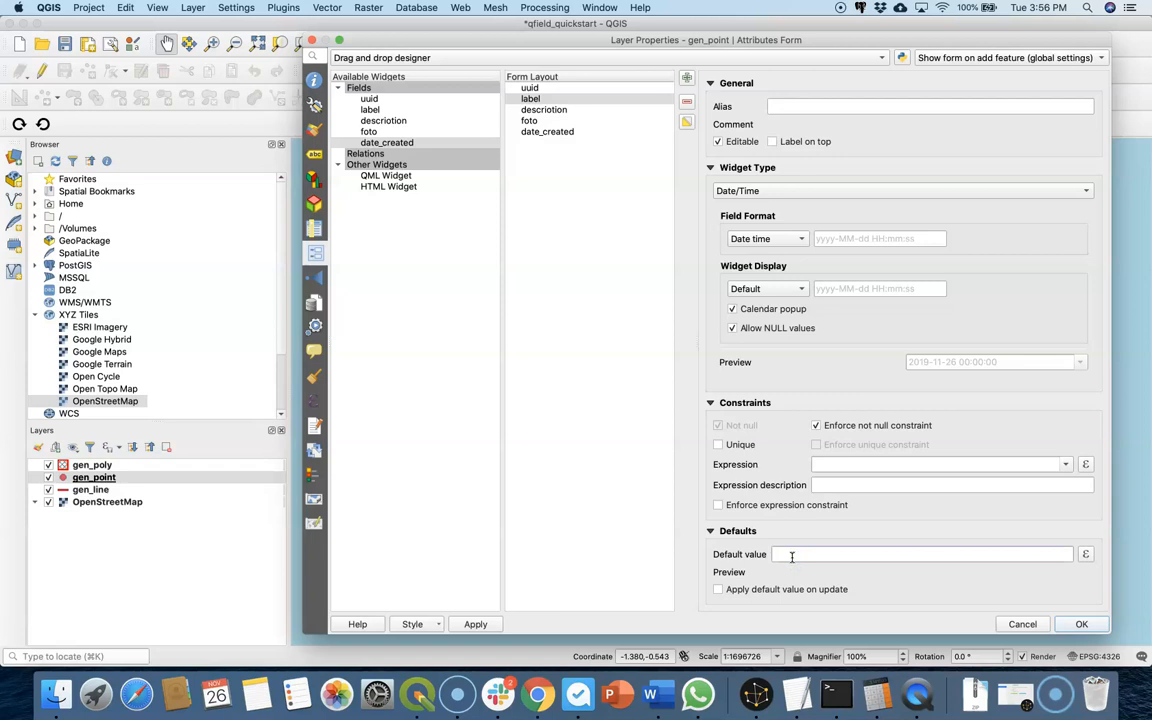
type("now()")
left_click(793, 570)
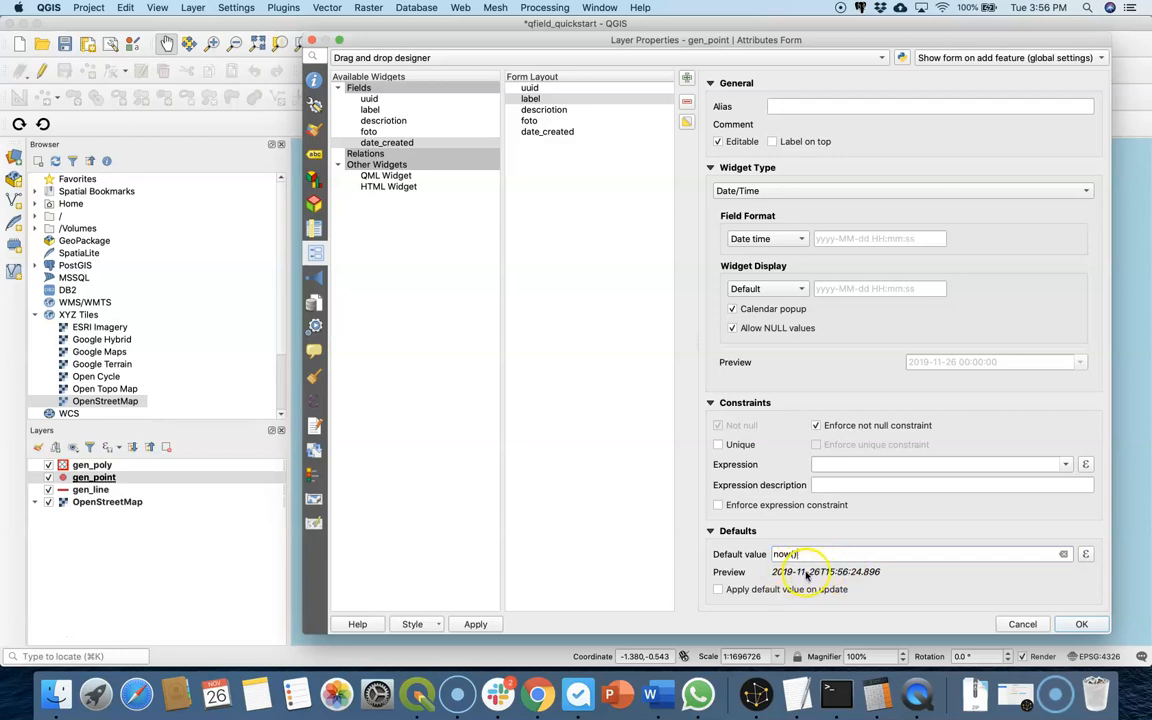
left_click(717, 142)
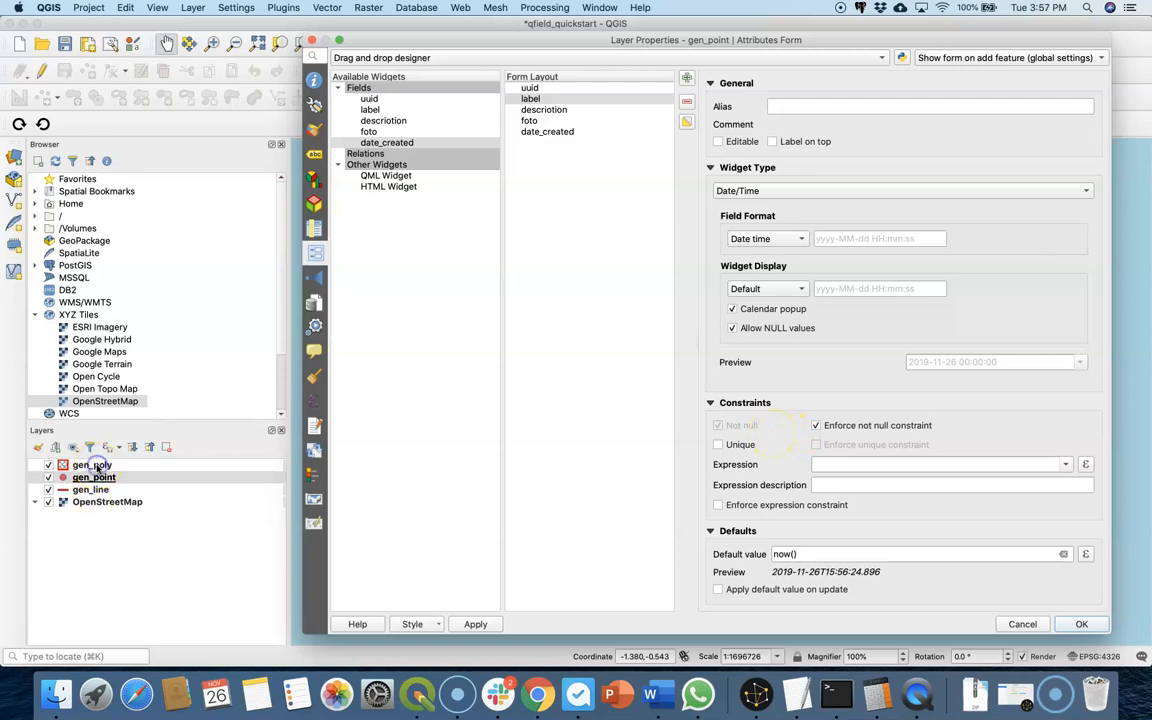
left_click(1081, 624)
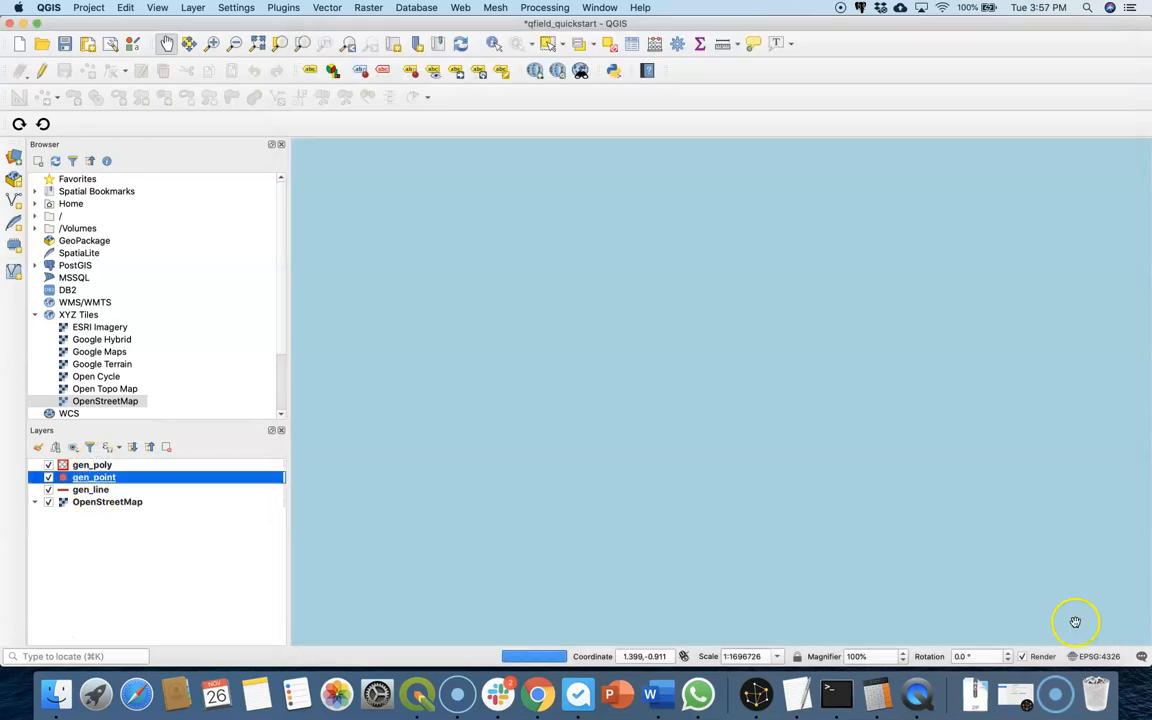
Step: In the gen_poly attributes form, make the uuid field non-editable and enter its default UUID expression
left_click(89, 466)
double_click(89, 466)
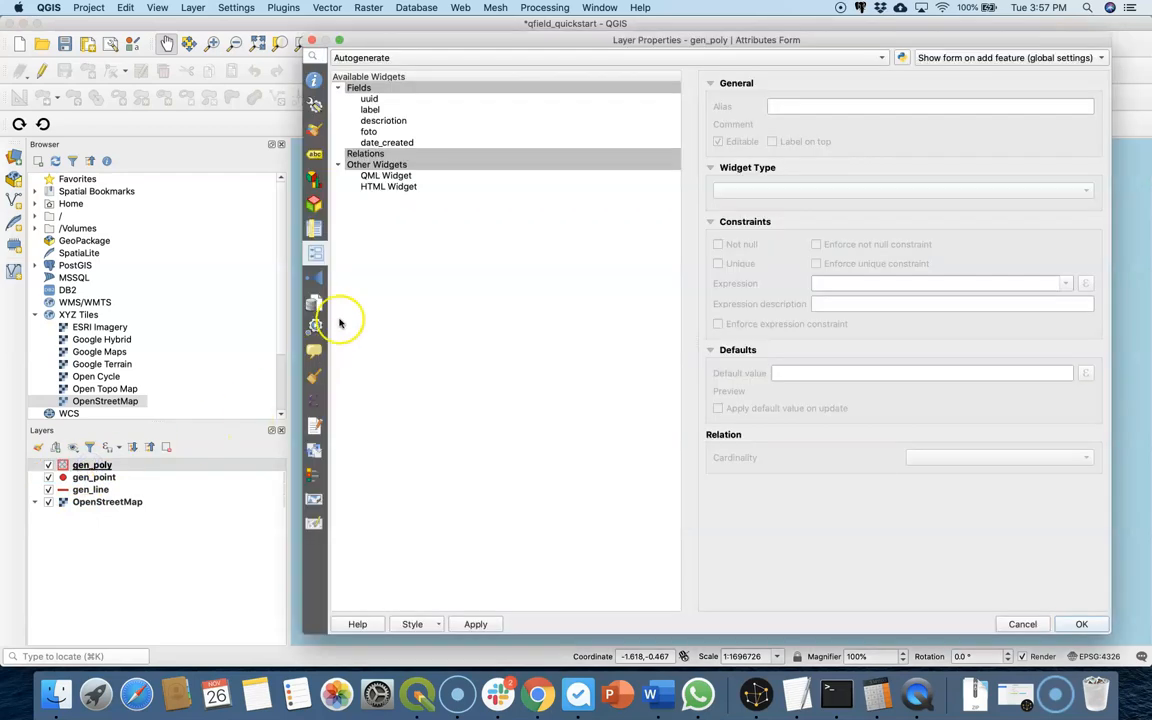
left_click(369, 99)
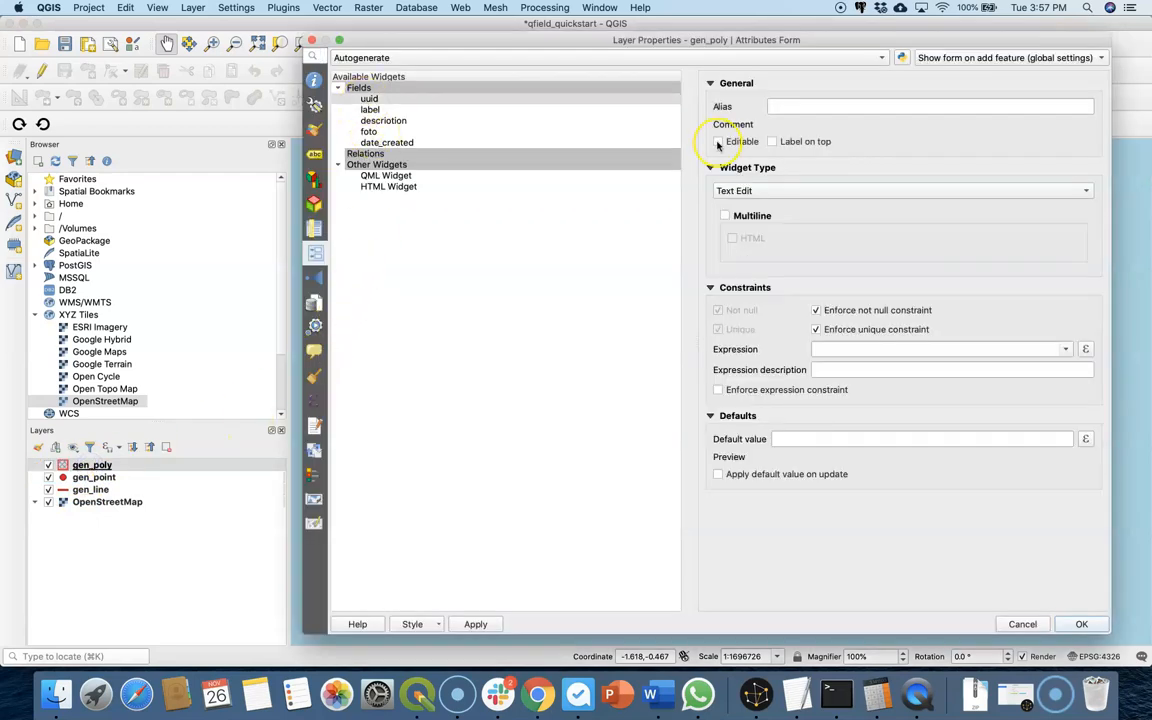
left_click(782, 437)
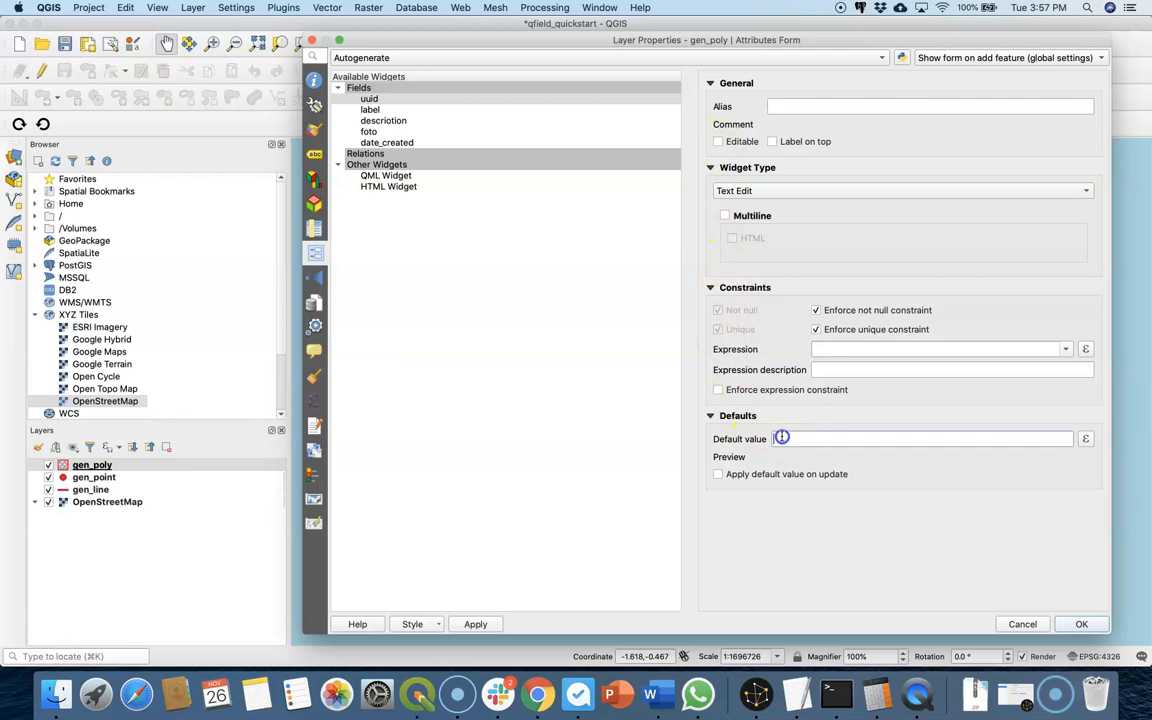
type("u")
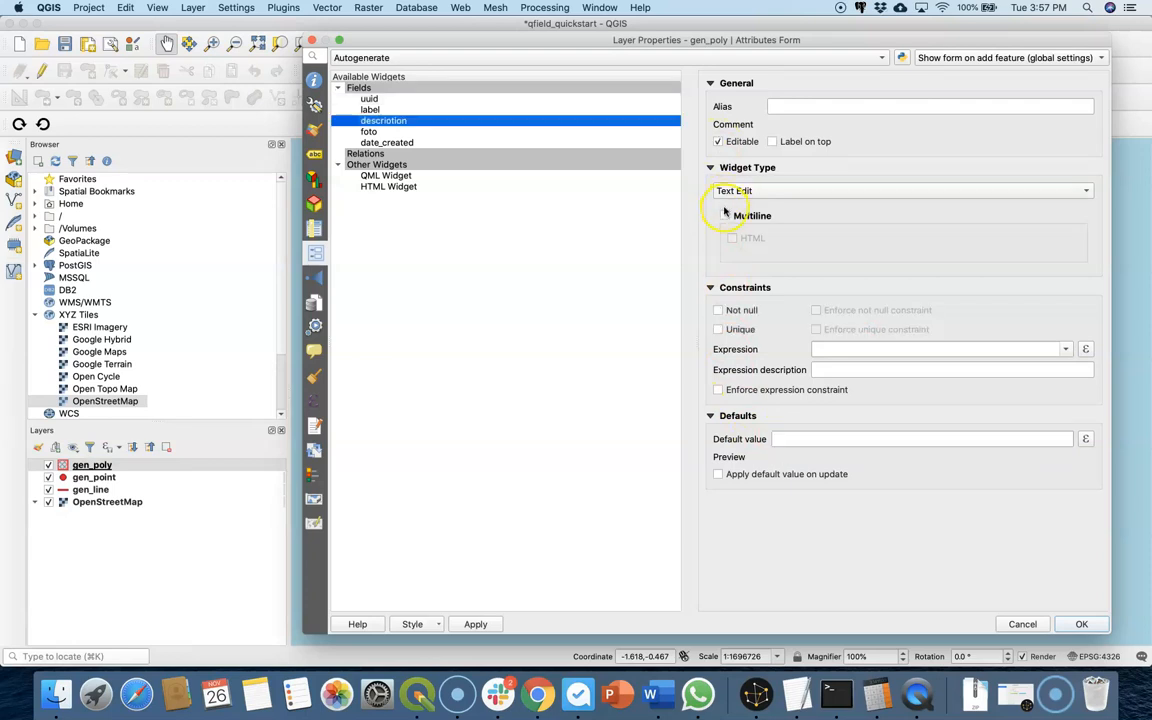
Step: Make the descriotion field of gen_poly multiline and set its foto field to the Attachment widget
left_click(725, 216)
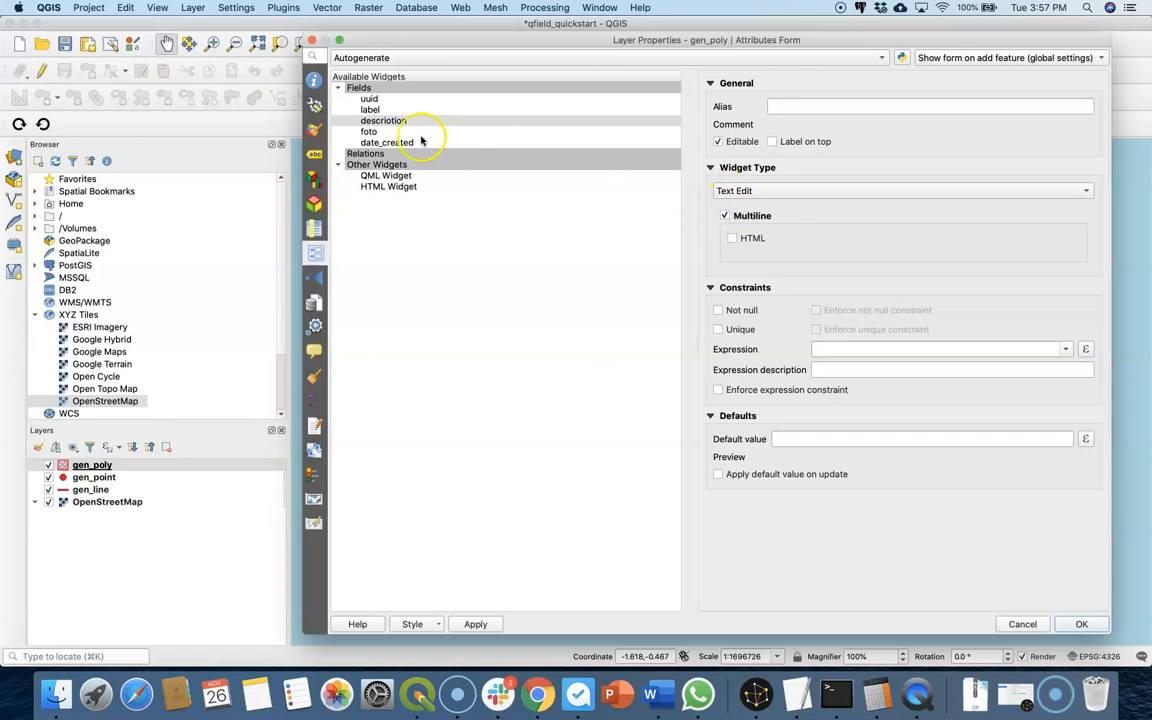
left_click(369, 132)
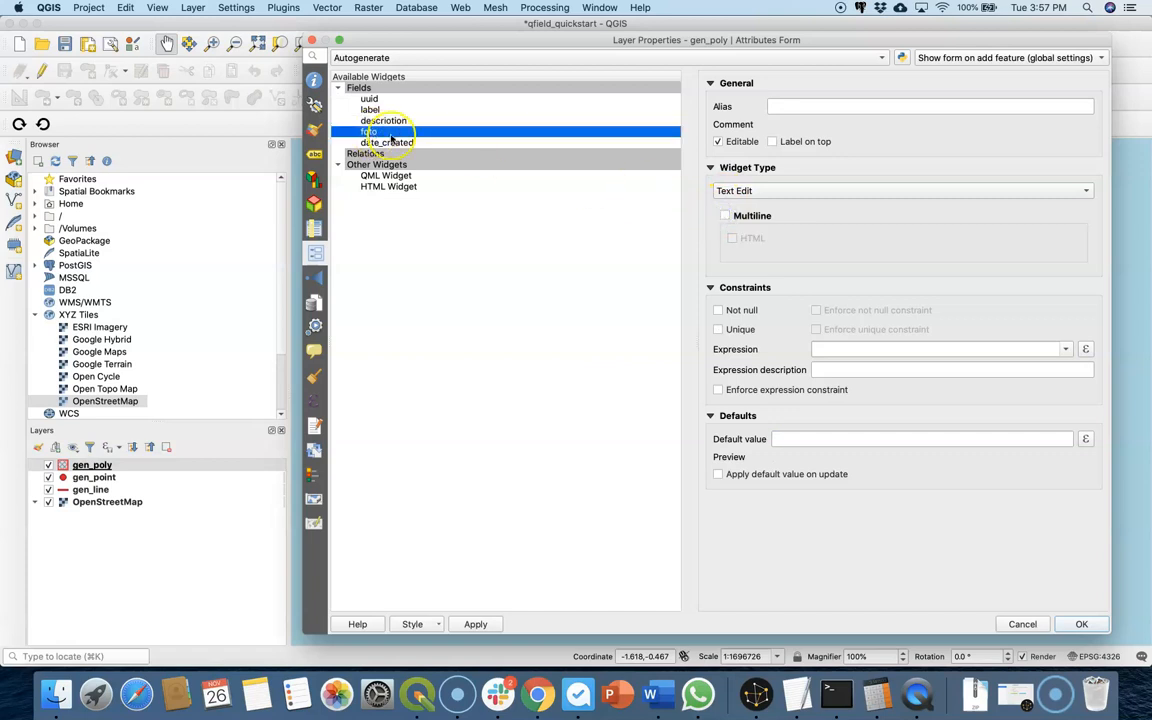
left_click(728, 188)
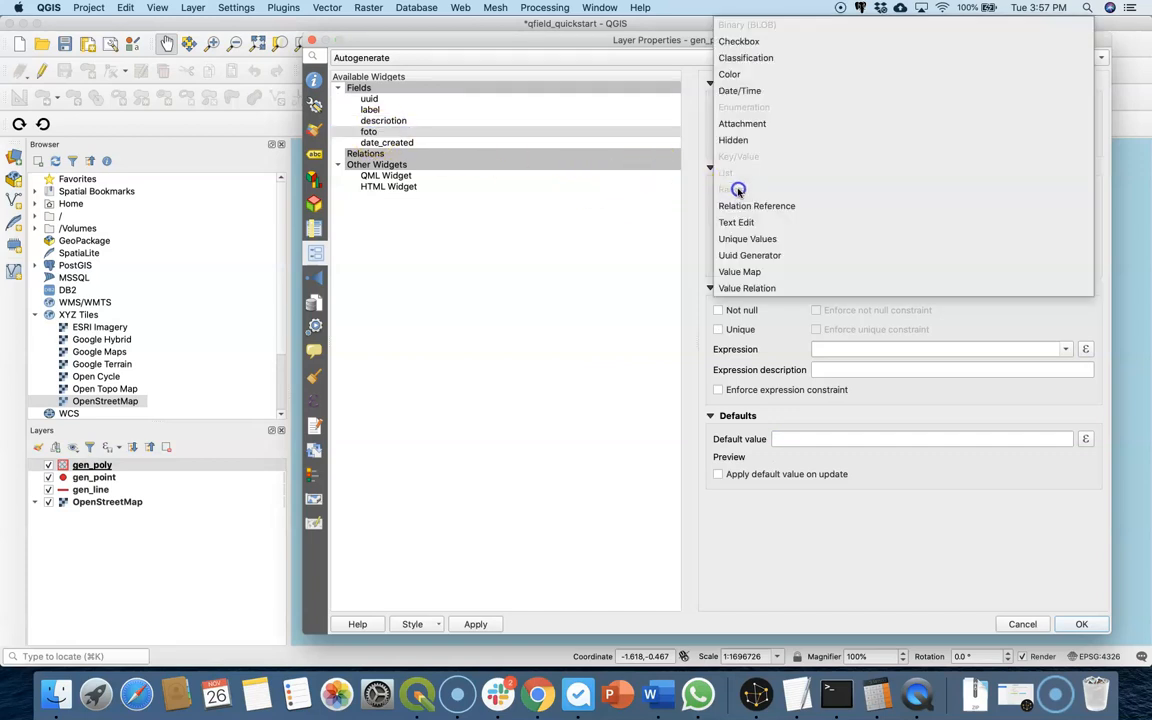
left_click(735, 123)
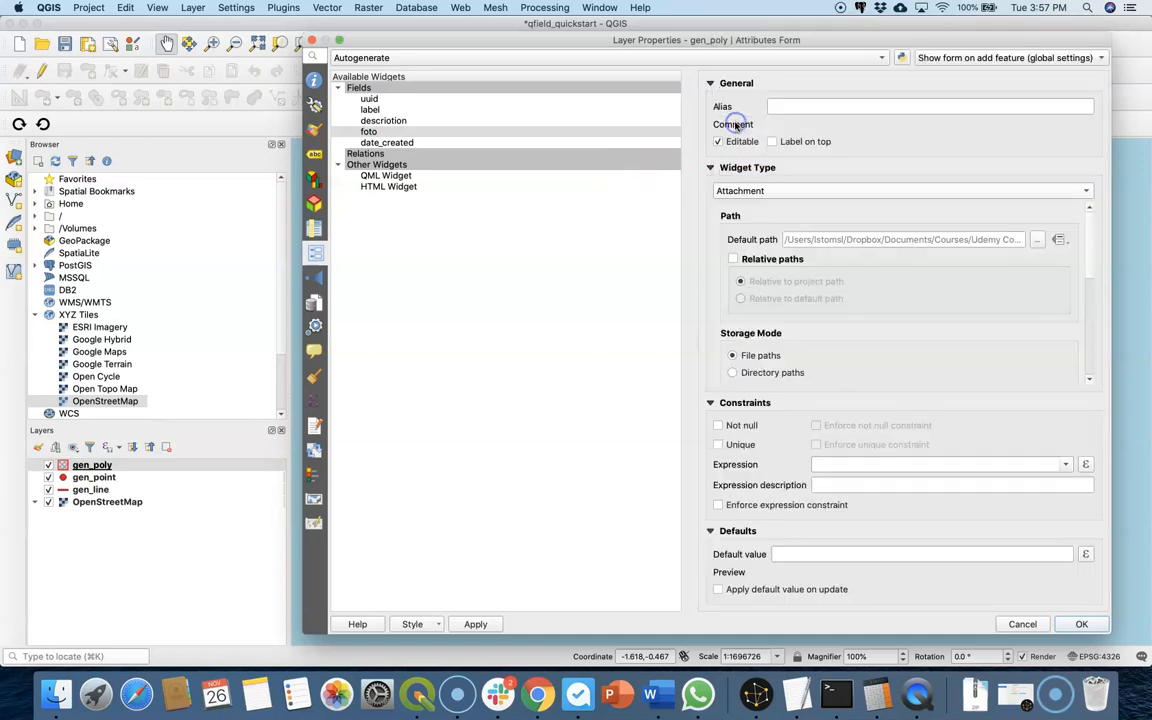
Step: Make the date_created field of gen_poly non-editable and give it the default value now()
left_click(400, 143)
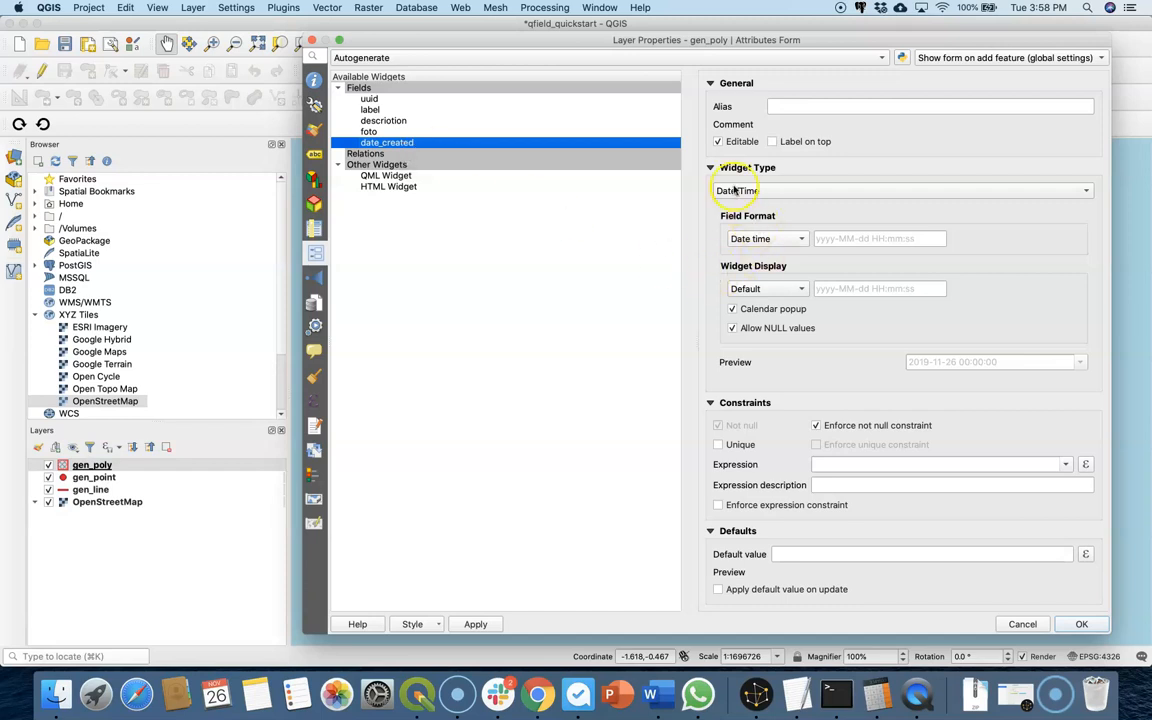
left_click(718, 141)
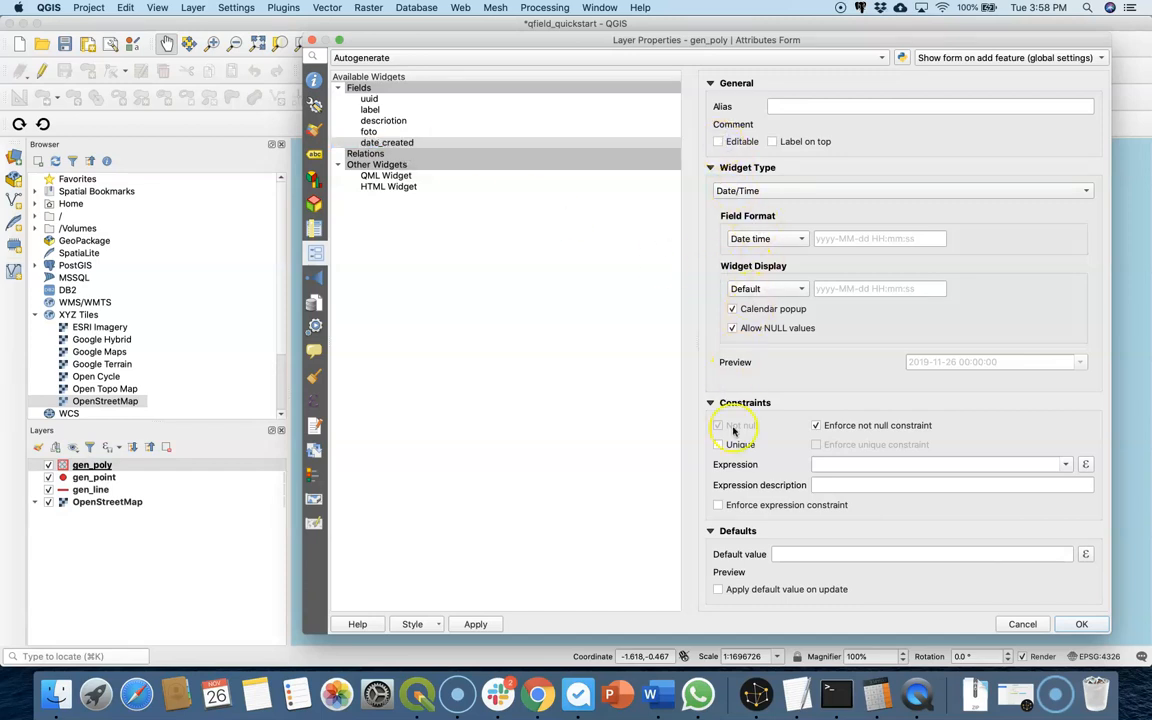
left_click(787, 555)
type("now()")
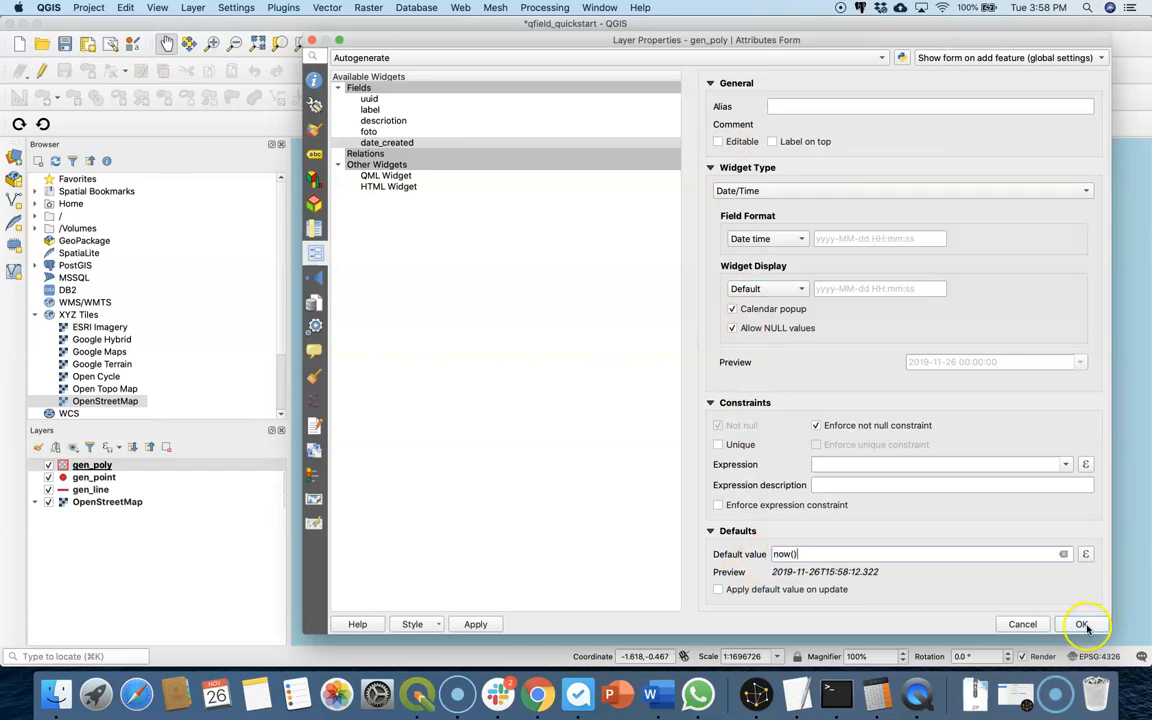
Step: Turn on single labels for the gen_poly layer and accept its layer properties
left_click(315, 154)
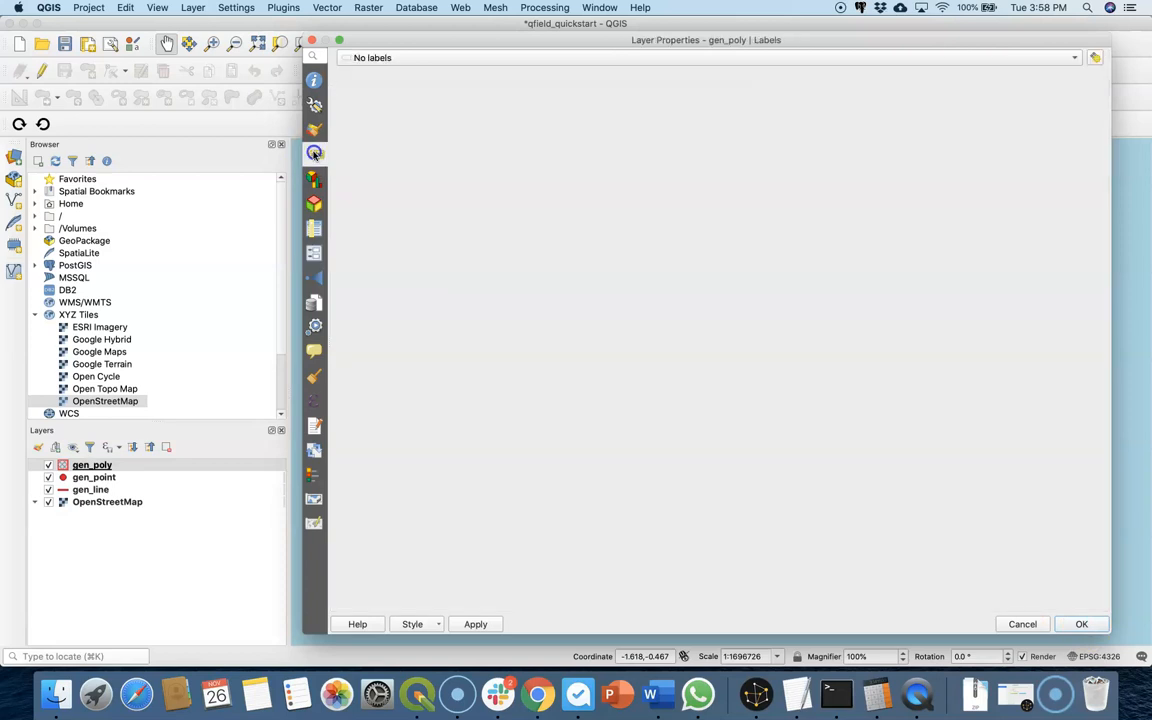
left_click(388, 56)
left_click(386, 74)
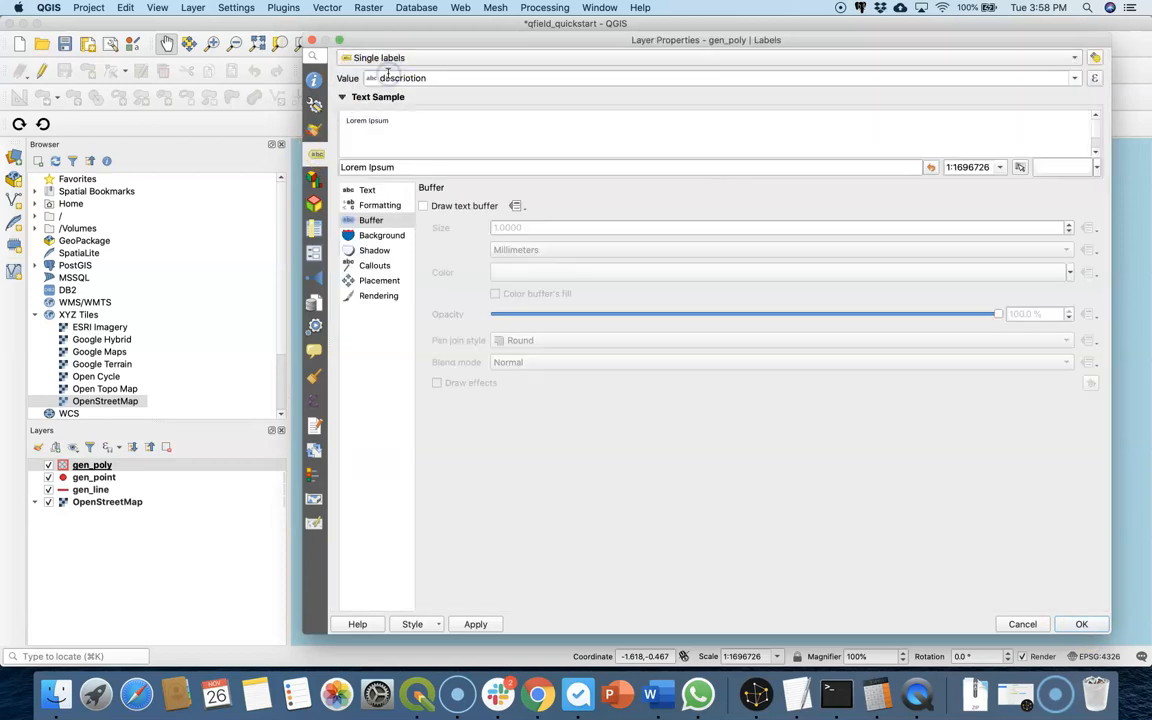
key("Return")
Step: Open the gen_line layer properties, close them and save the project
double_click(88, 490)
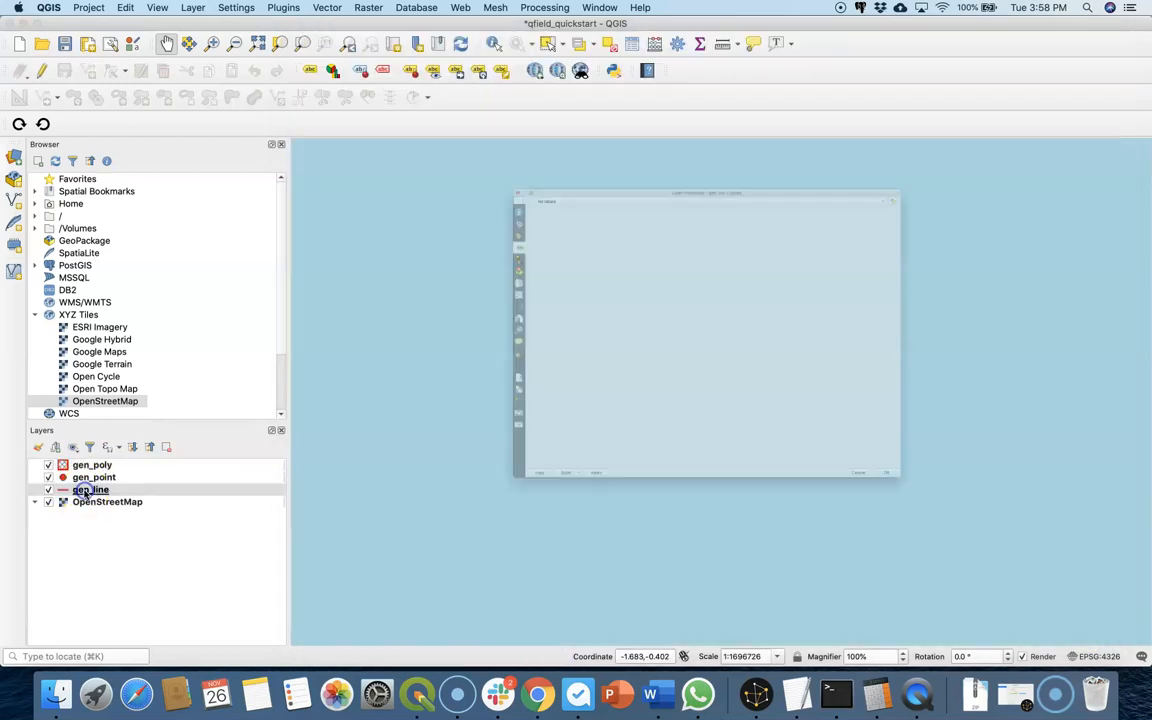
key("Escape")
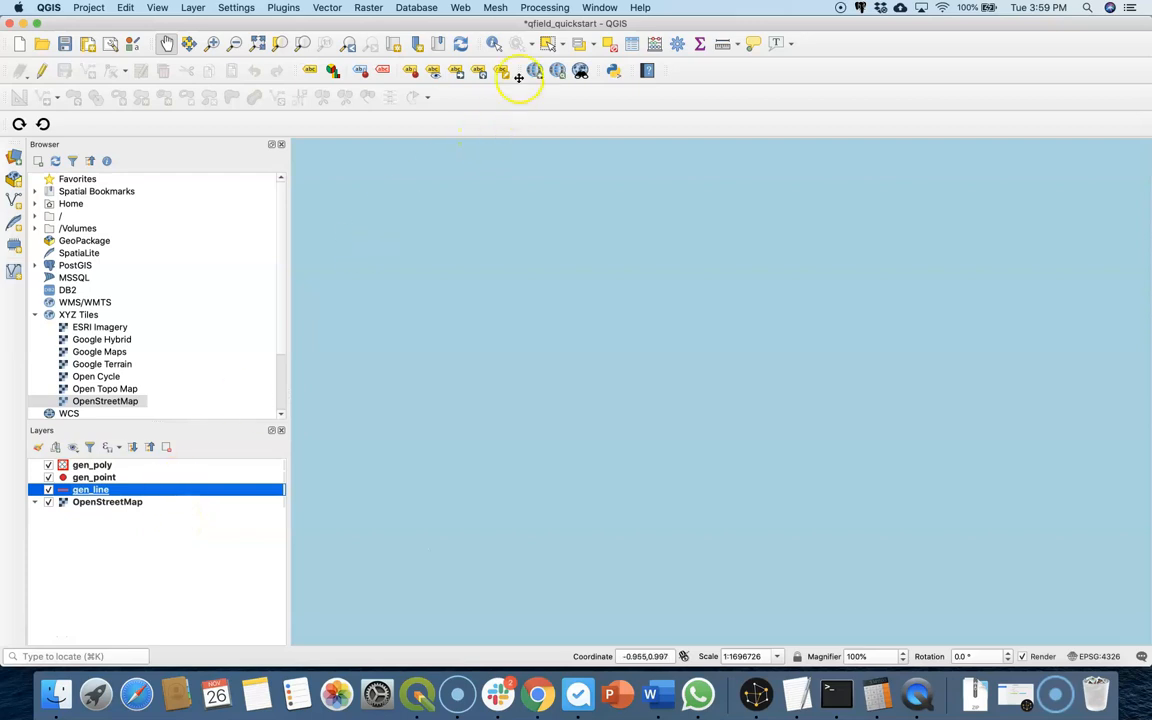
left_click(64, 43)
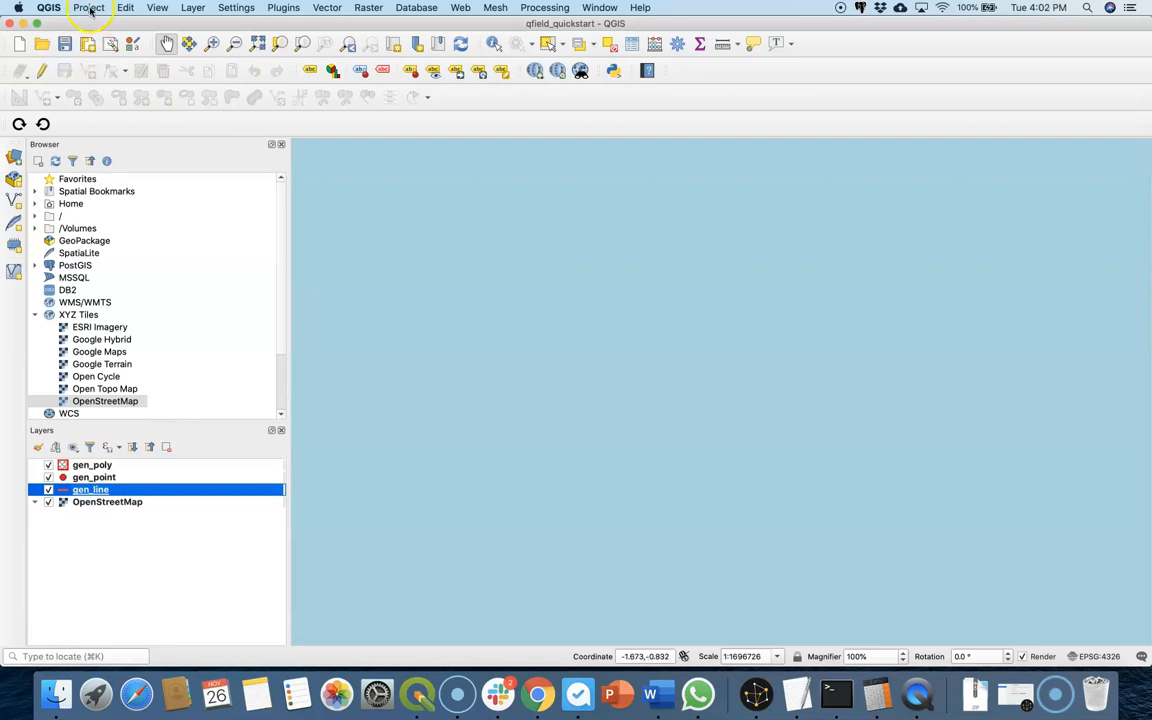
Step: Check the layer capabilities and the save paths setting in the project properties, and accept them
left_click(89, 8)
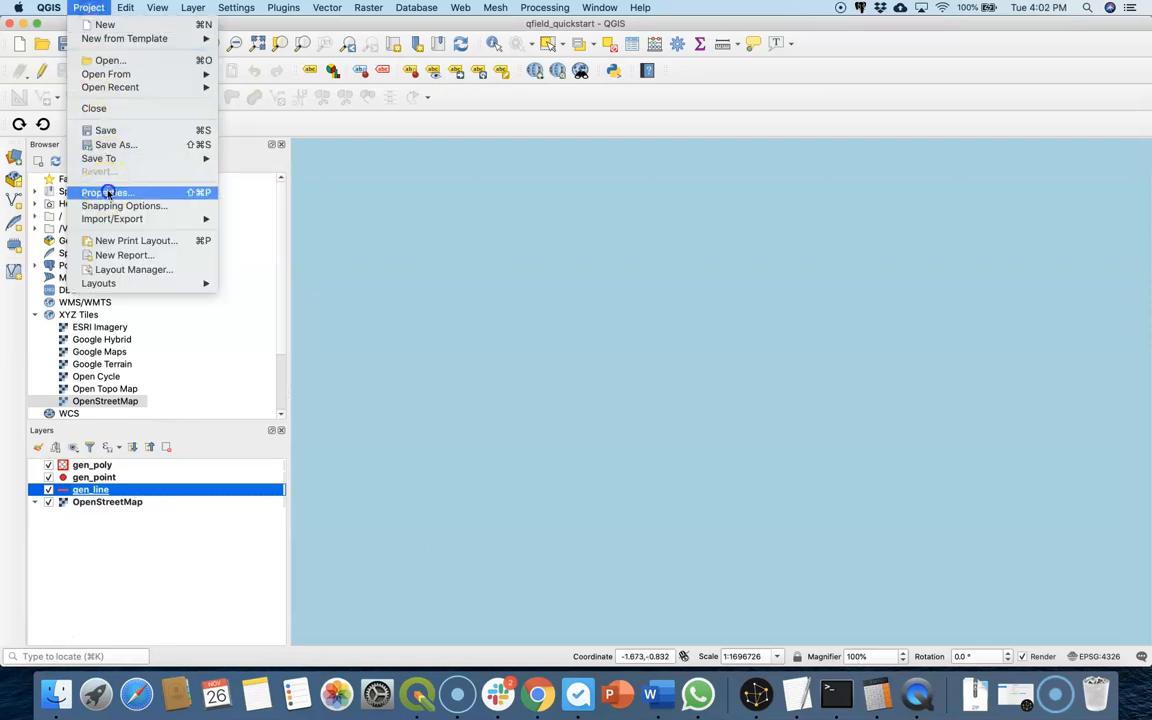
left_click(108, 192)
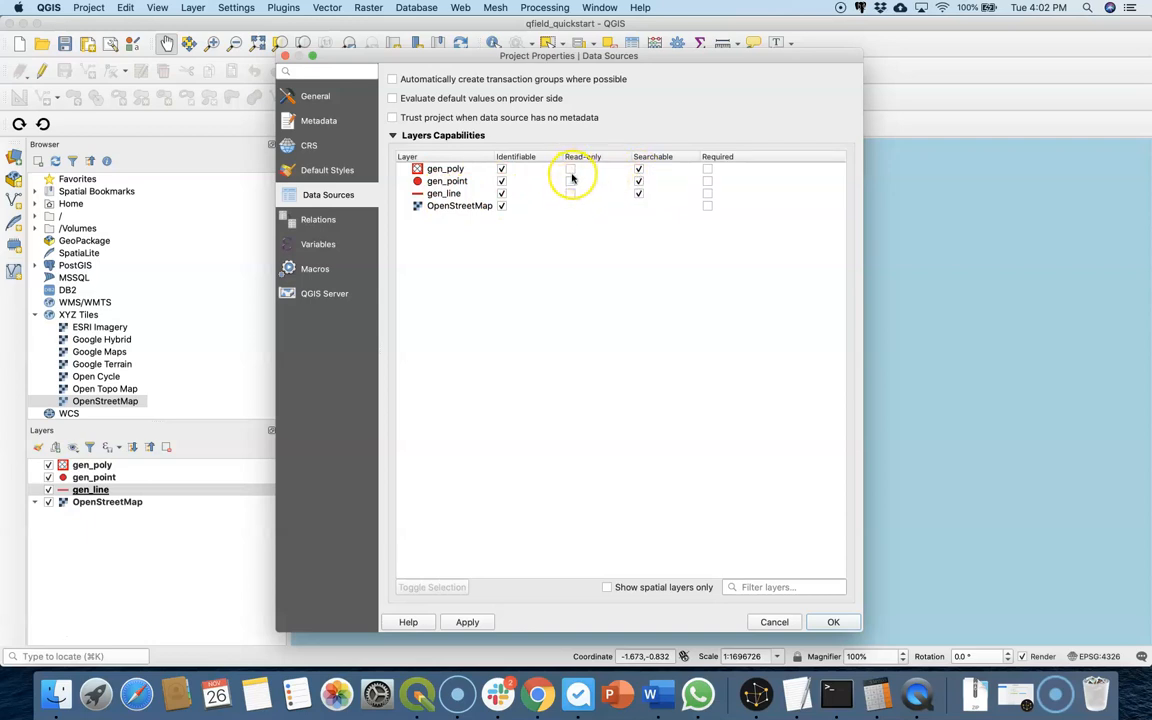
left_click(312, 147)
left_click(427, 166)
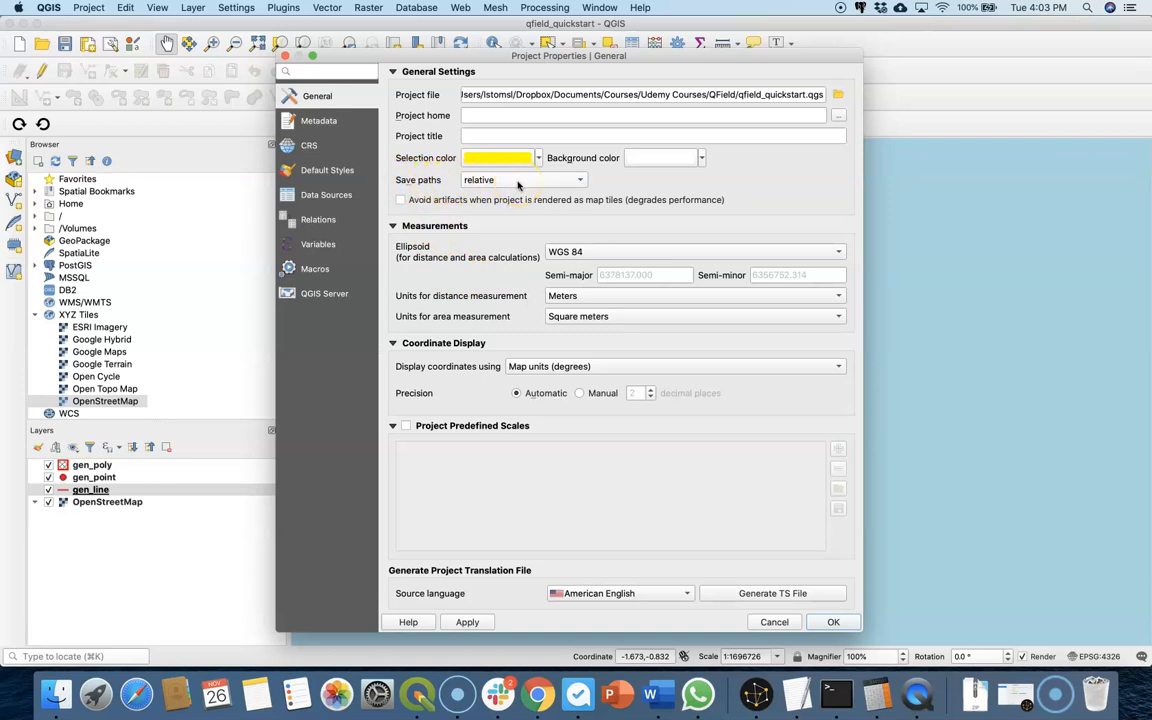
left_click(834, 623)
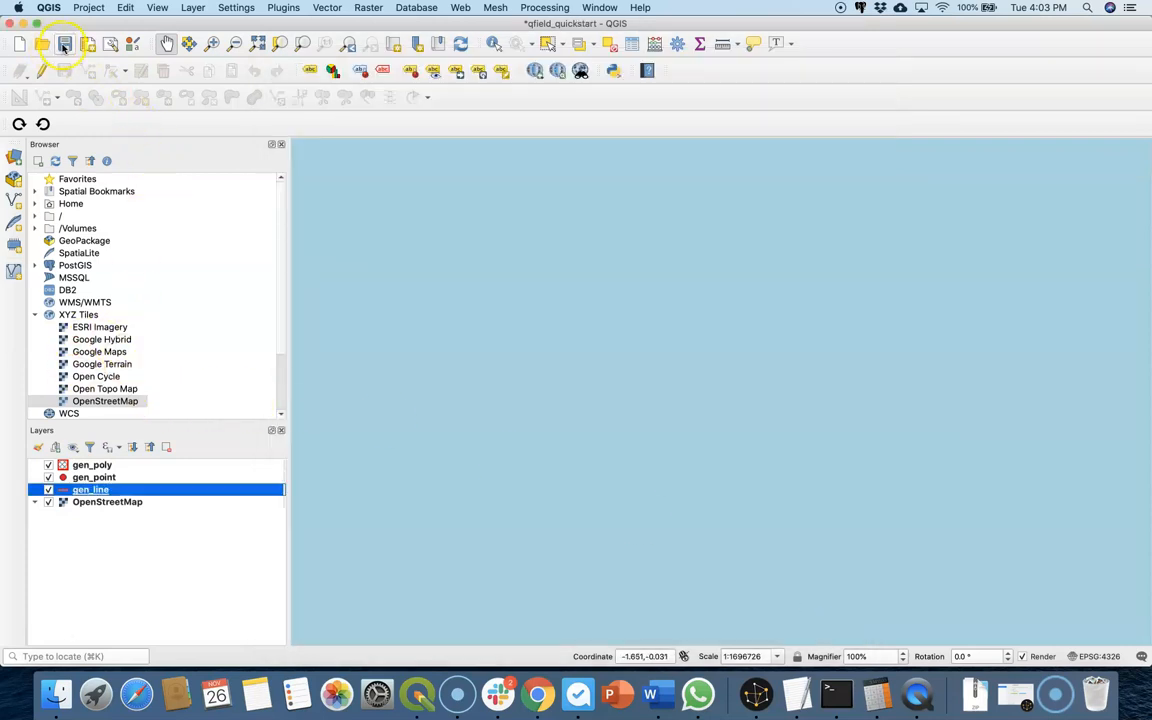
Step: Start packaging the project for QField with QFieldSync and open its synchronisation configuration
left_click(286, 8)
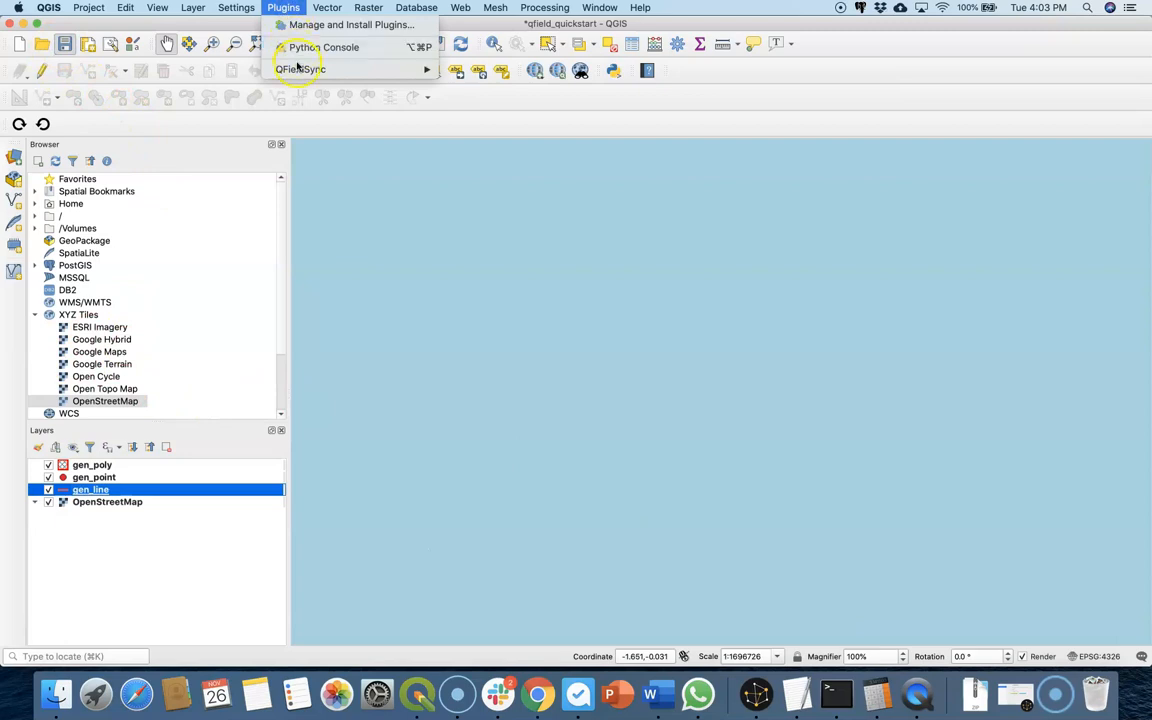
mouse_move(288, 70)
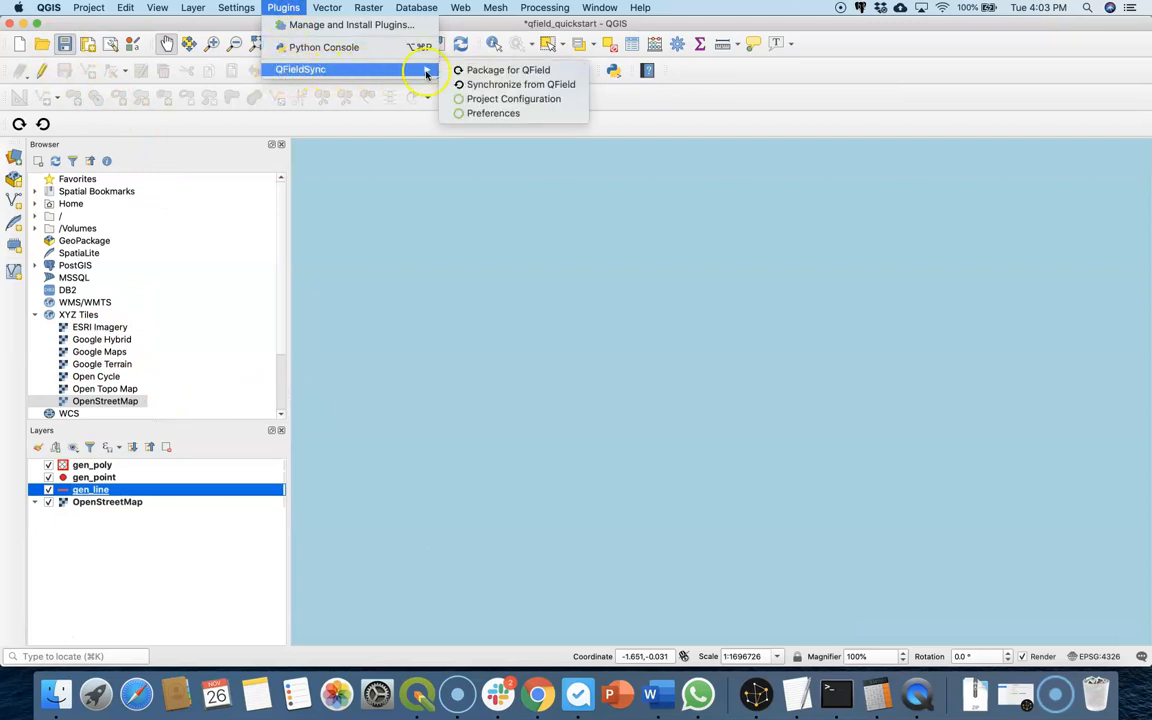
left_click(482, 72)
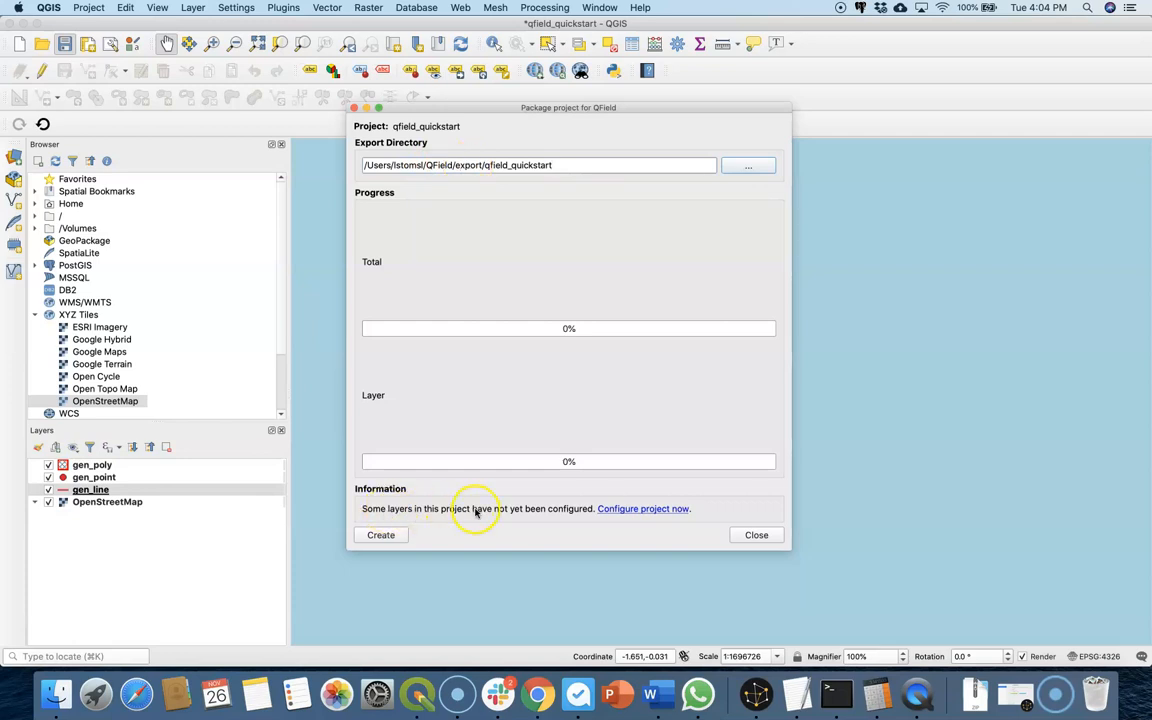
left_click(613, 509)
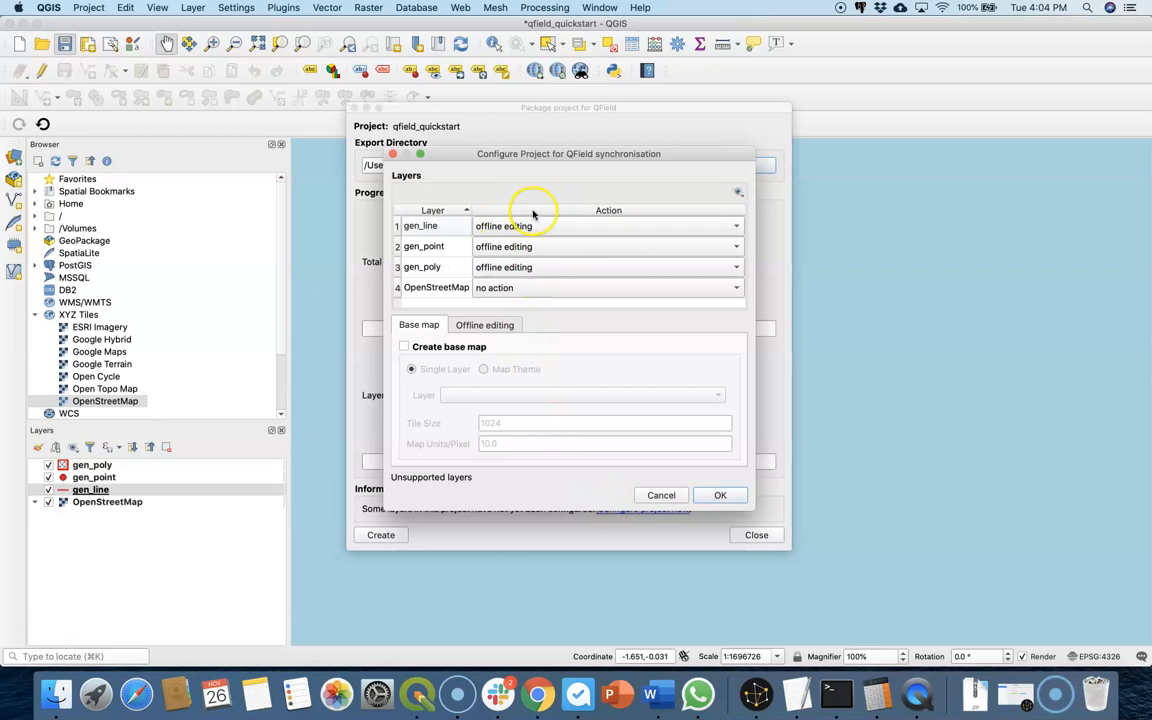
Step: Set the synchronisation action of gen_line, gen_point and gen_poly to no action and create the QField package
left_click(736, 229)
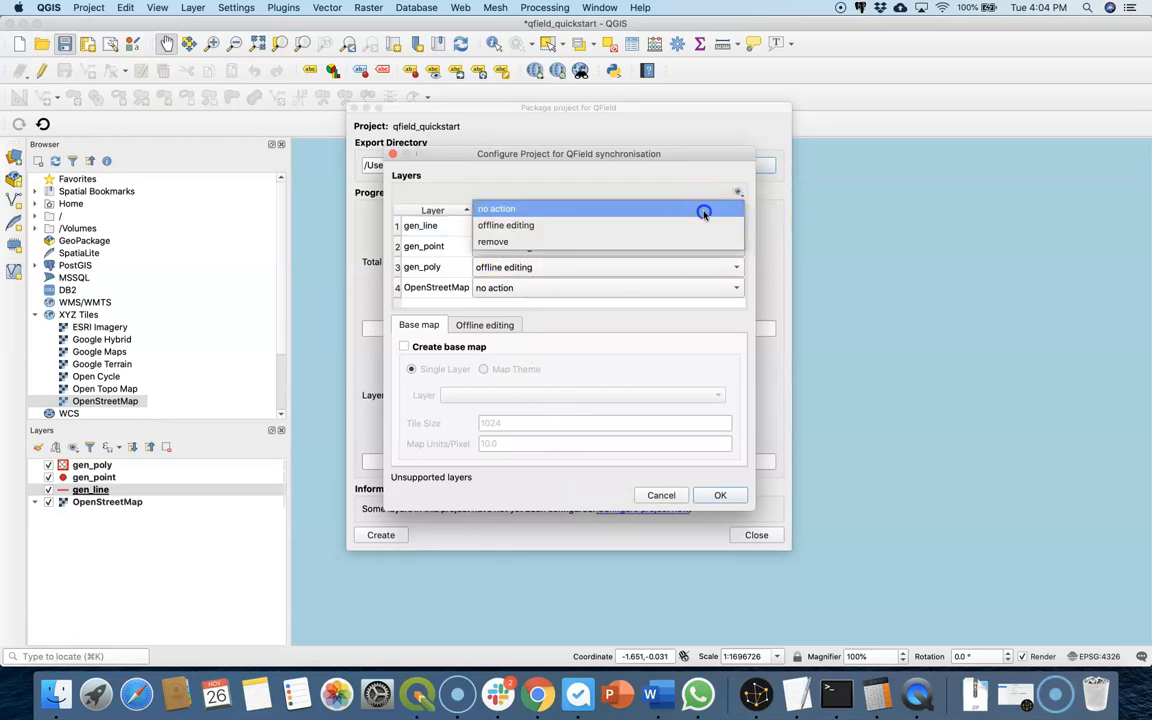
left_click(704, 213)
left_click(736, 247)
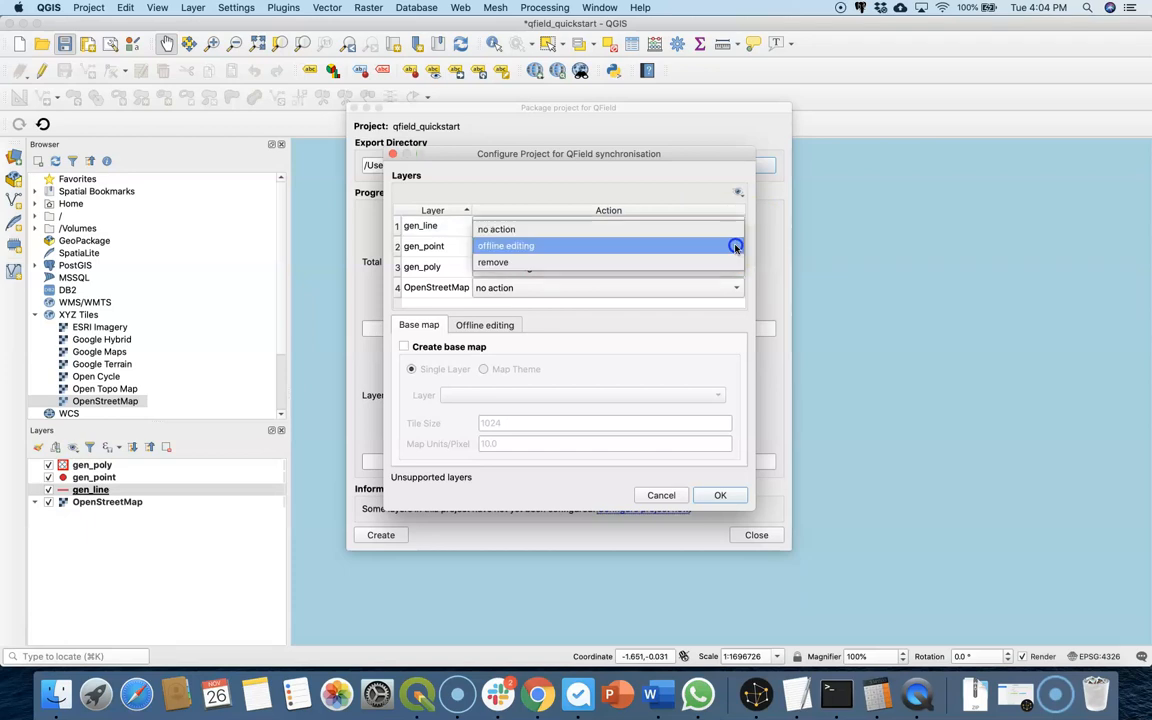
left_click(708, 231)
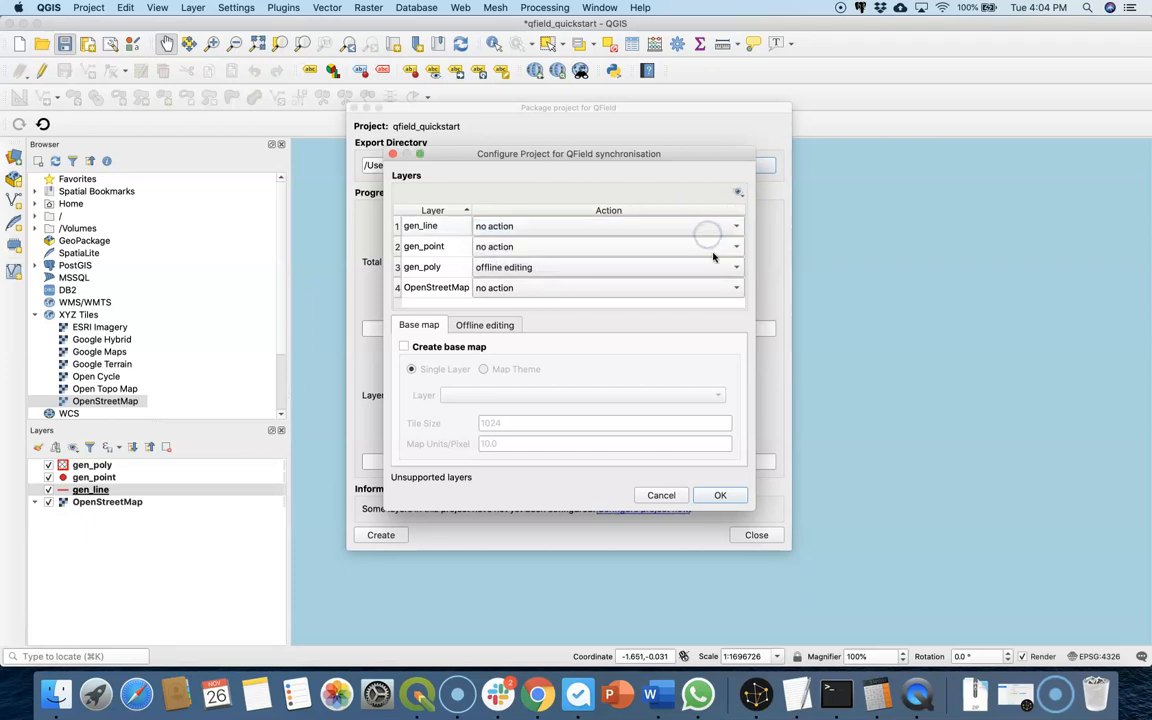
left_click(735, 266)
left_click(668, 249)
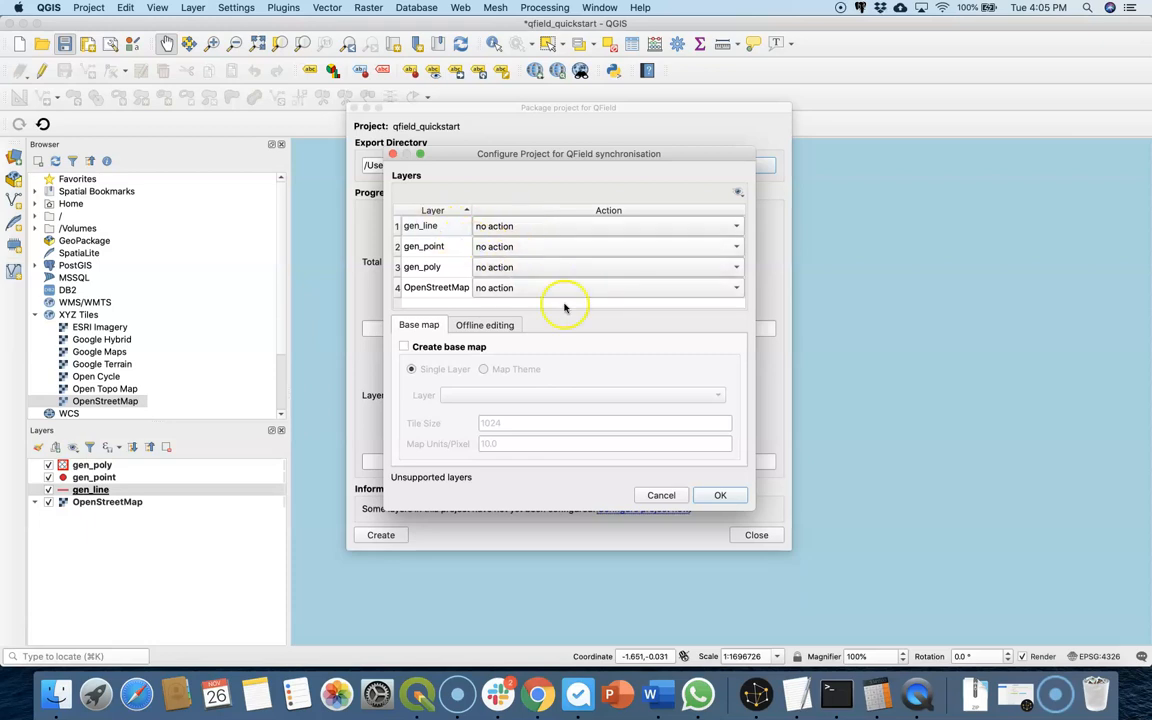
left_click(721, 496)
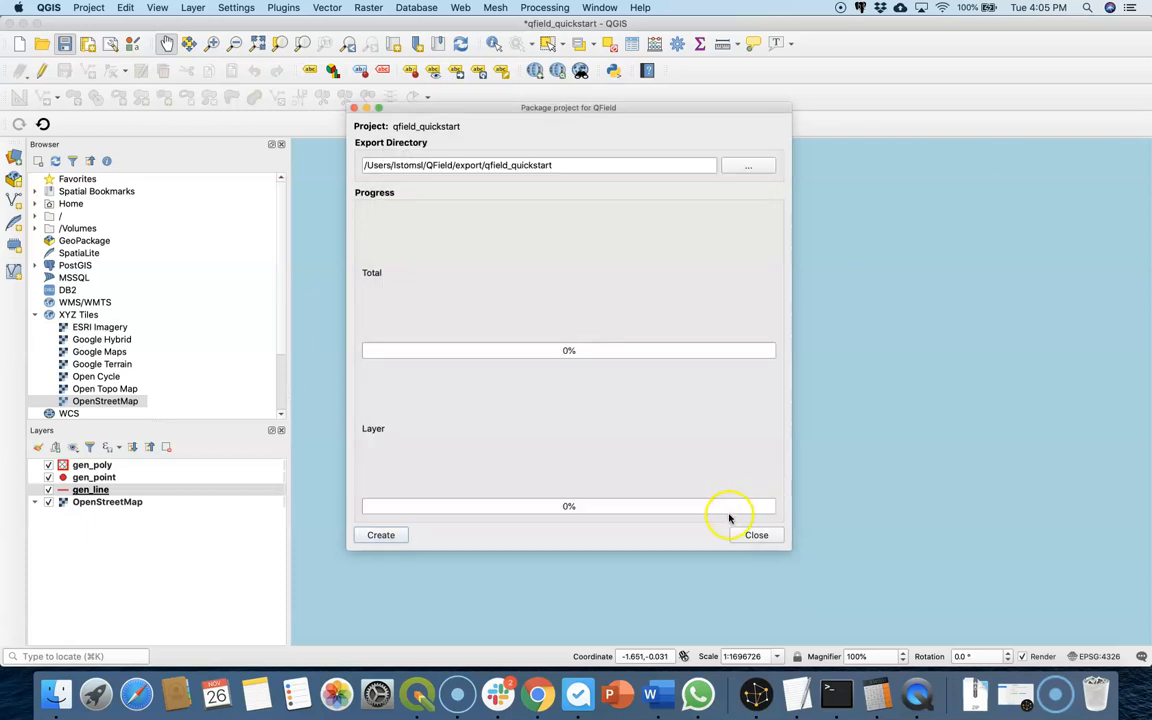
left_click(380, 535)
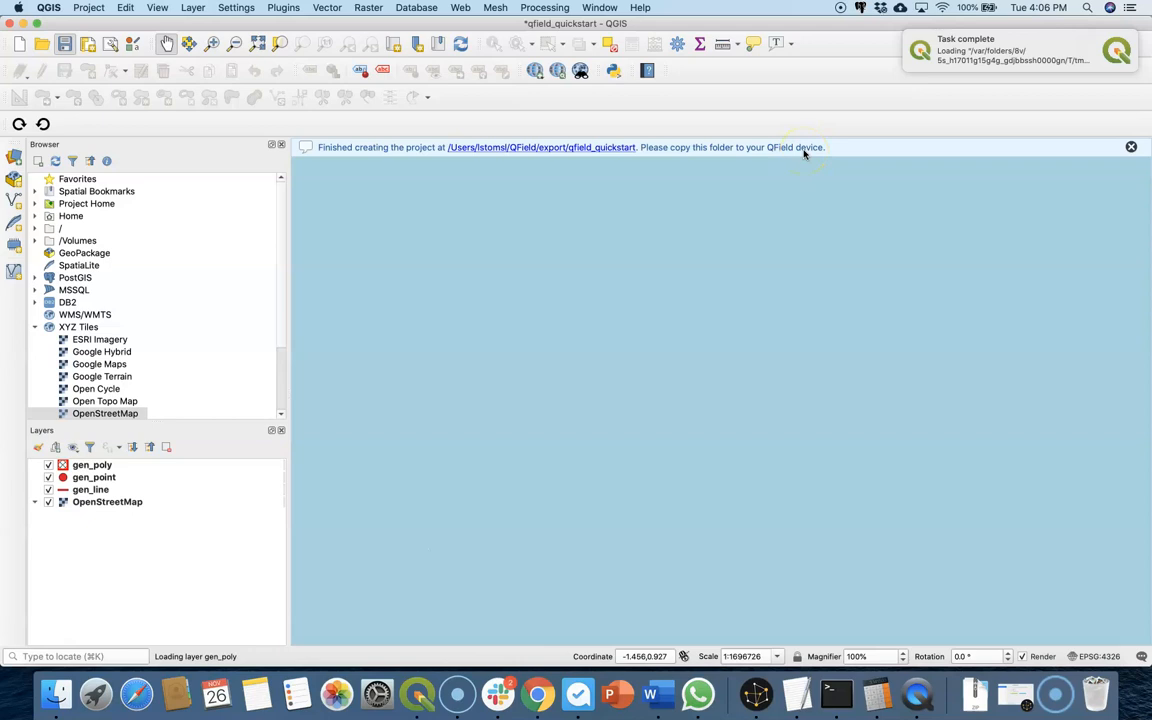
Step: Open a Finder window
left_click(53, 694)
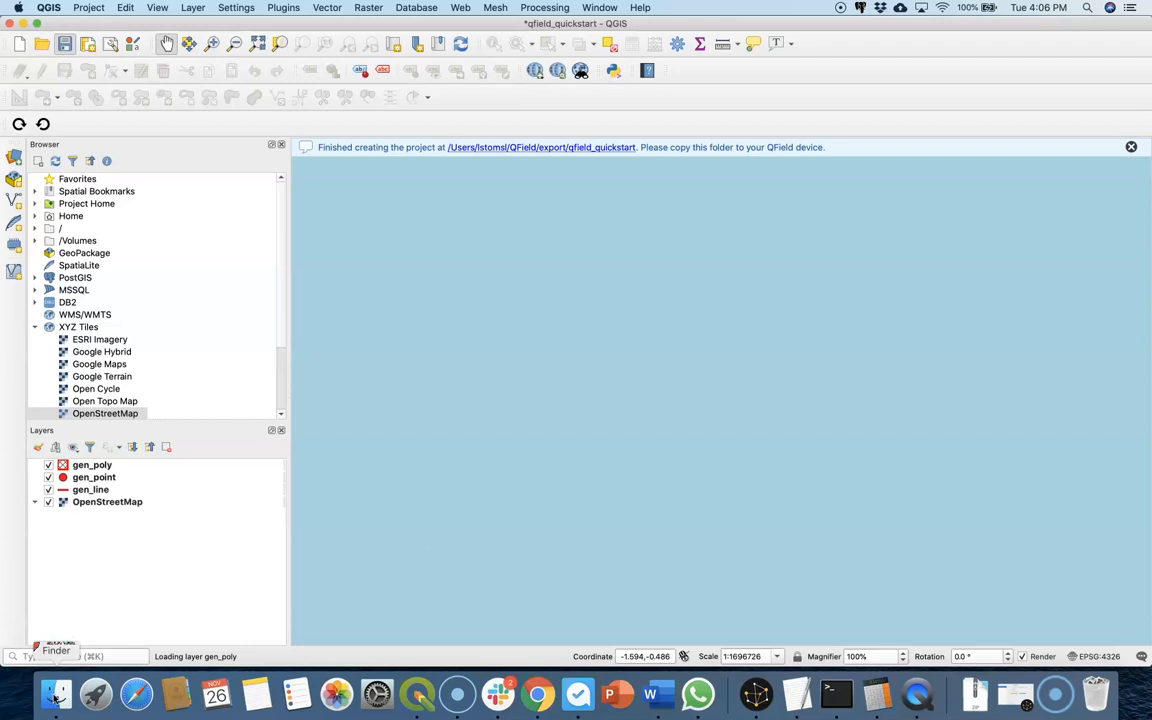
left_click(57, 697)
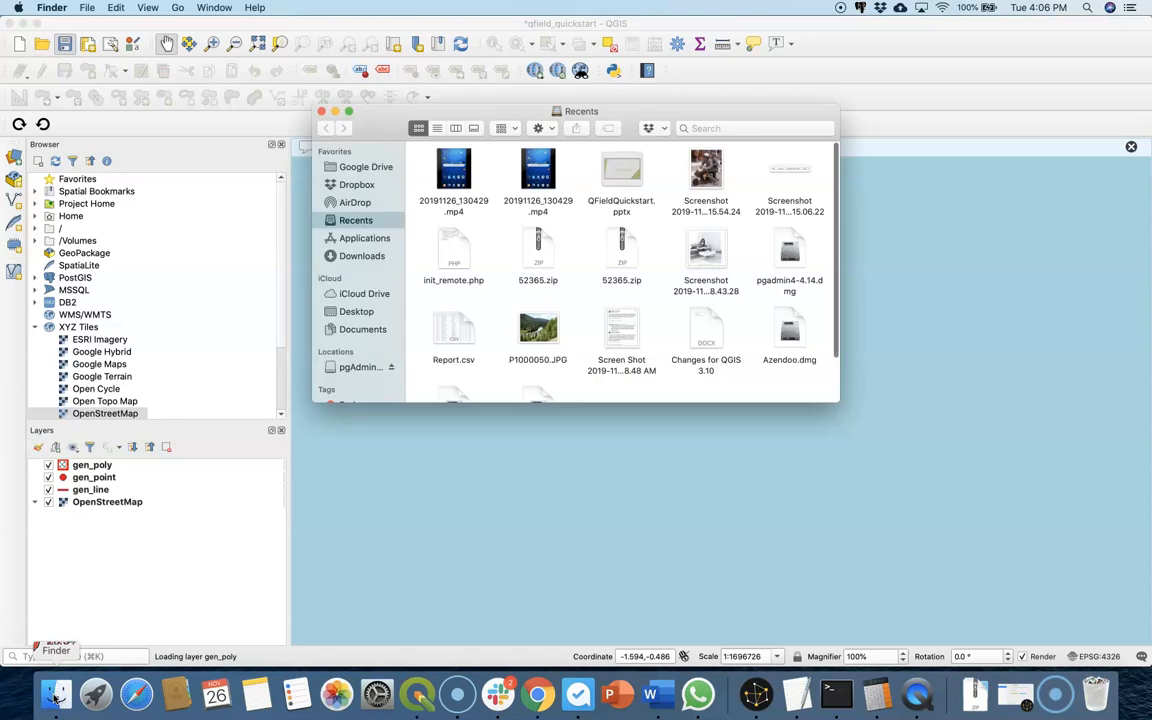
Step: Switch to Chrome and prepare a new Gmail message to the account owner's own address with the subject Quickstart
left_click(538, 695)
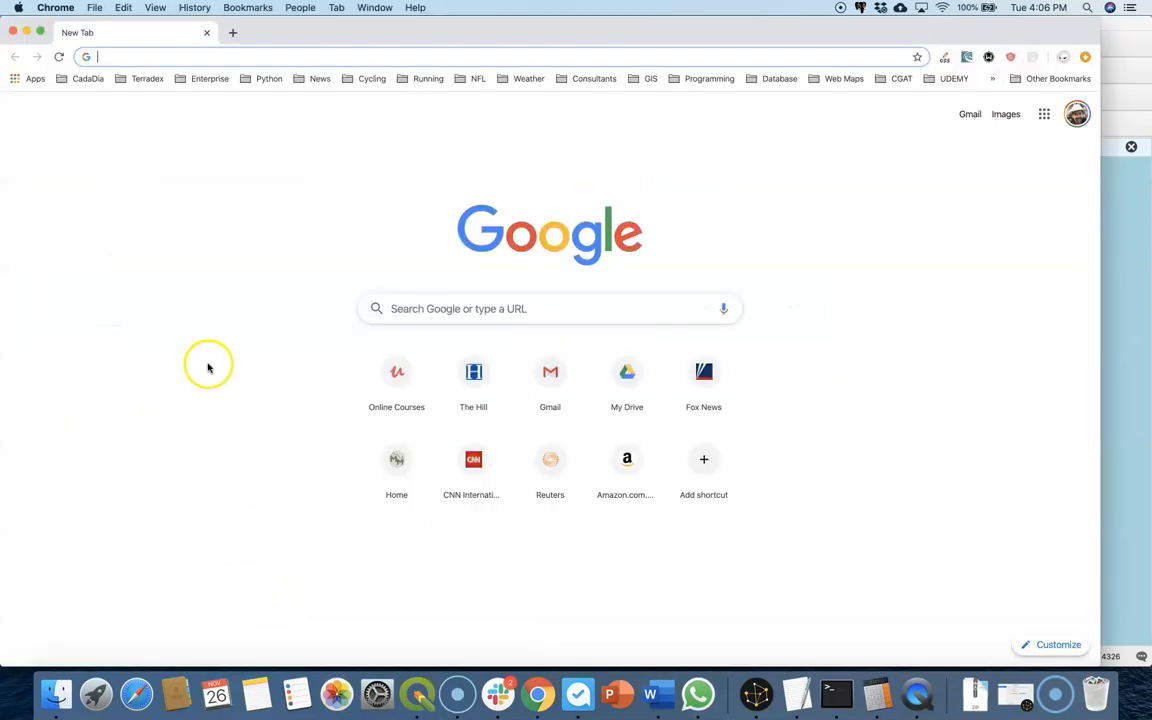
left_click(552, 377)
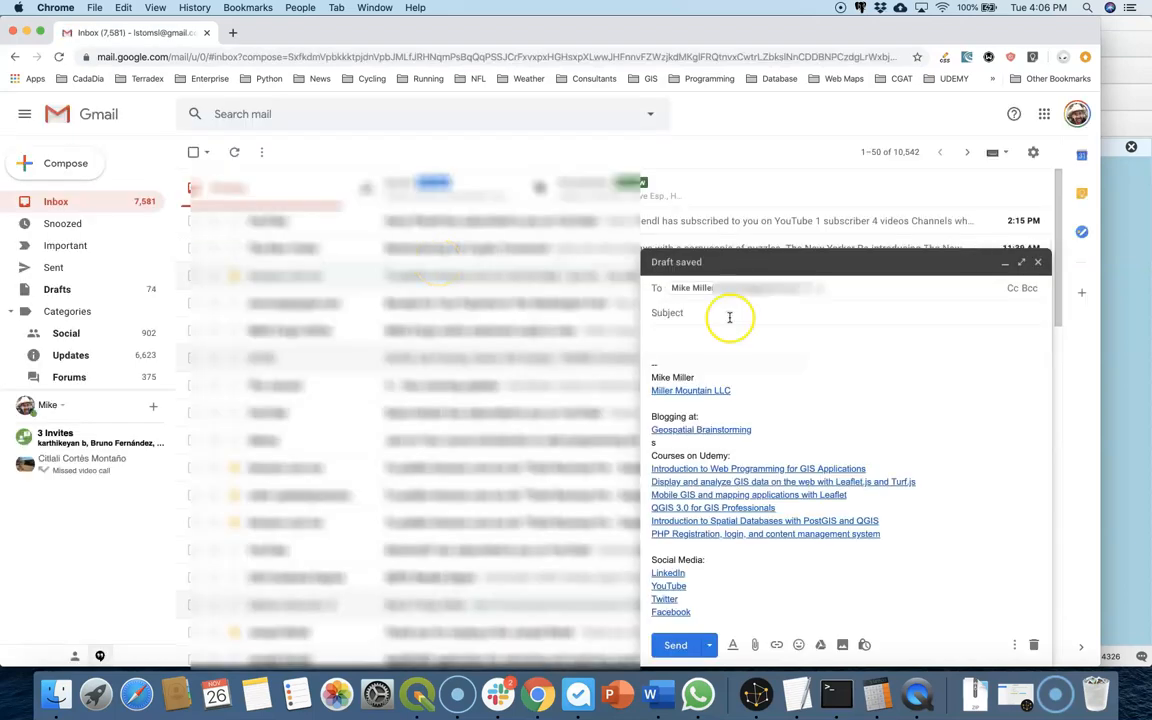
left_click(704, 315)
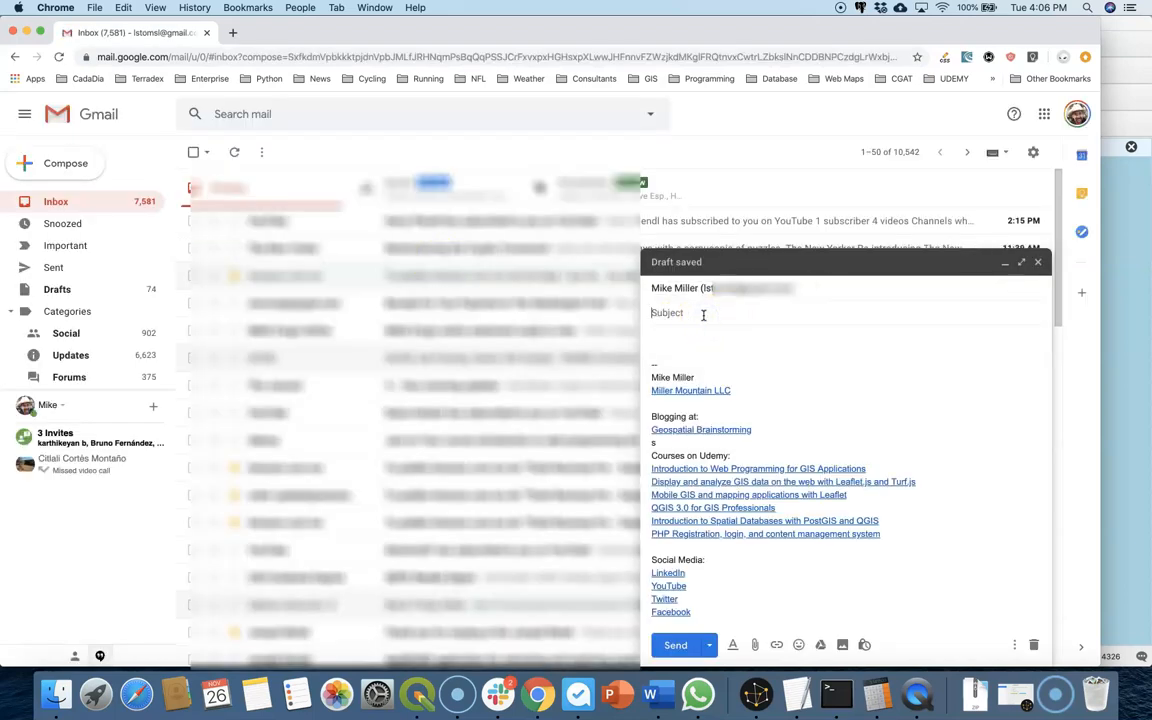
type("Quickstart")
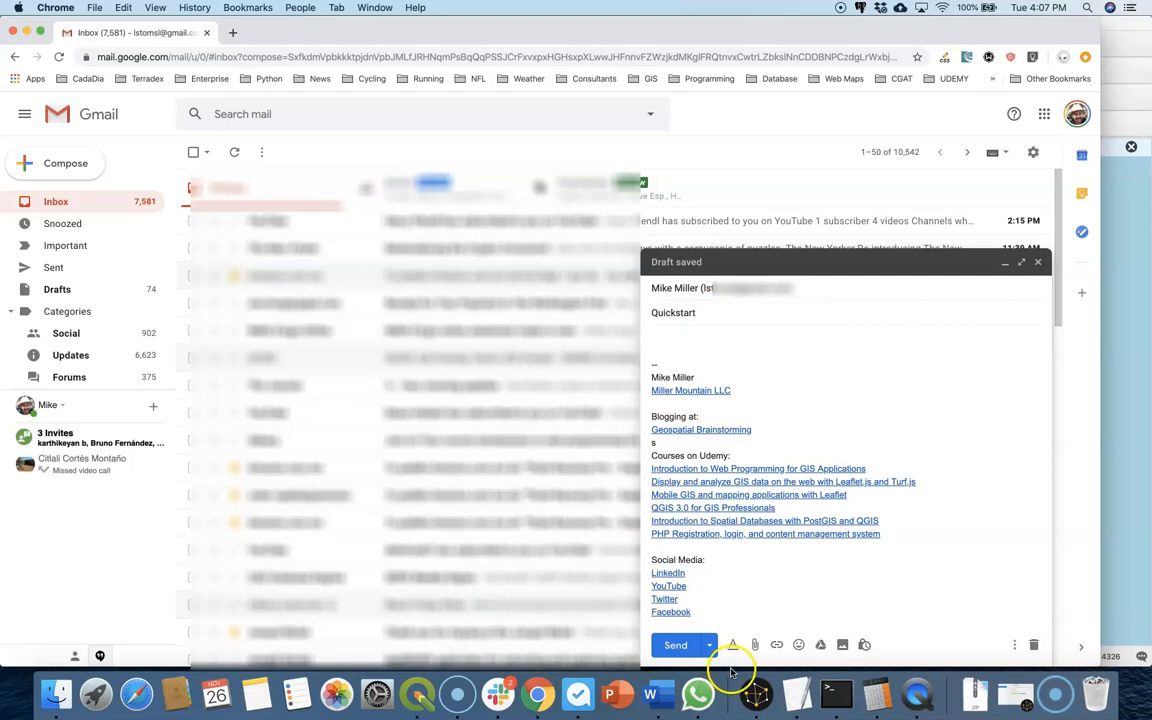
Step: Attach qfield_quickstart_qfield.qgs from the qfield_quickstart folder inside QField's export folder to the message and send it
left_click(756, 645)
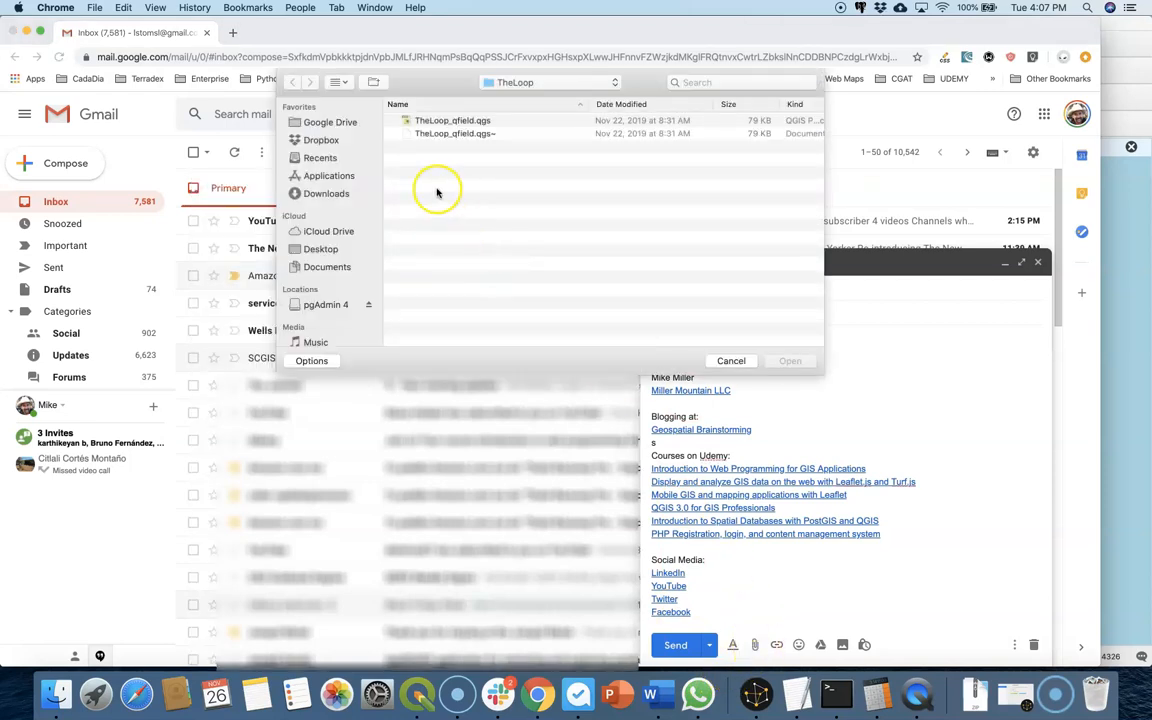
left_click(156, 8)
left_click(614, 82)
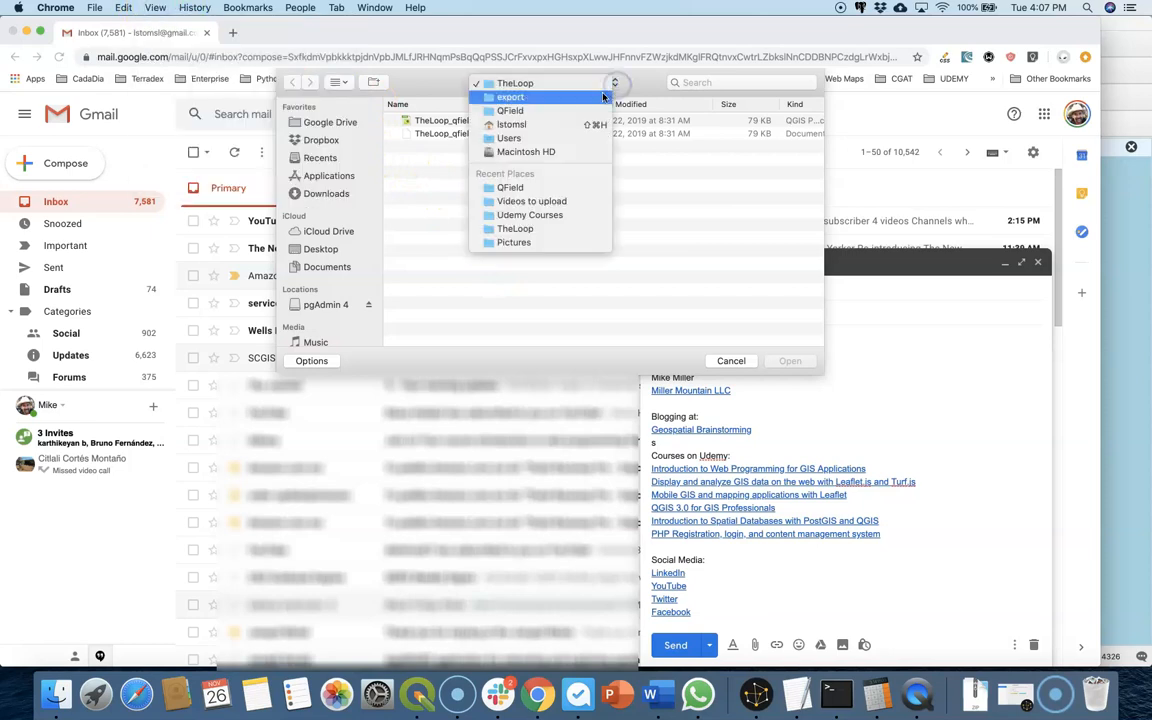
left_click(538, 139)
double_click(420, 121)
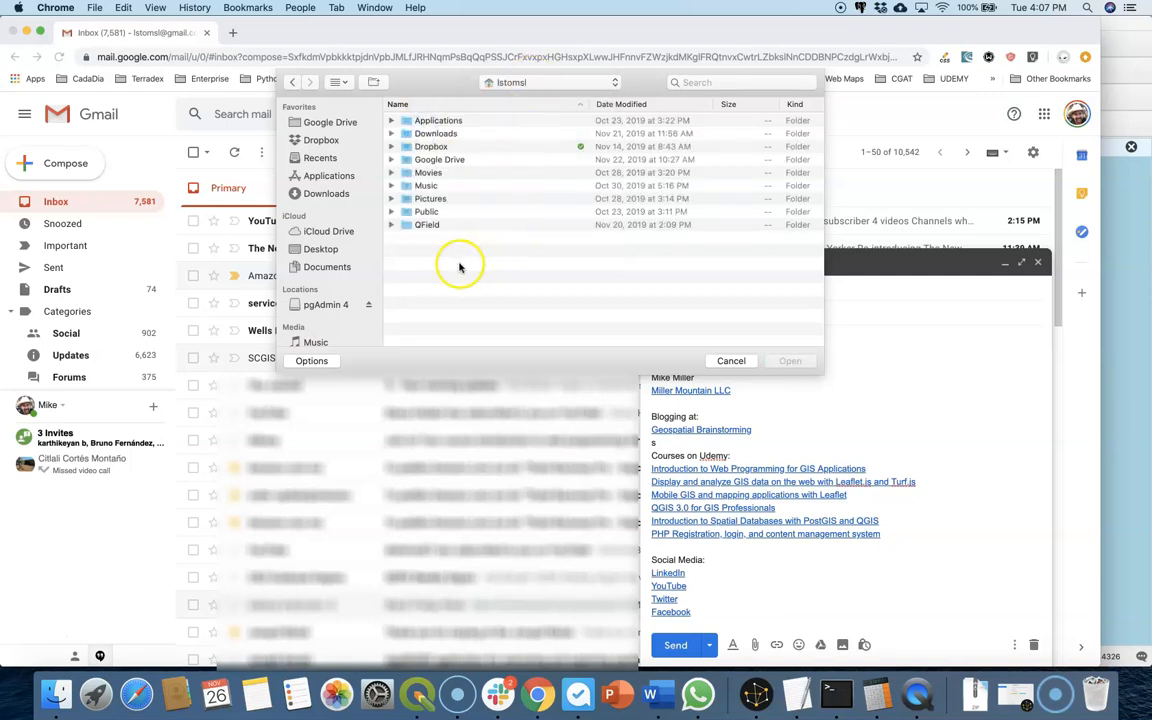
double_click(425, 226)
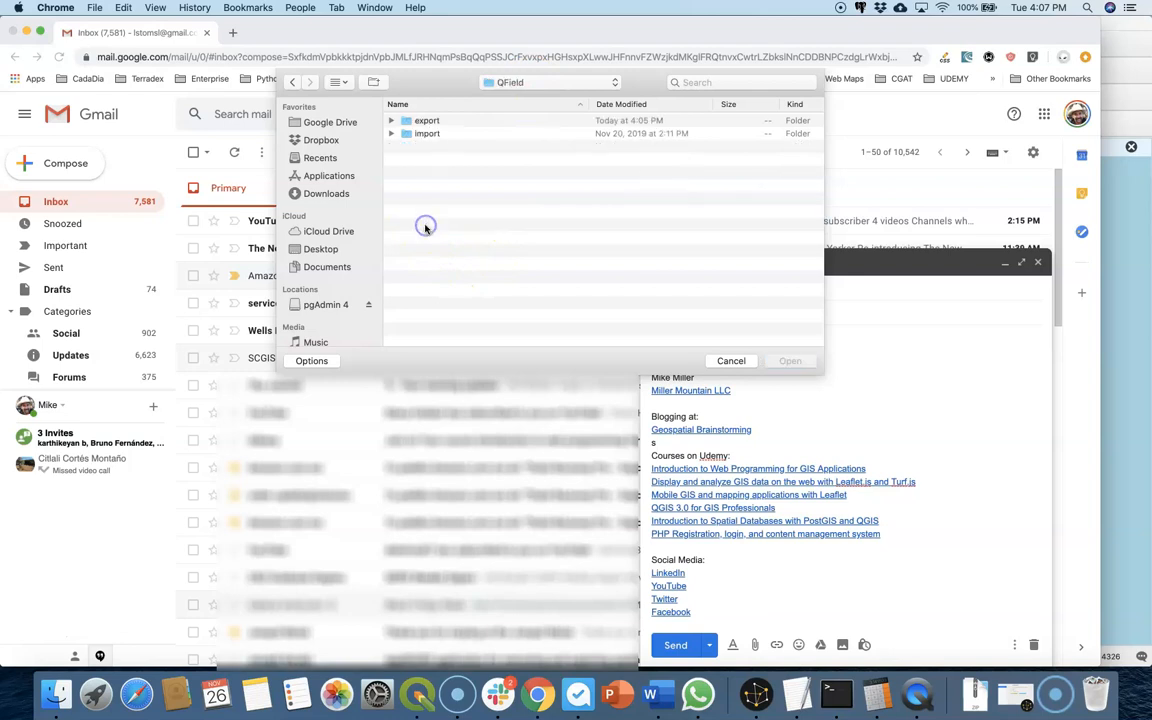
double_click(432, 122)
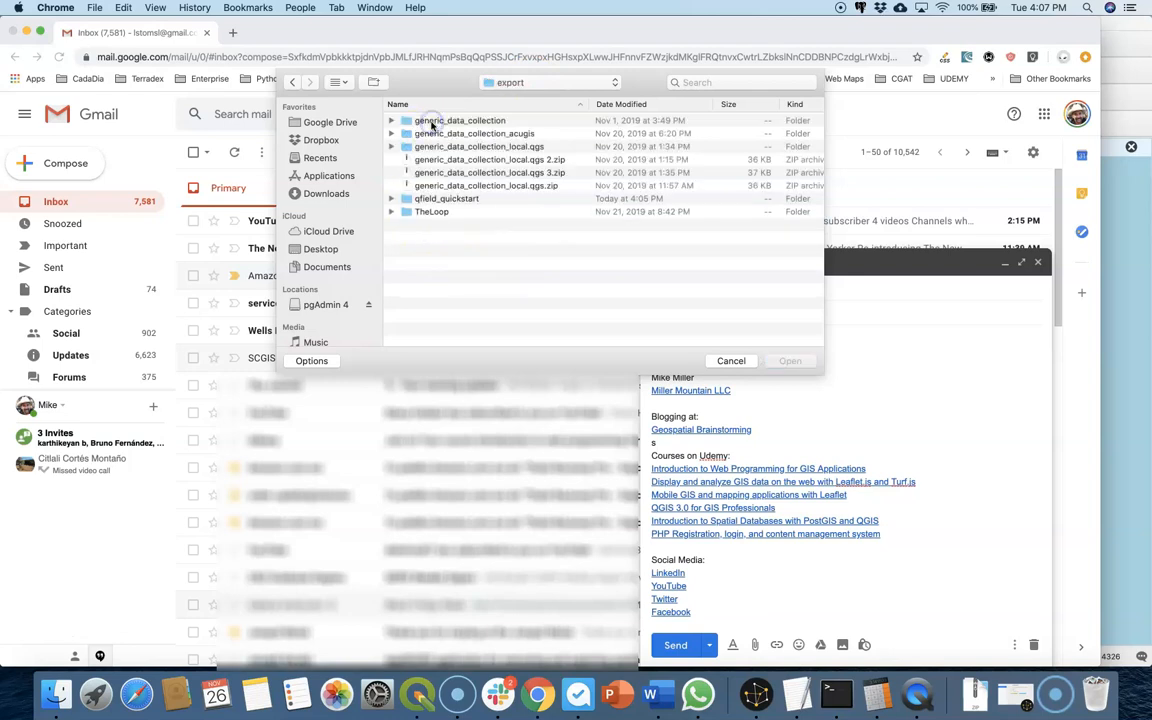
left_click(391, 199)
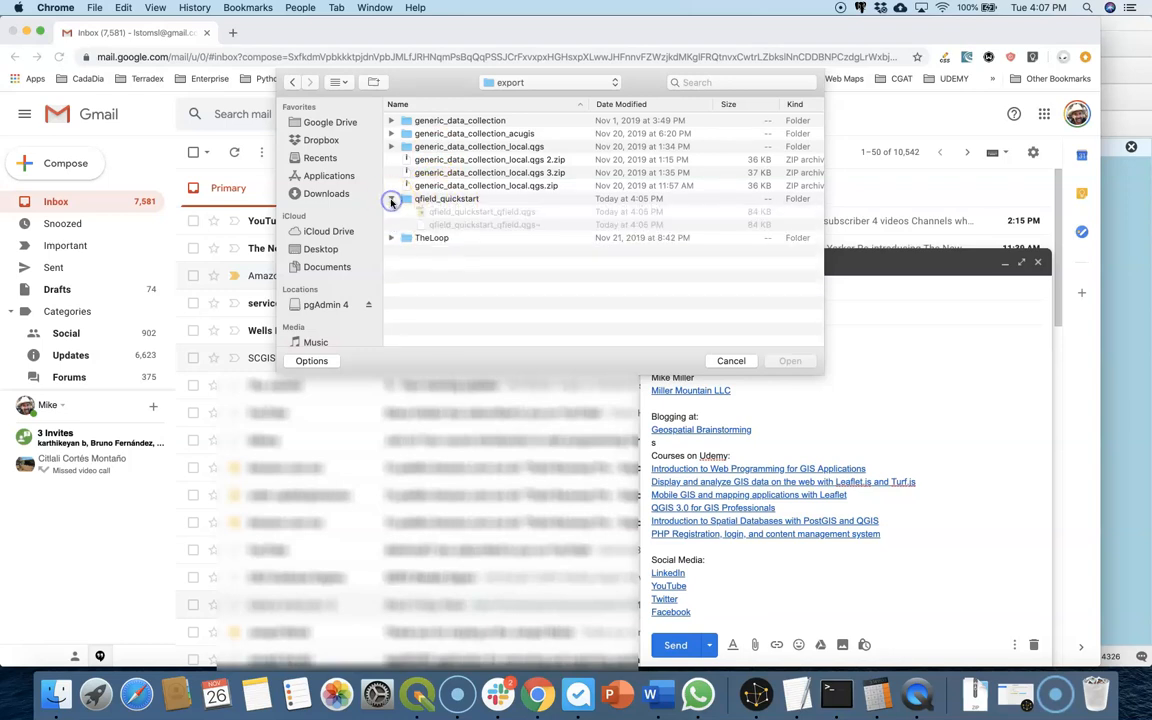
left_click(468, 213)
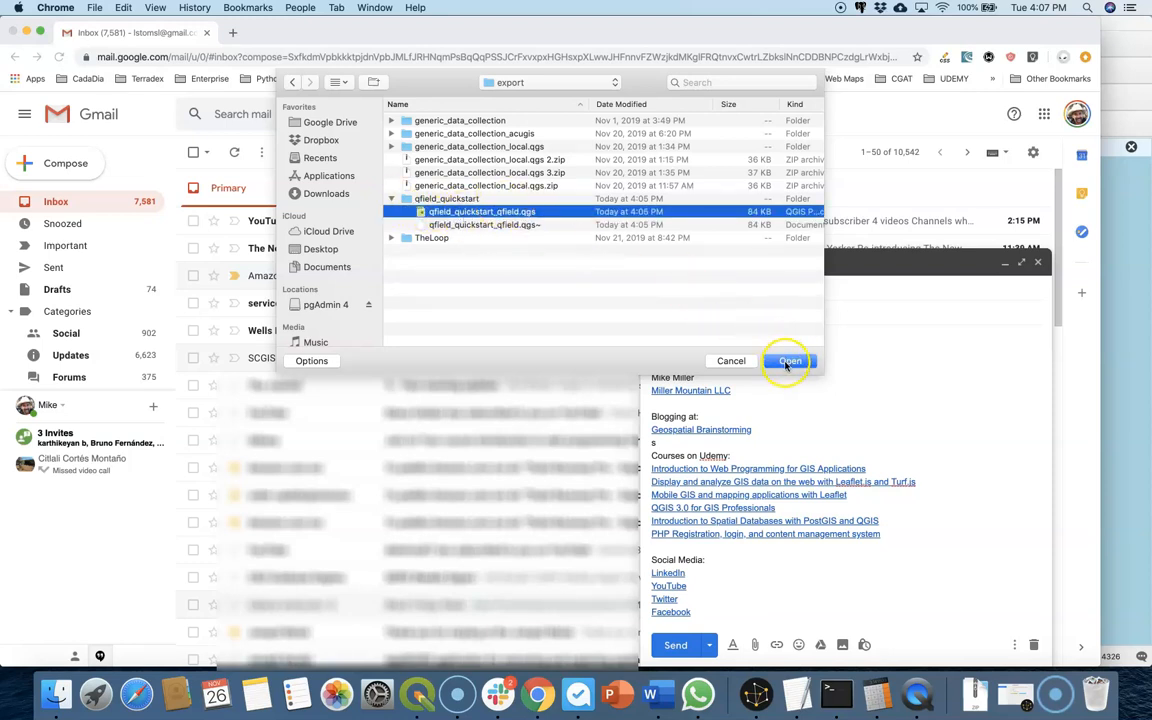
left_click(788, 362)
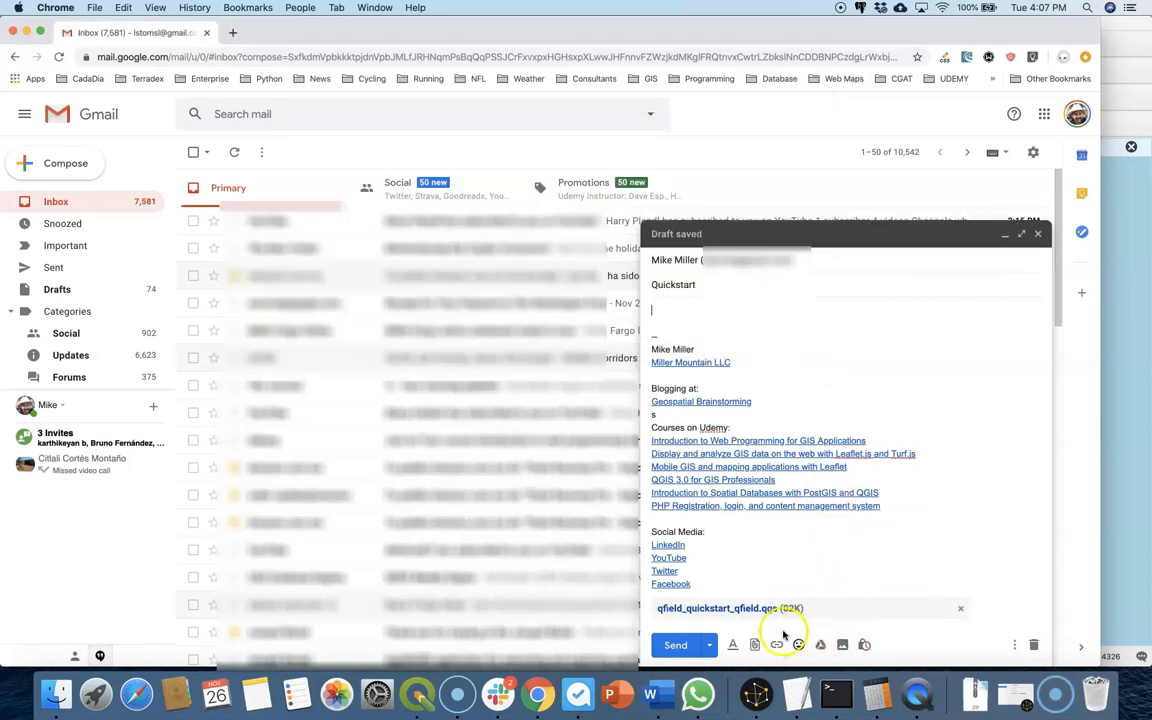
left_click(677, 646)
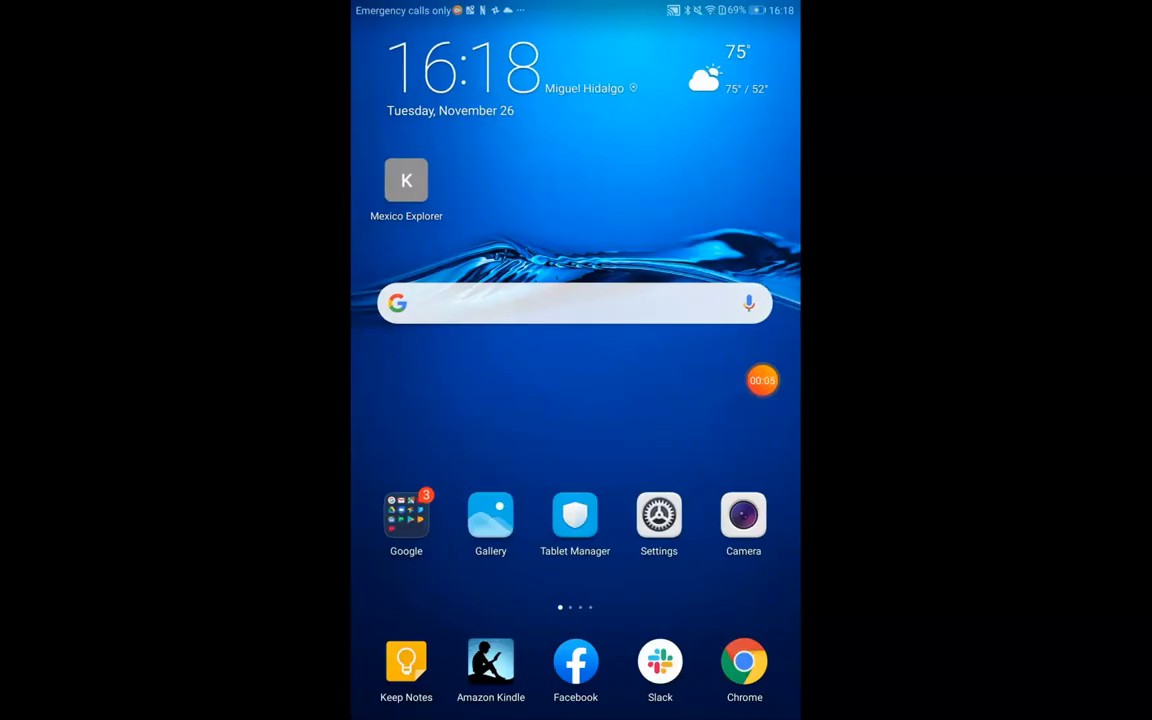
Step: Switch to the Android tablet and open Gmail from the Google app folder
left_click(406, 515)
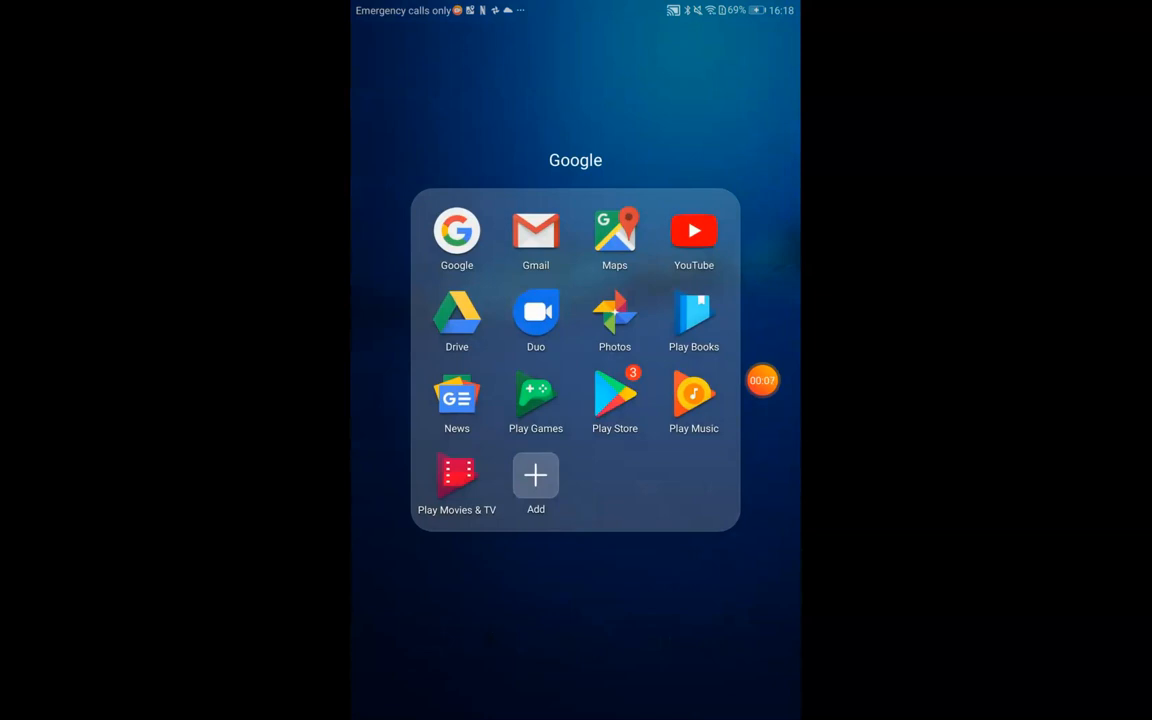
left_click(536, 232)
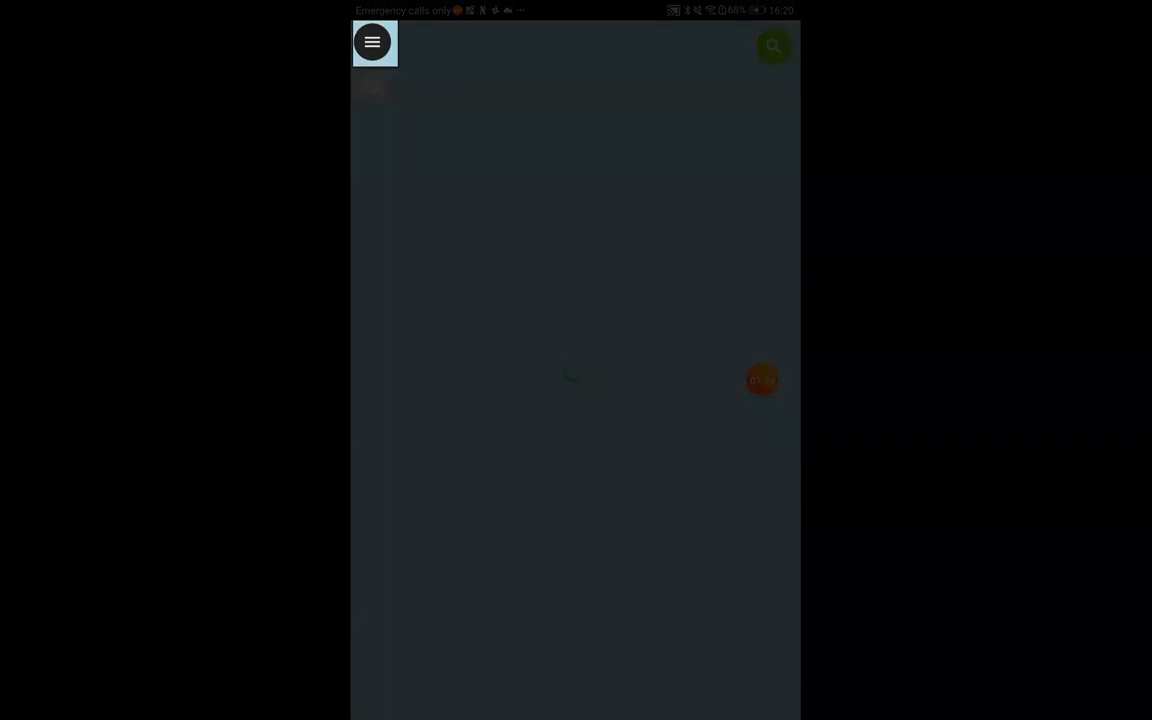
Step: In QField, open the project qfield_quickstart_qfield.qgs from the Download folder of the internal storage
left_click(372, 42)
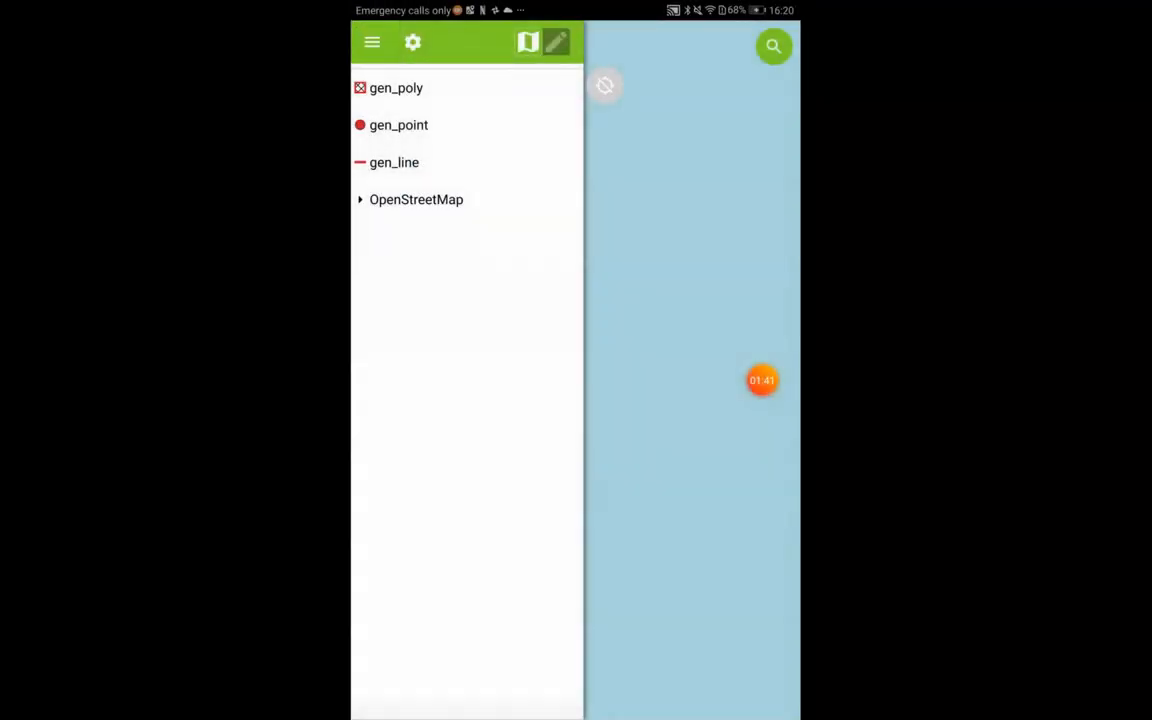
left_click(372, 42)
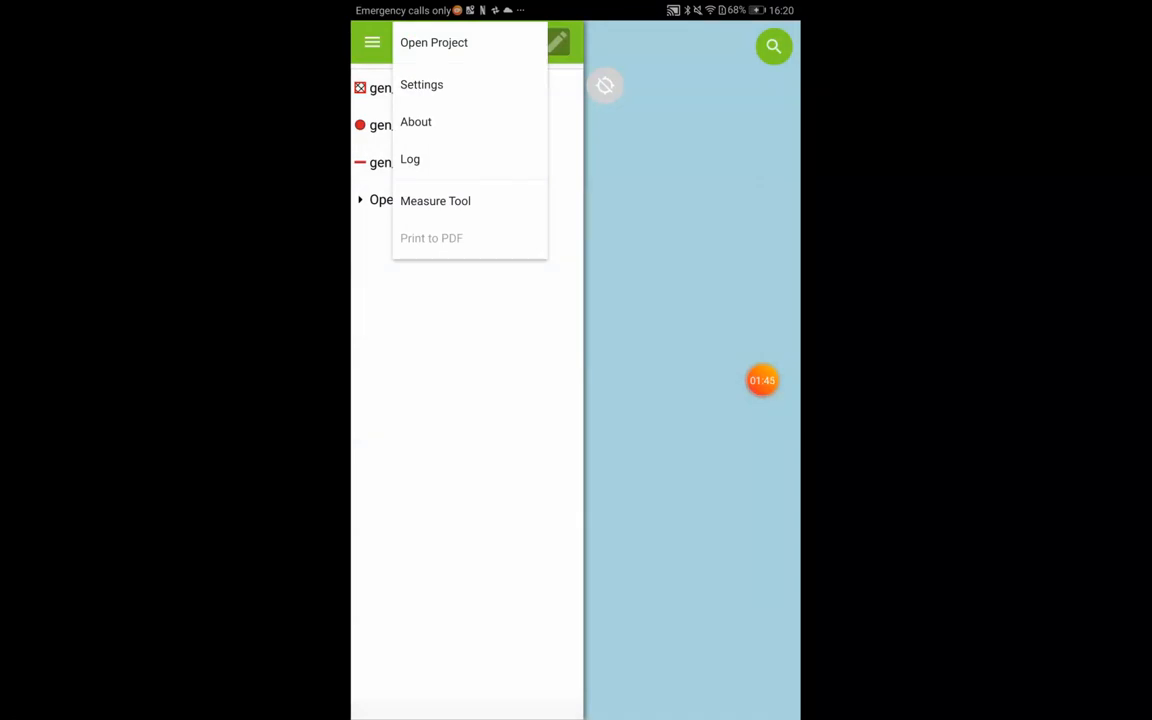
left_click(434, 42)
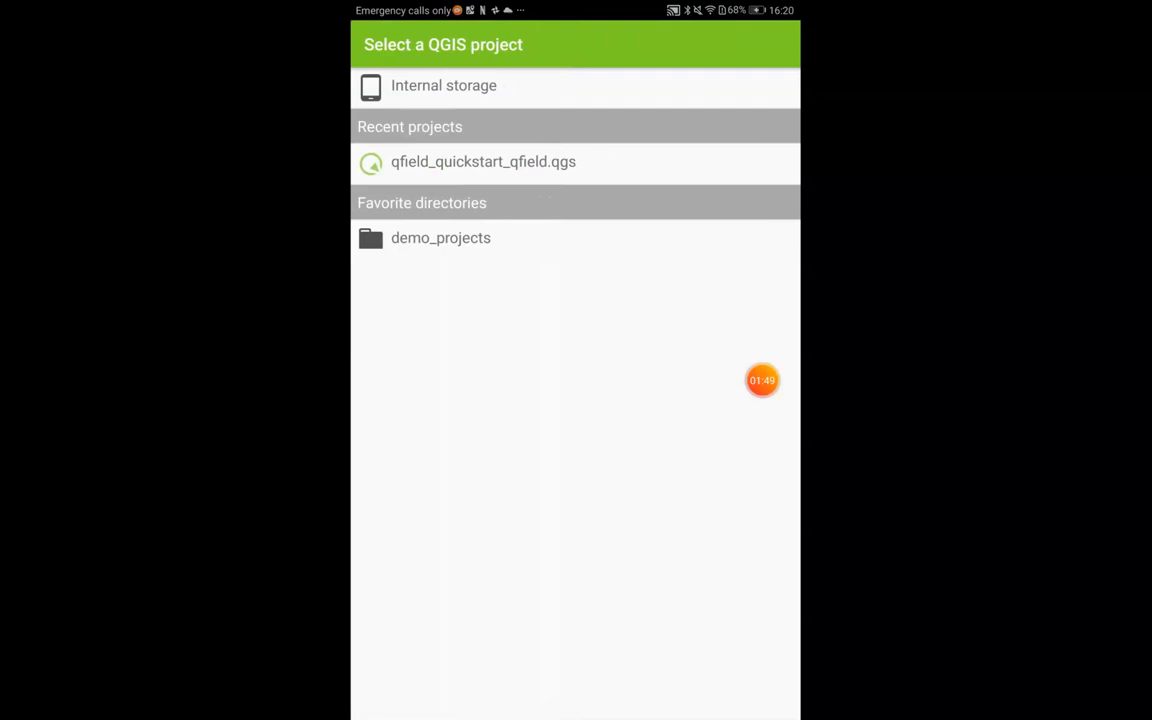
left_click(440, 85)
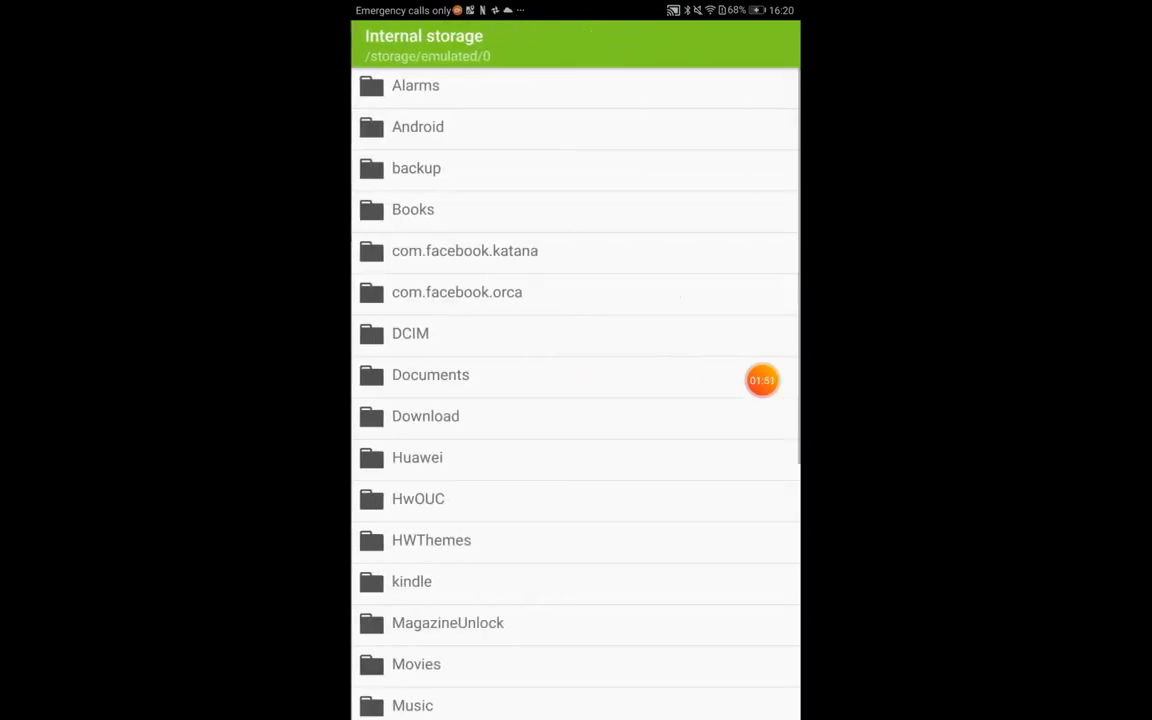
left_click(424, 416)
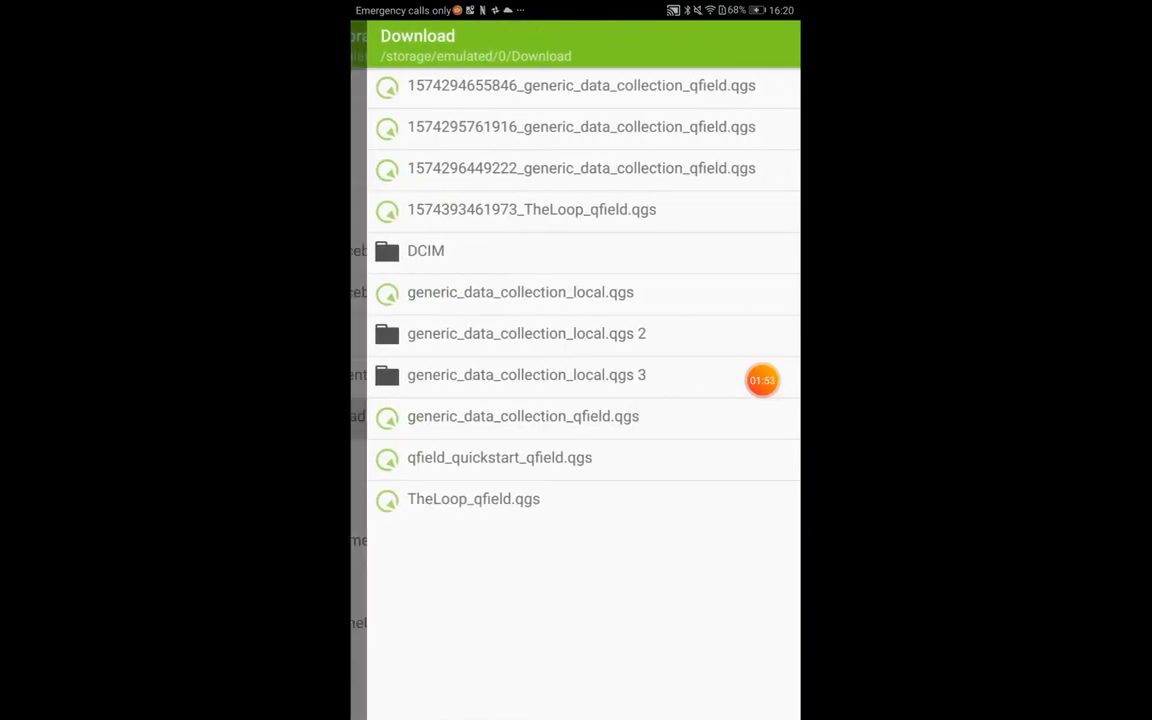
left_click(483, 457)
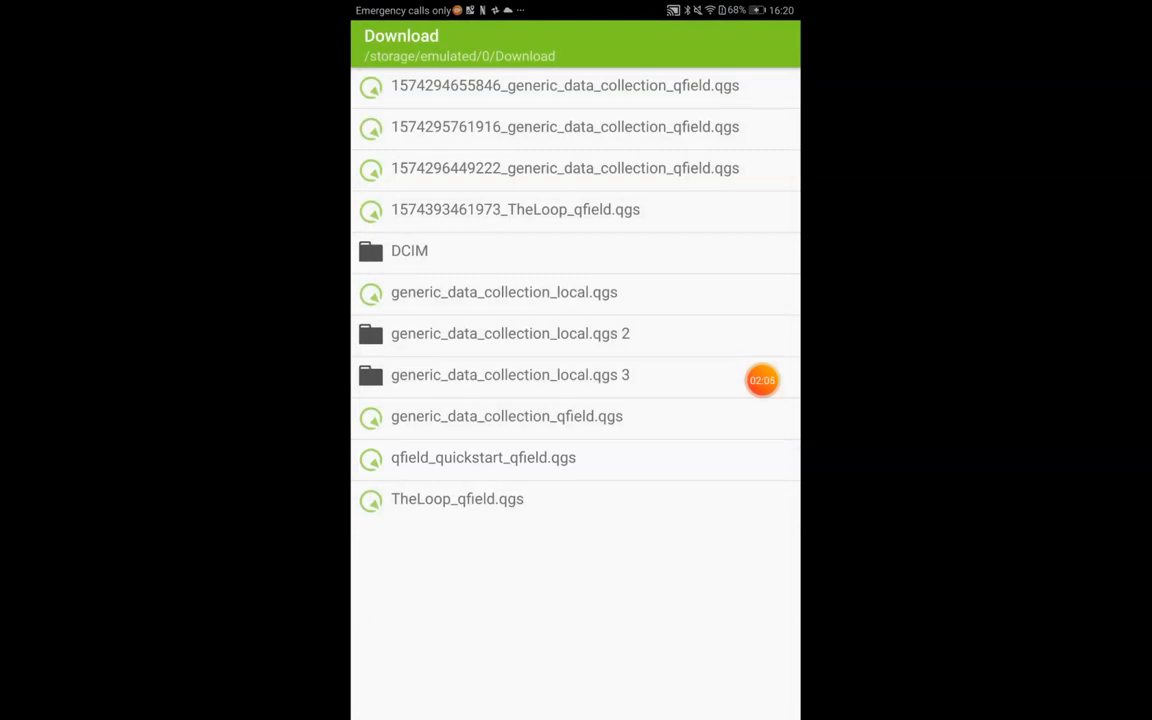
left_click(483, 457)
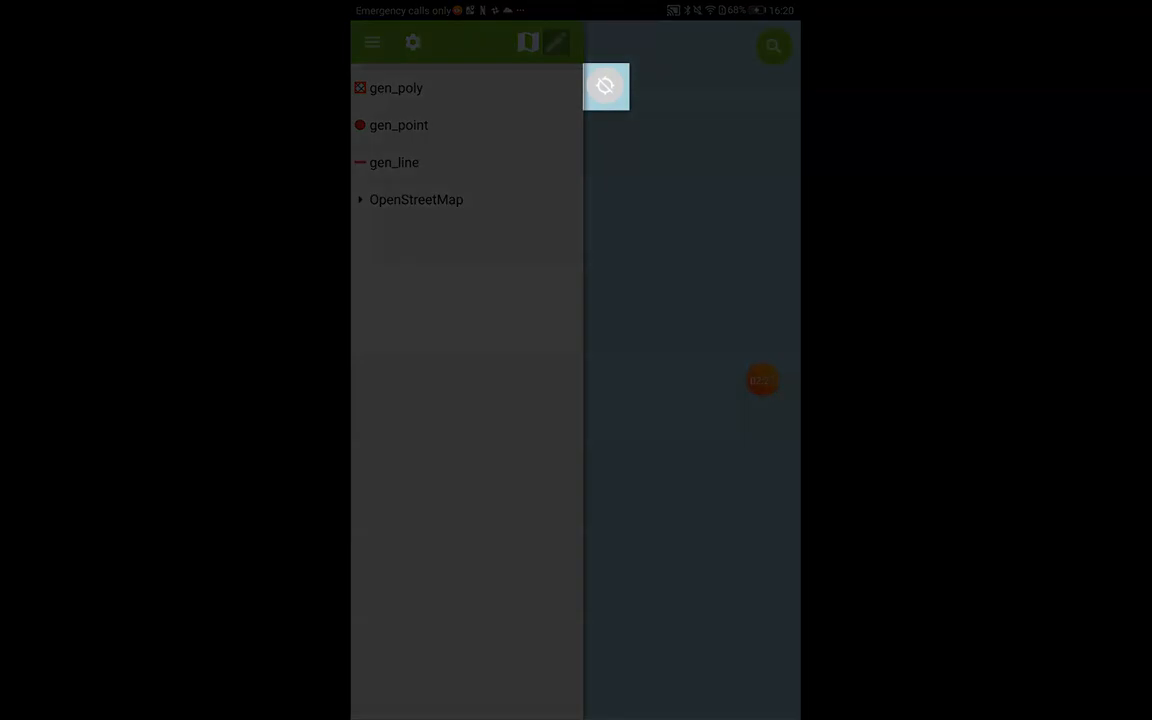
Step: Turn on GPS positioning and bring the map in to street level around the current location
left_click(605, 86)
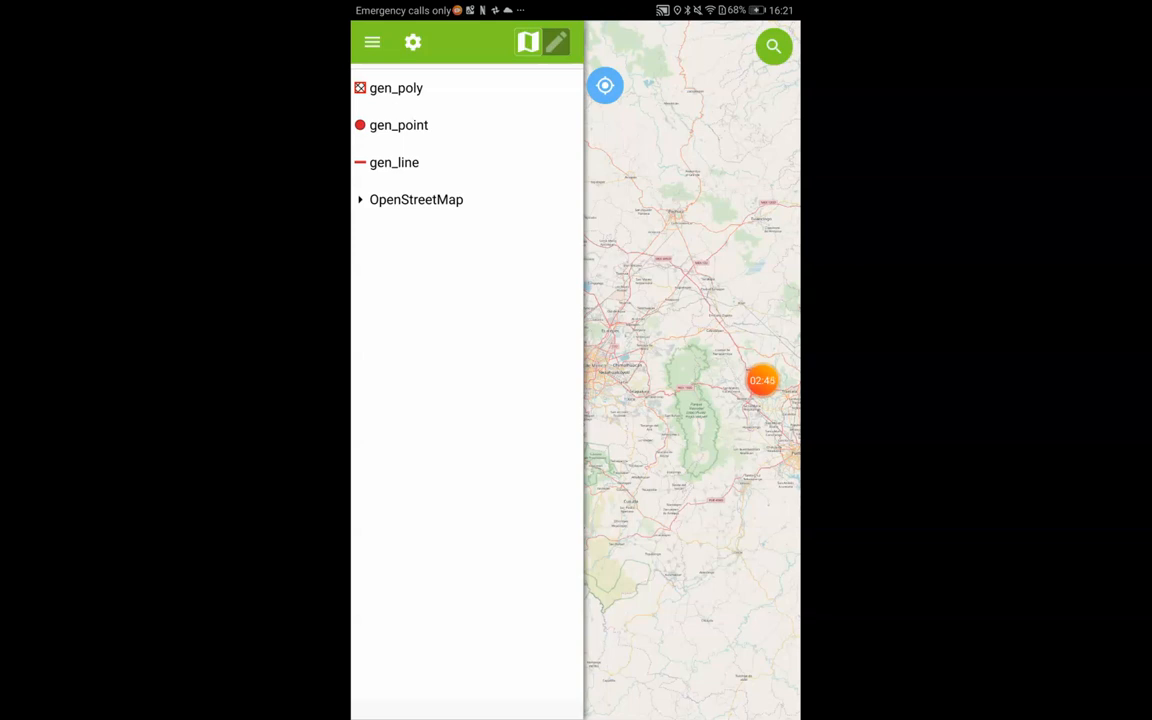
left_click(692, 370)
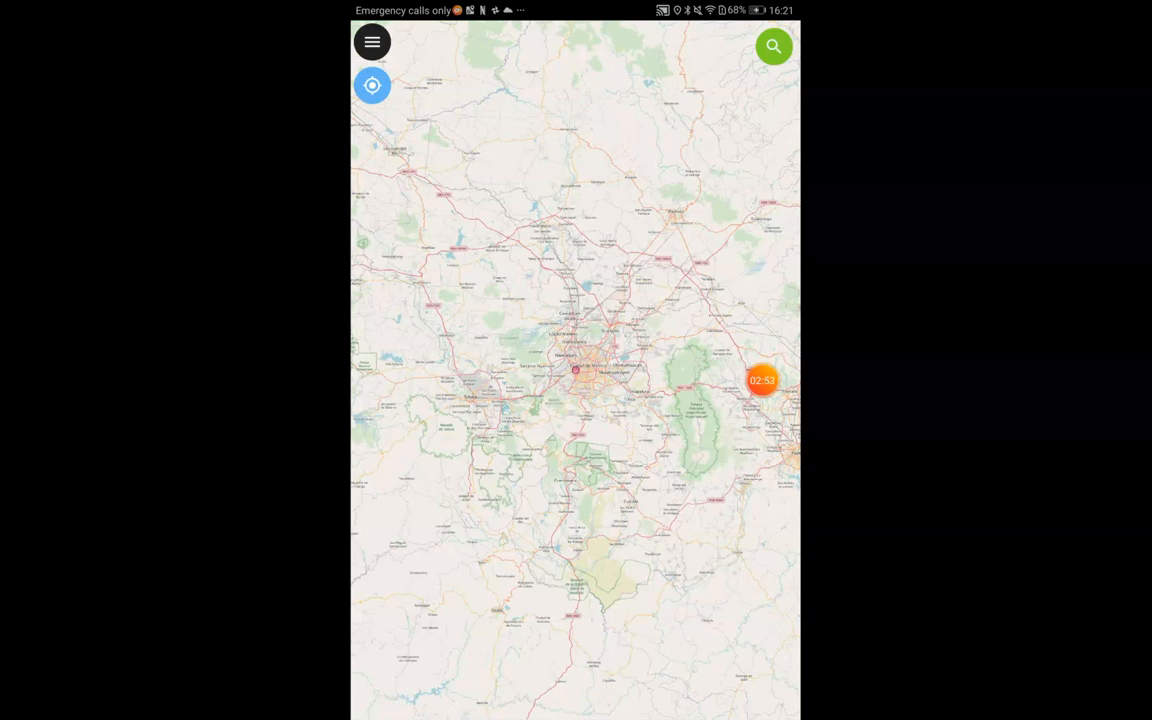
scroll(590, 390, "up", 3)
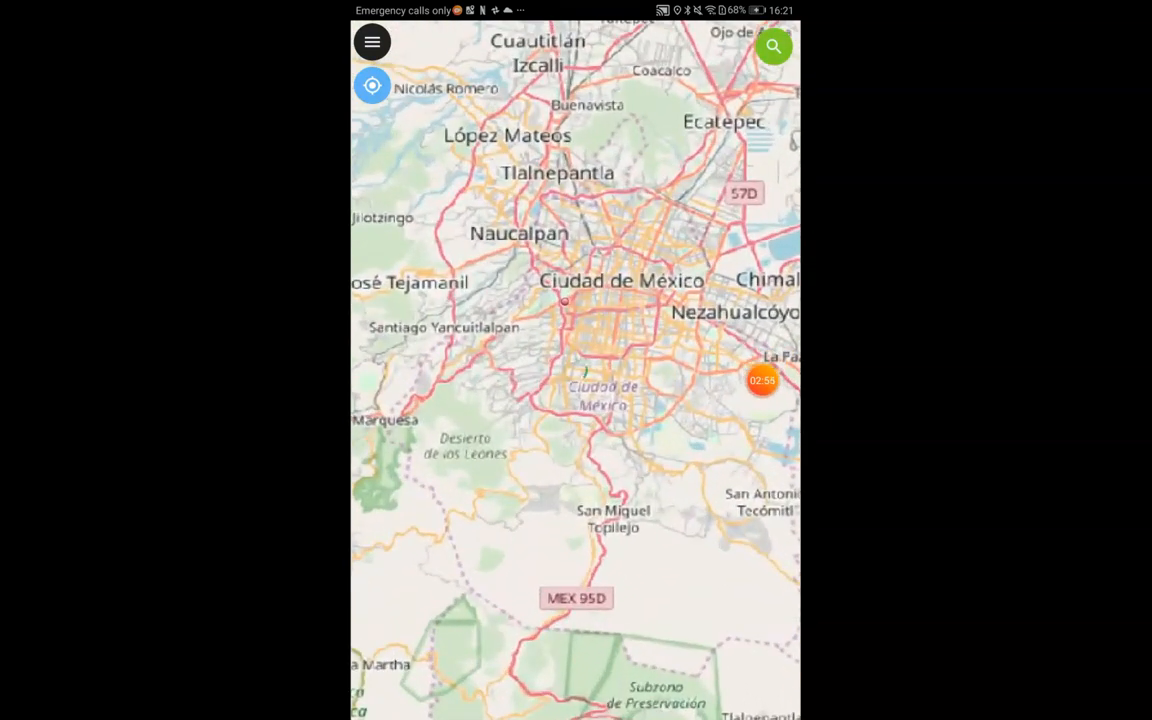
scroll(572, 325, "up", 1)
scroll(575, 370, "up", 4)
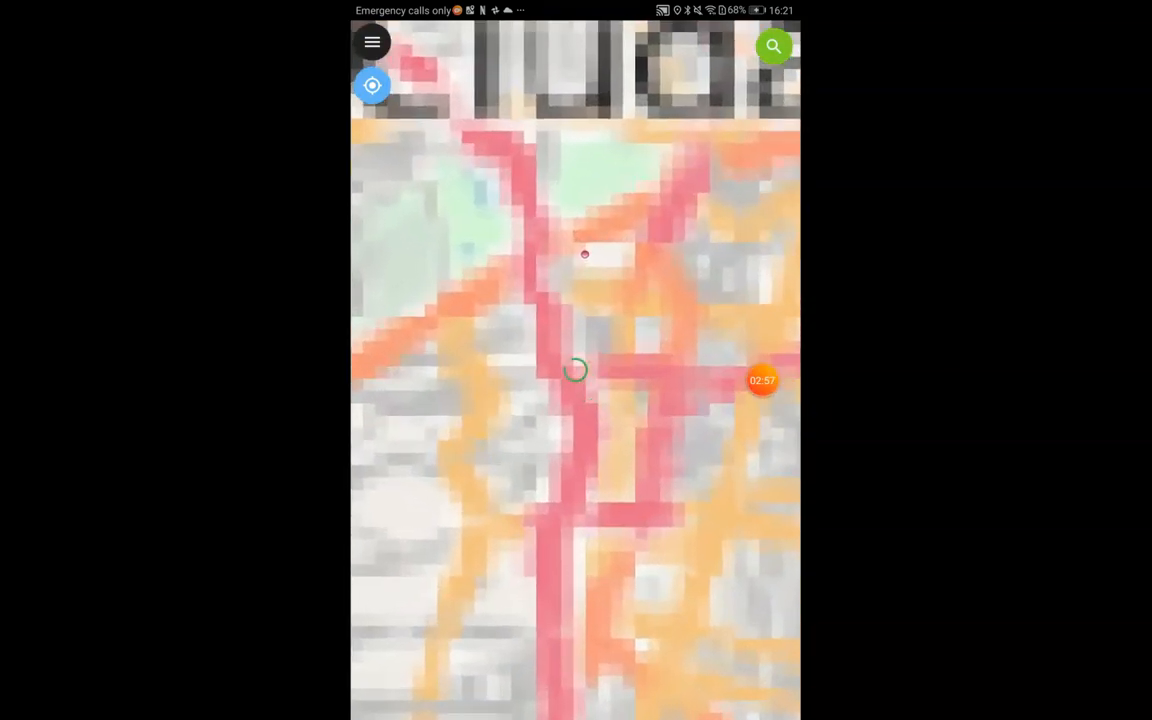
scroll(573, 370, "up", 4)
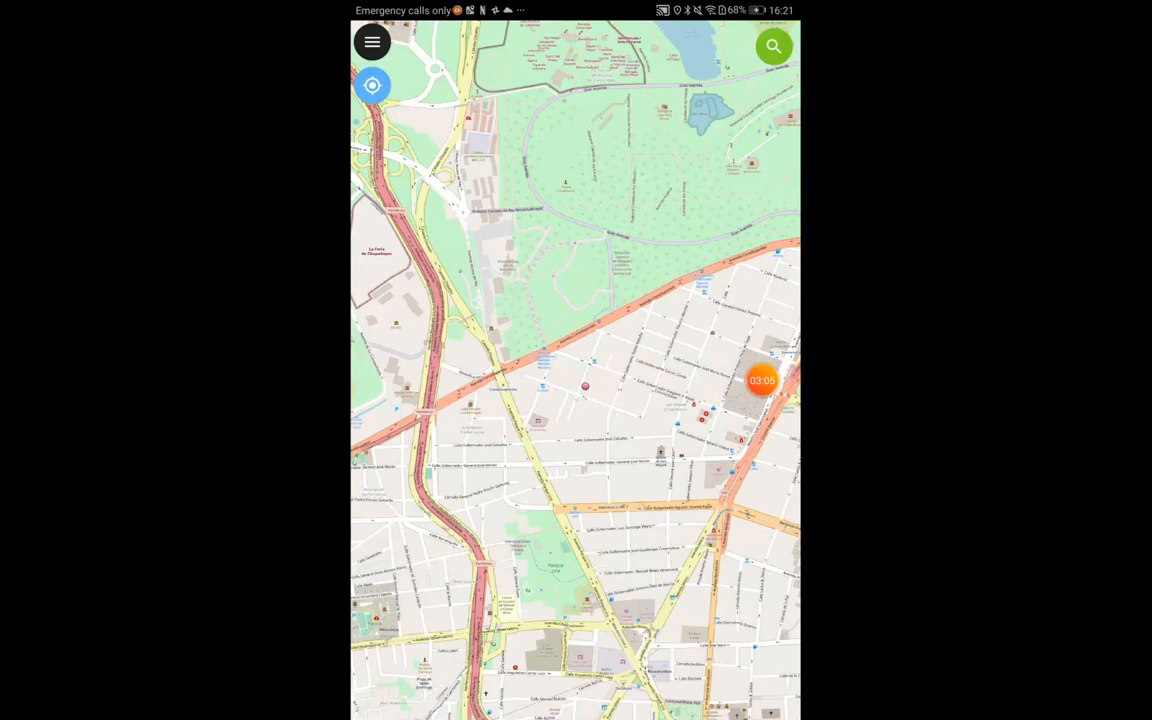
scroll(575, 372, "up", 3)
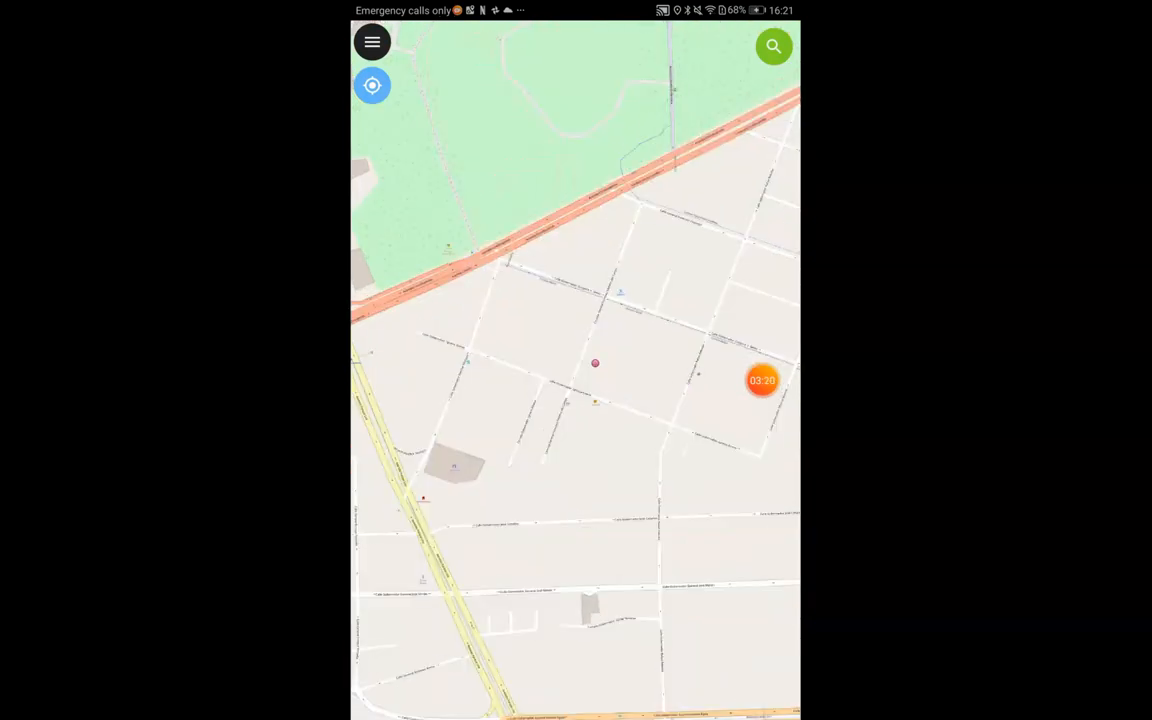
left_click(762, 380)
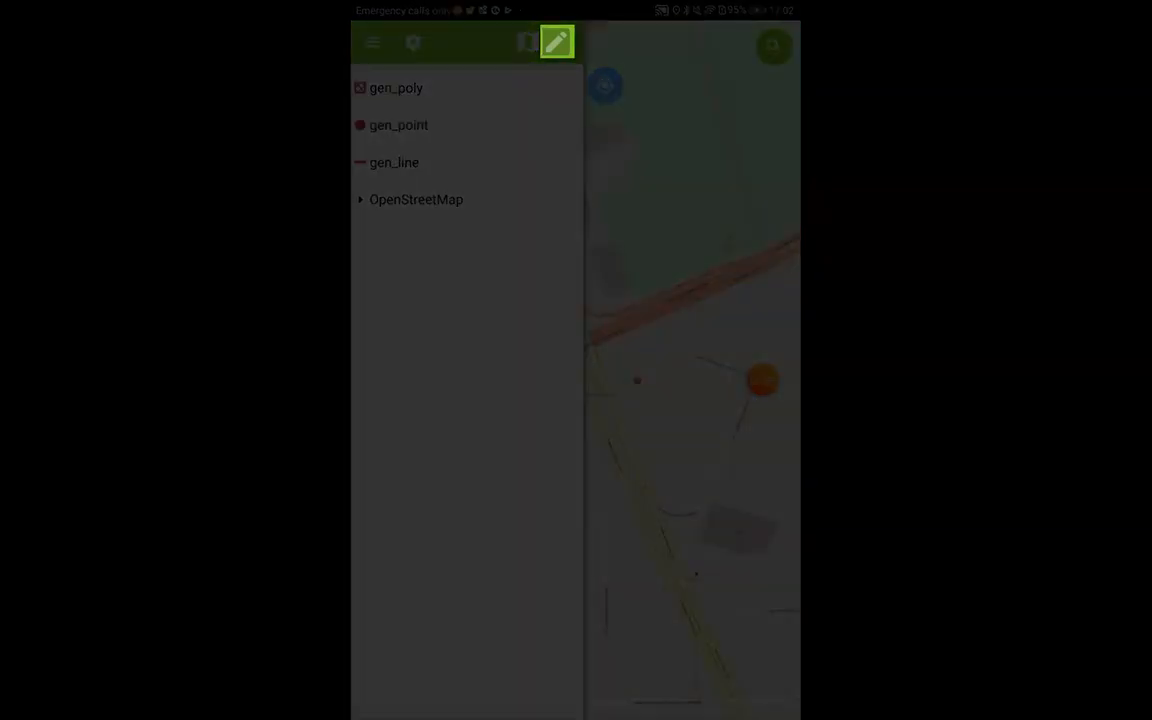
Step: In edit mode, add a gen_point feature at about -99.192 / 19.414, beside the park, and label it Los Pinos
left_click(557, 41)
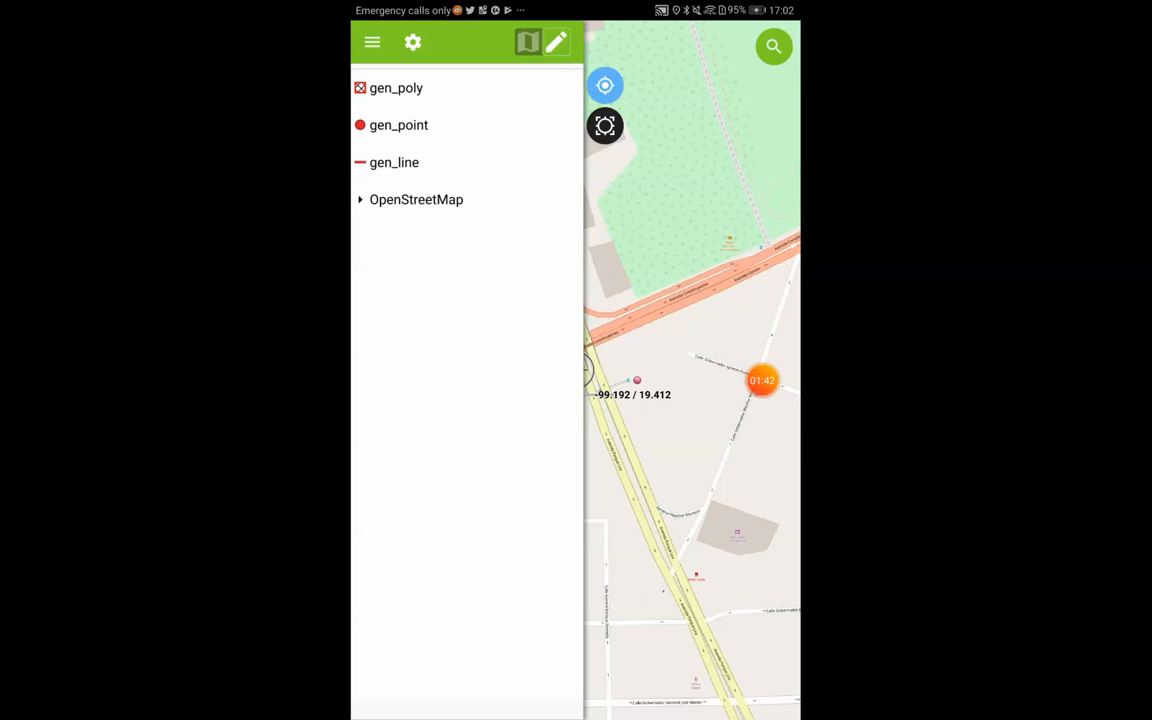
left_click(399, 125)
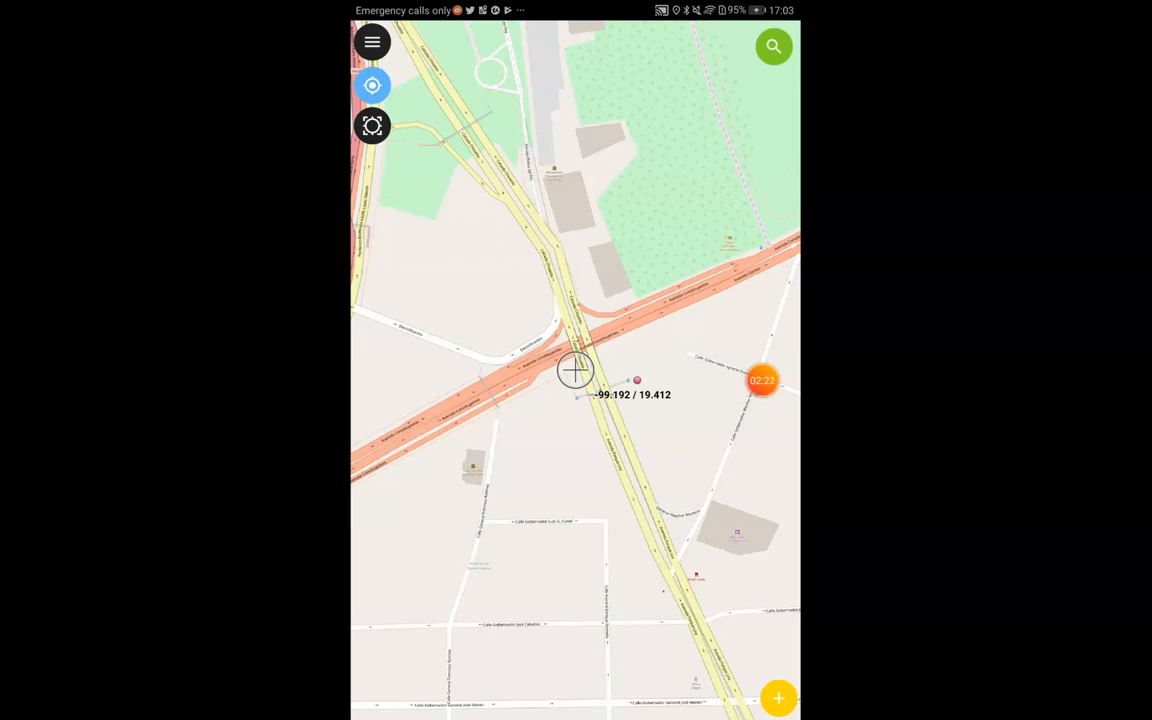
left_click_drag(576, 450, 604, 479)
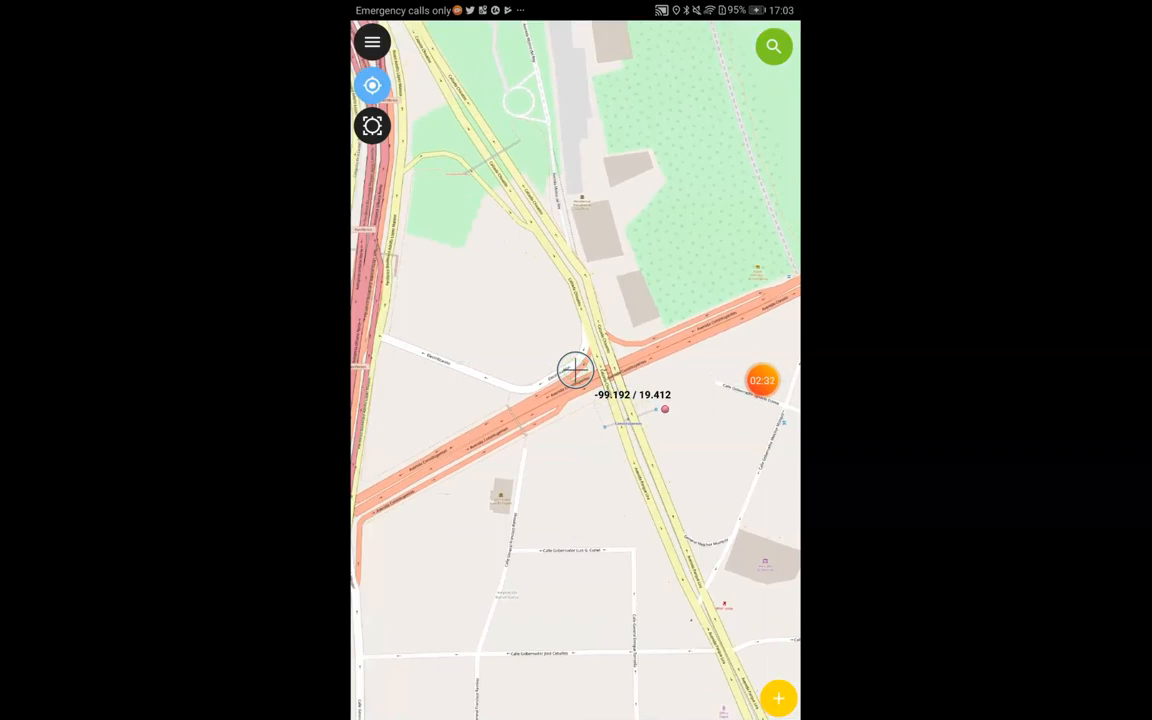
left_click_drag(576, 400, 571, 573)
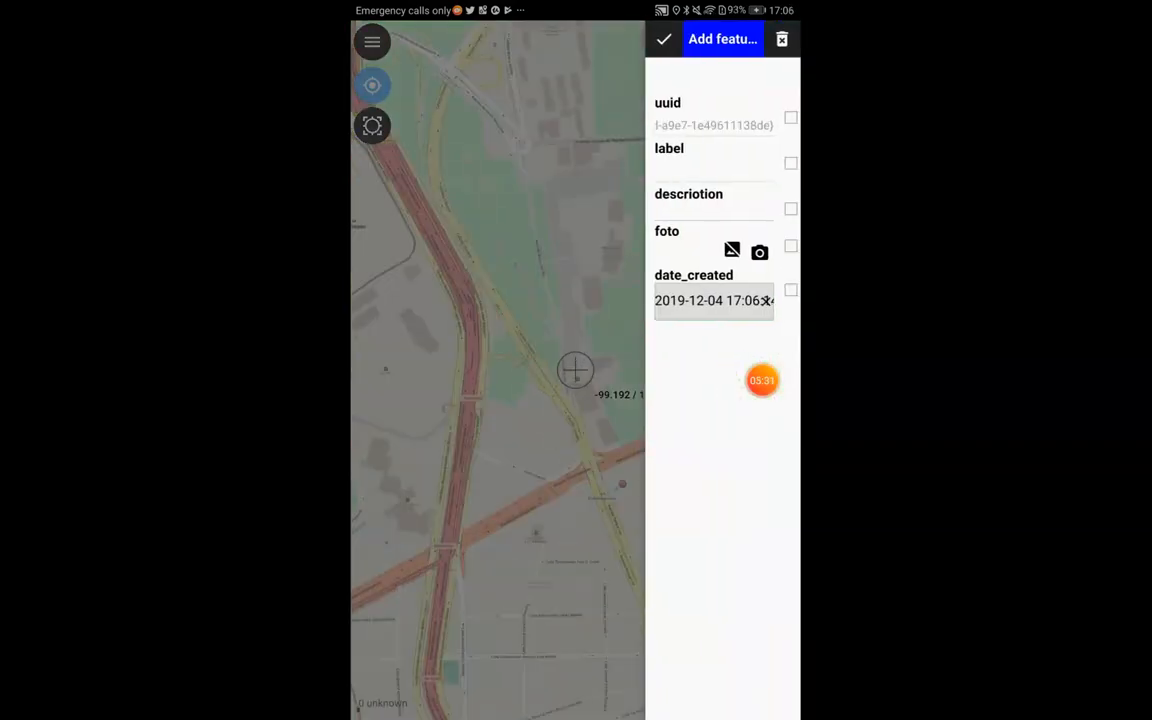
left_click(713, 169)
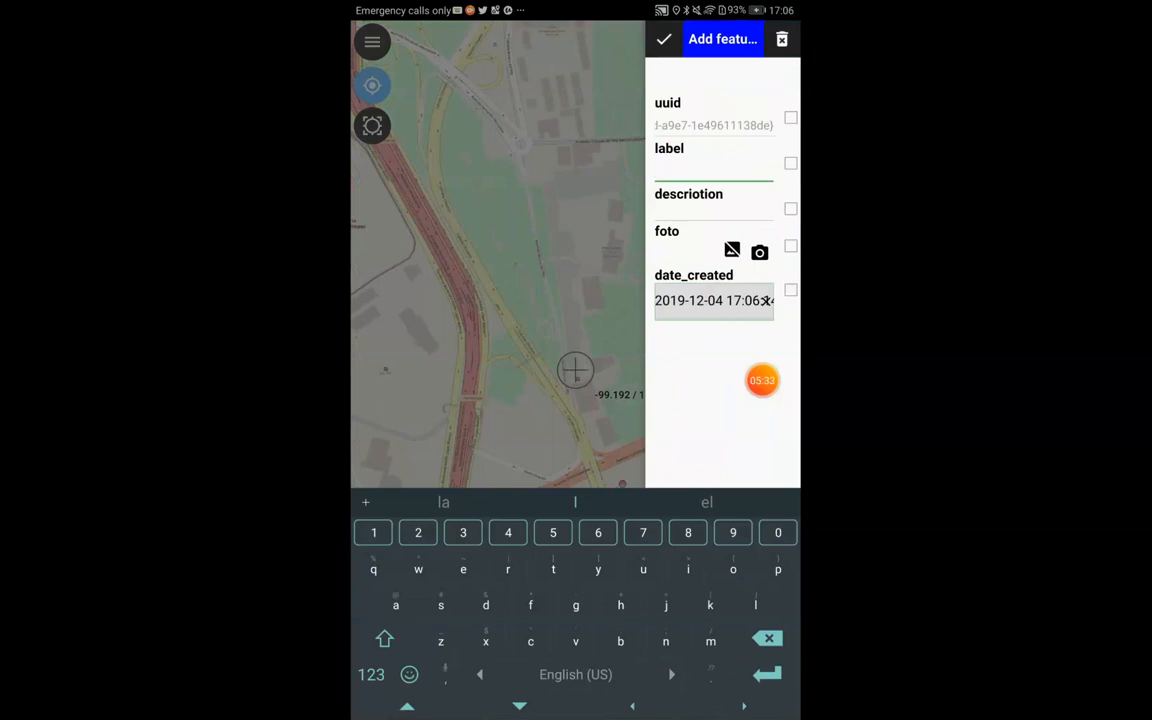
type("Los Pinos")
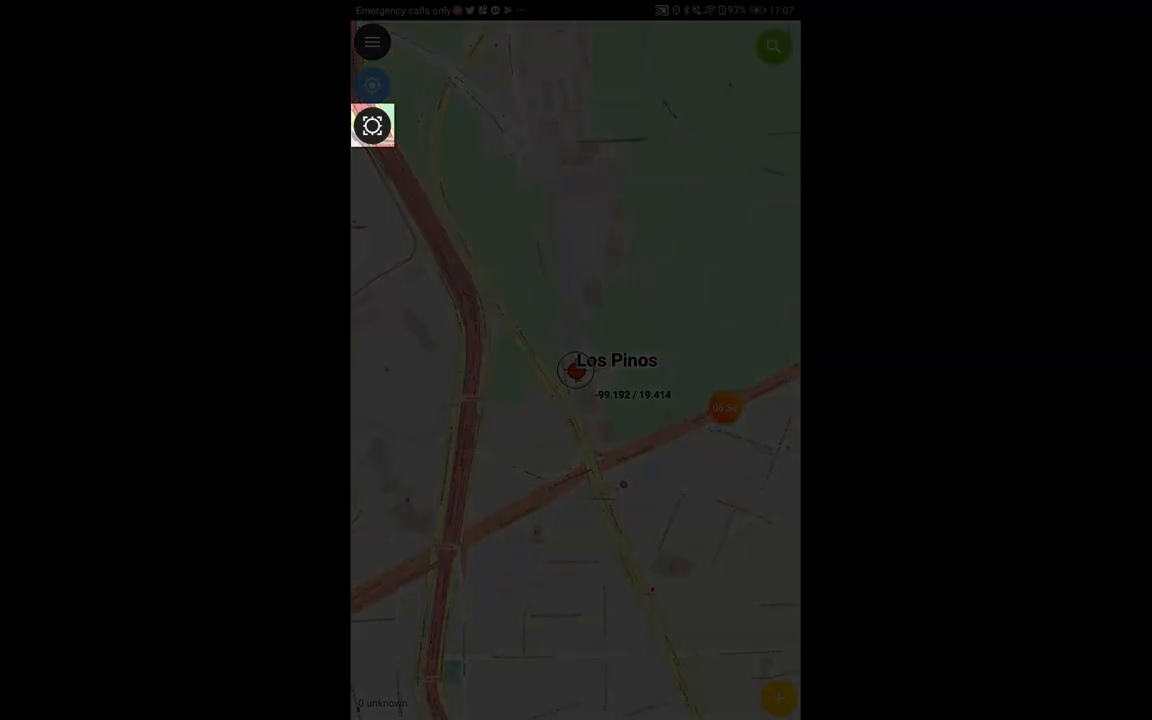
Step: Lock the coordinate cursor to the current GPS position and test the lock by shifting the map
left_click(372, 126)
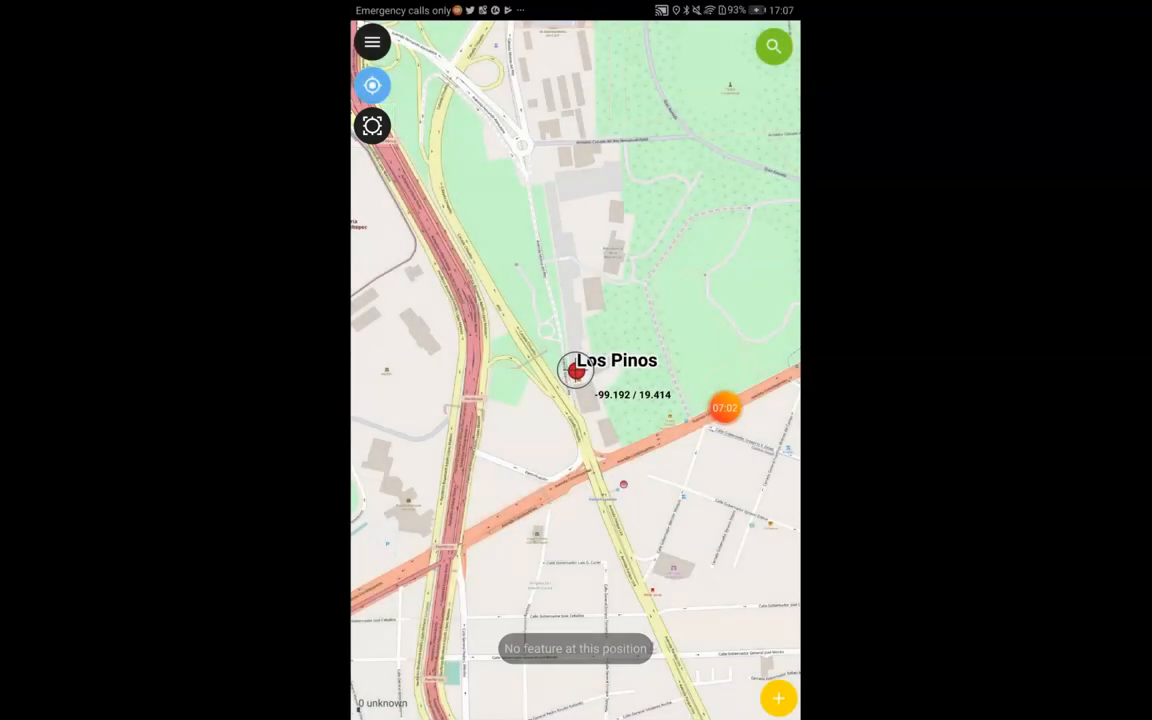
left_click_drag(575, 370, 623, 484)
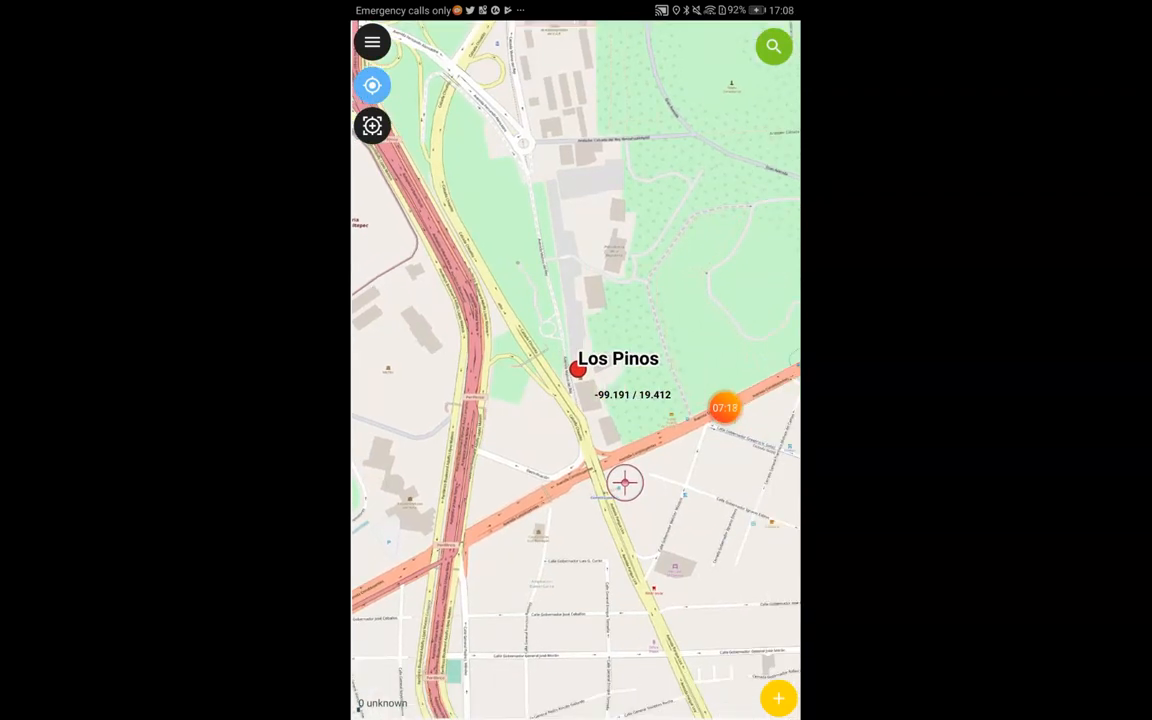
left_click(581, 371)
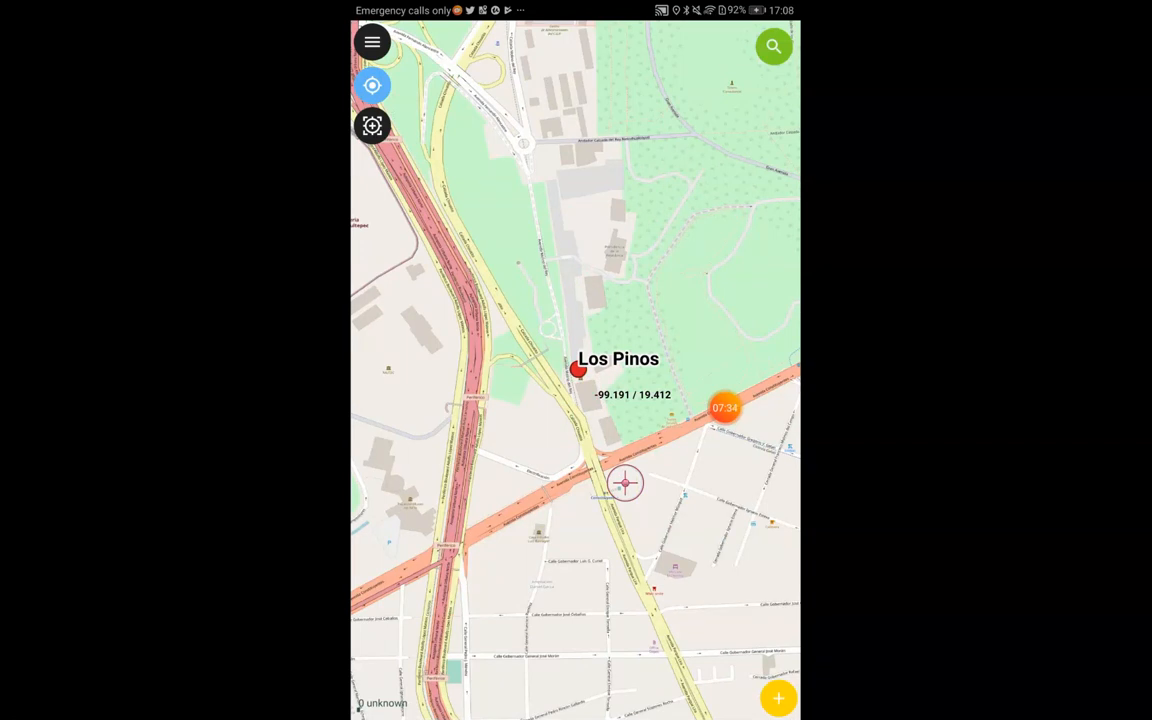
left_click_drag(620, 480, 550, 290)
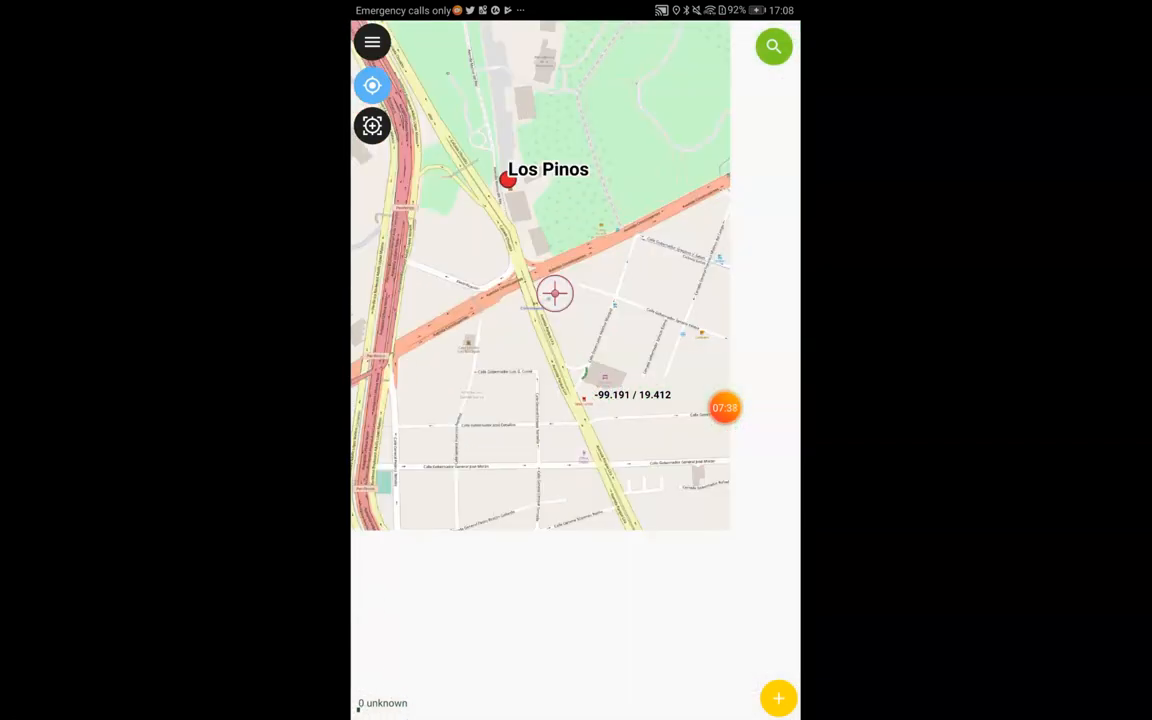
Step: Add a point feature at the locked GPS position, about -99.191 / 19.412, and label it Metro Constituyentes
left_click_drag(575, 370, 605, 431)
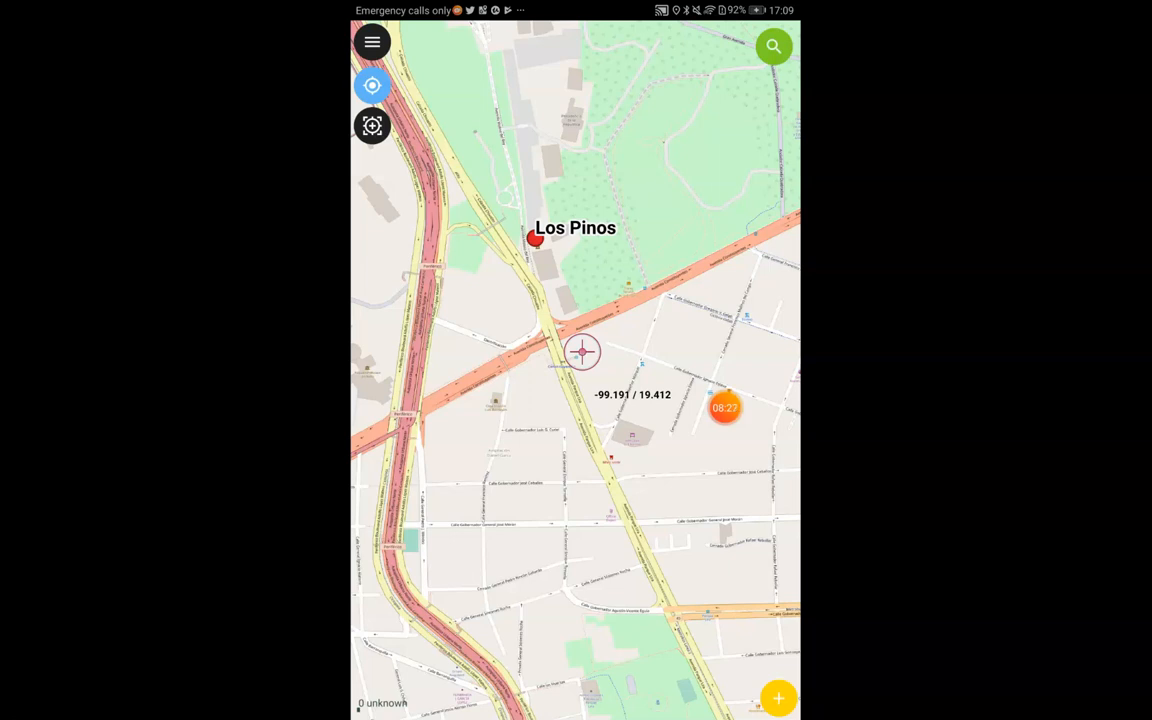
left_click(778, 698)
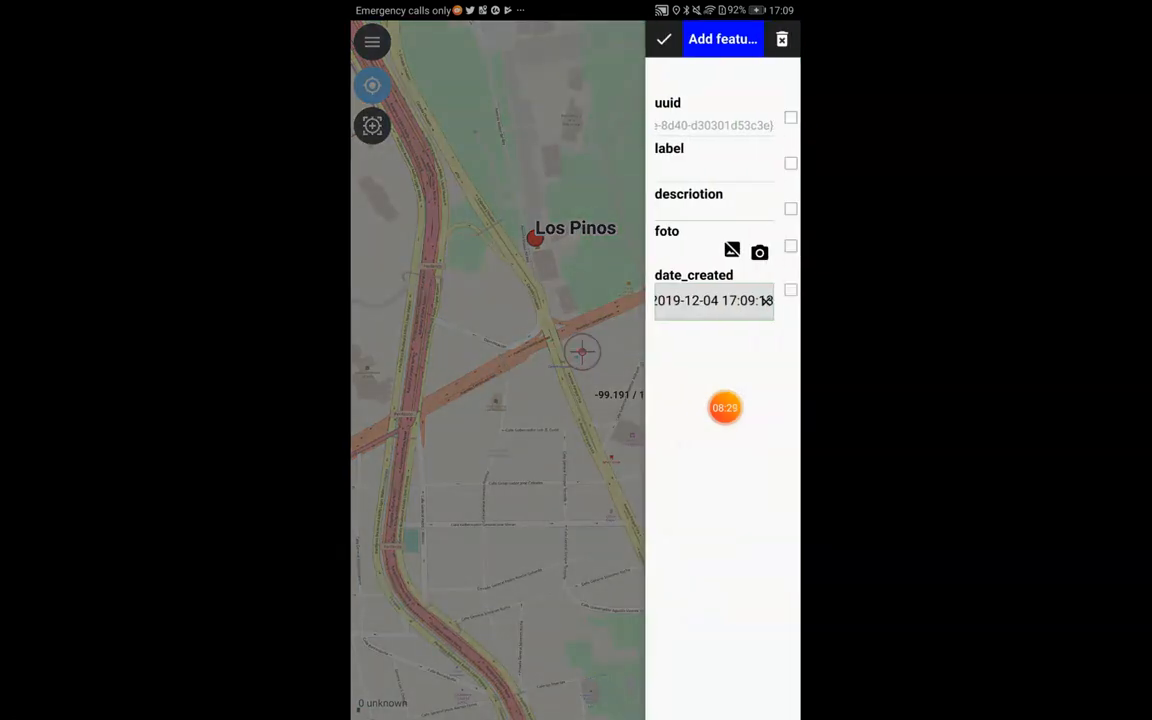
left_click(713, 170)
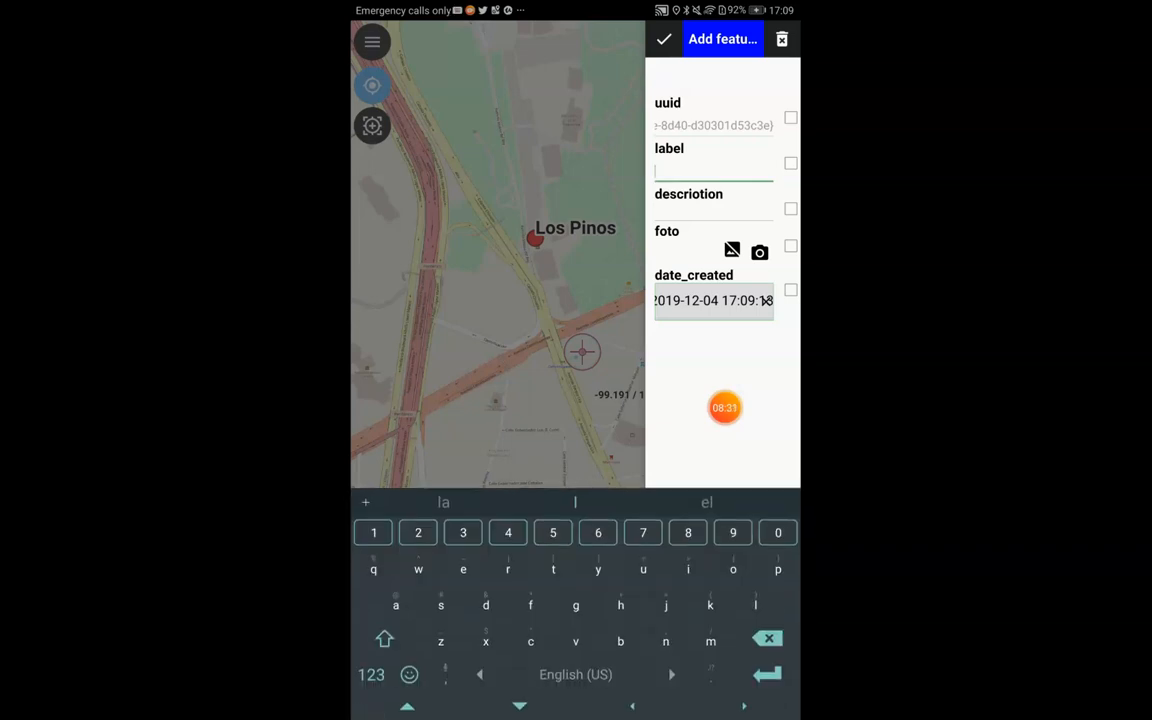
type("Me")
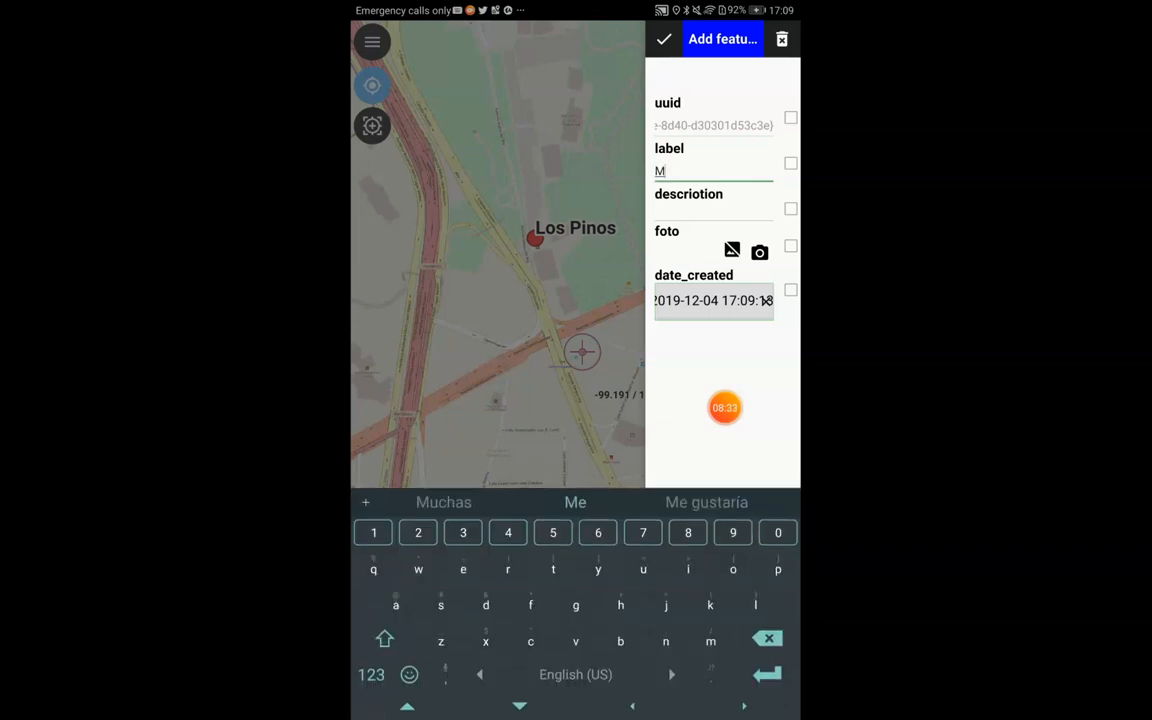
type("tro")
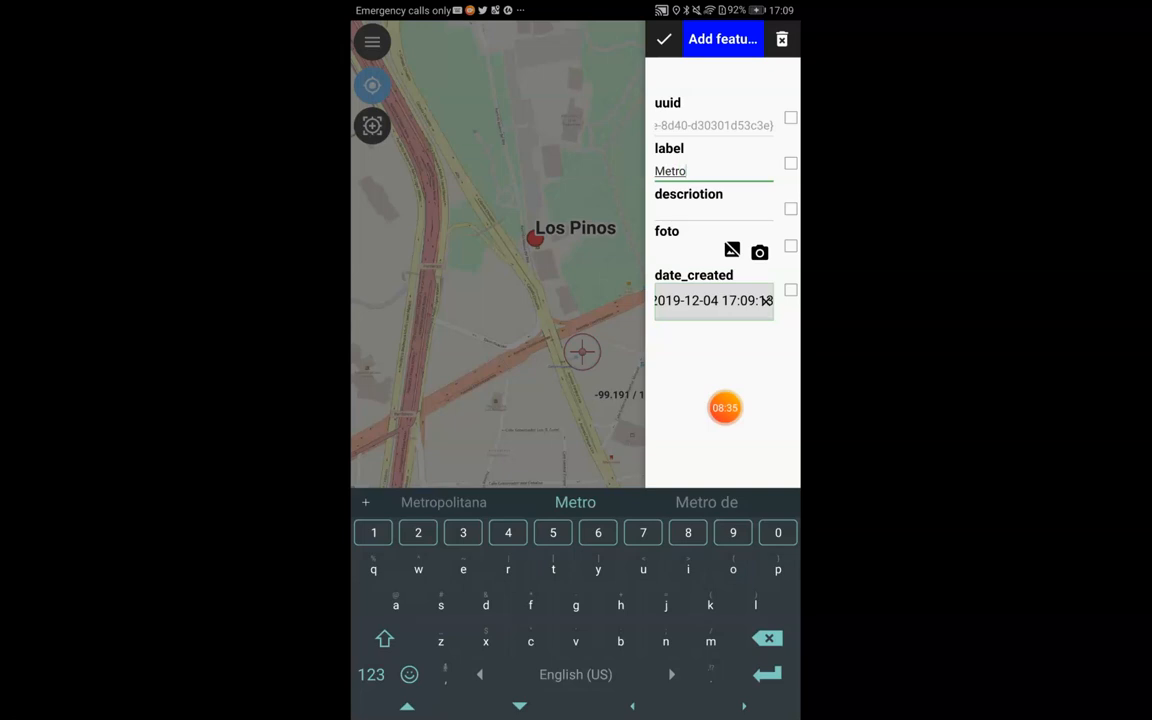
type("Co stituyentes")
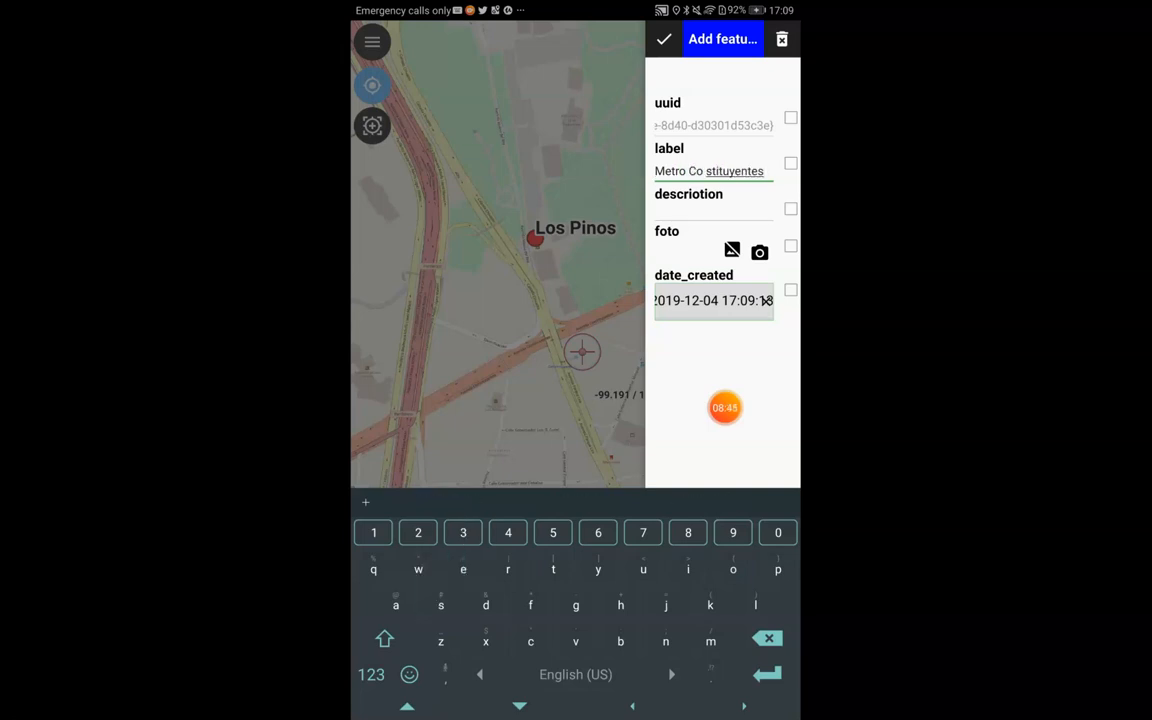
left_click(675, 171)
type("n")
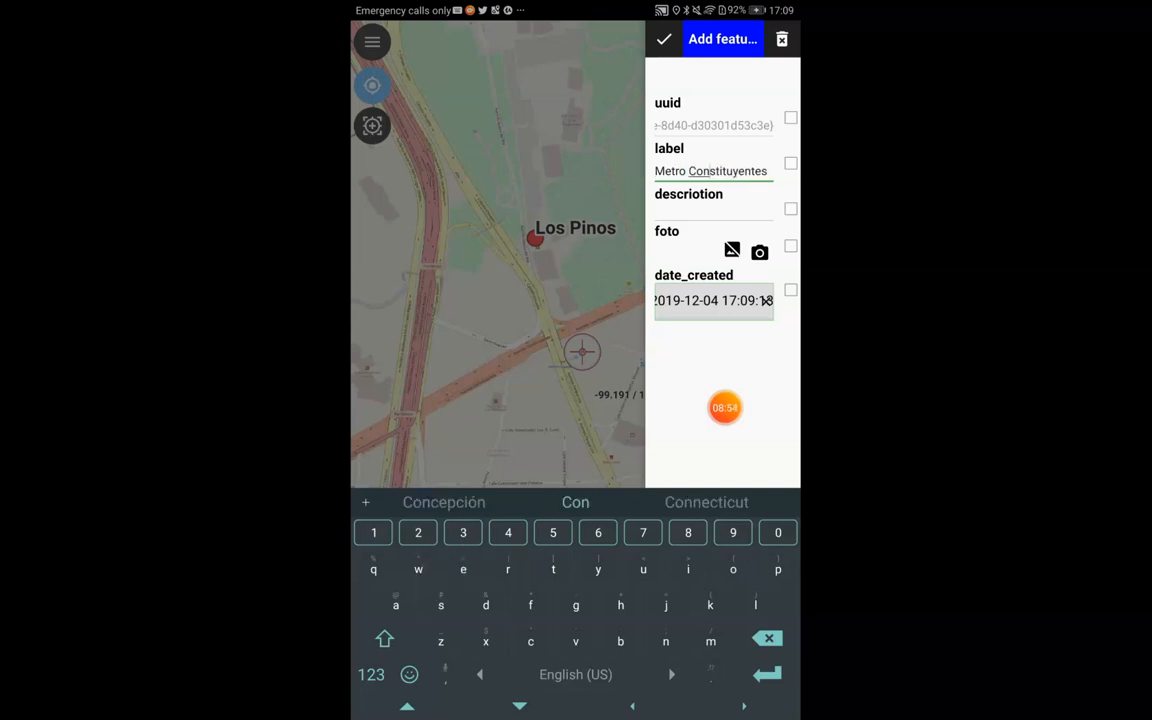
Step: Take a photo of the plaza for the new point's foto attribute and save the feature
left_click(760, 252)
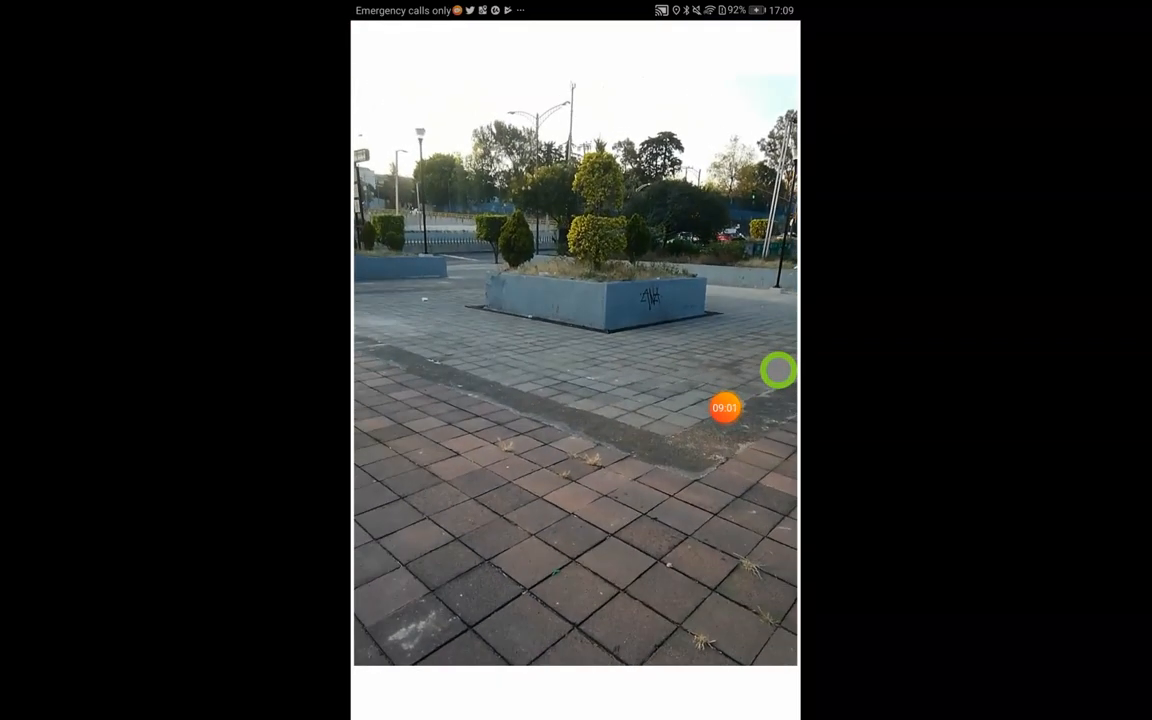
left_click(778, 370)
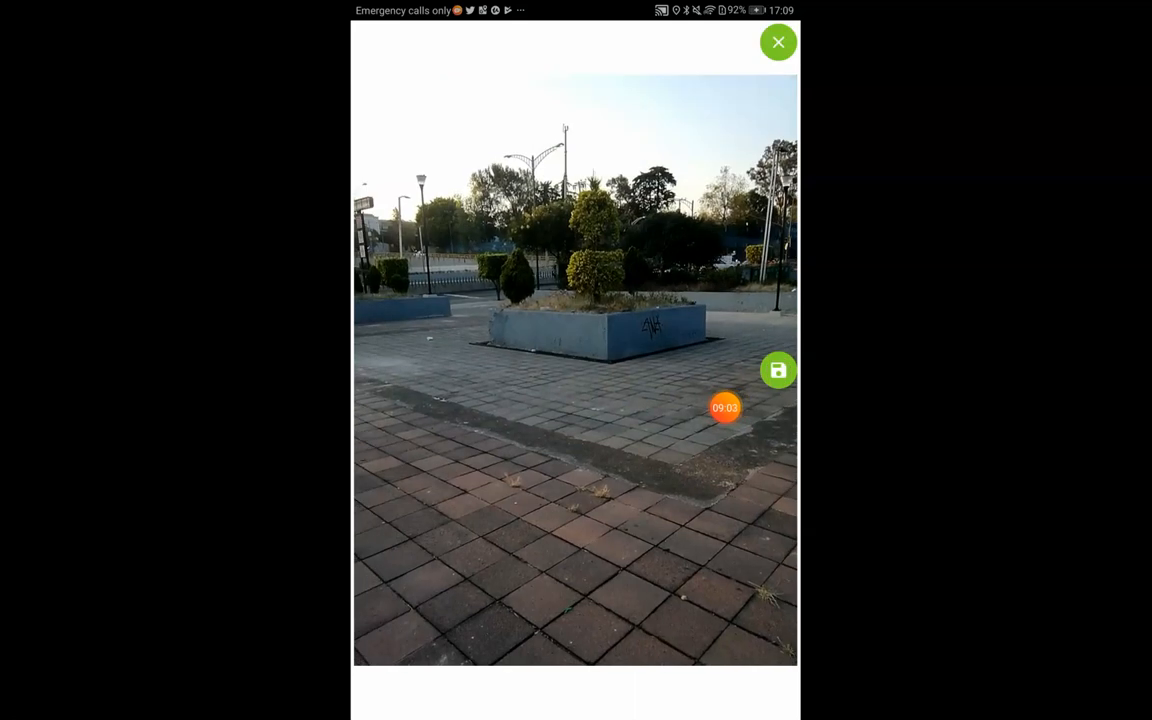
left_click(778, 370)
left_click(710, 171)
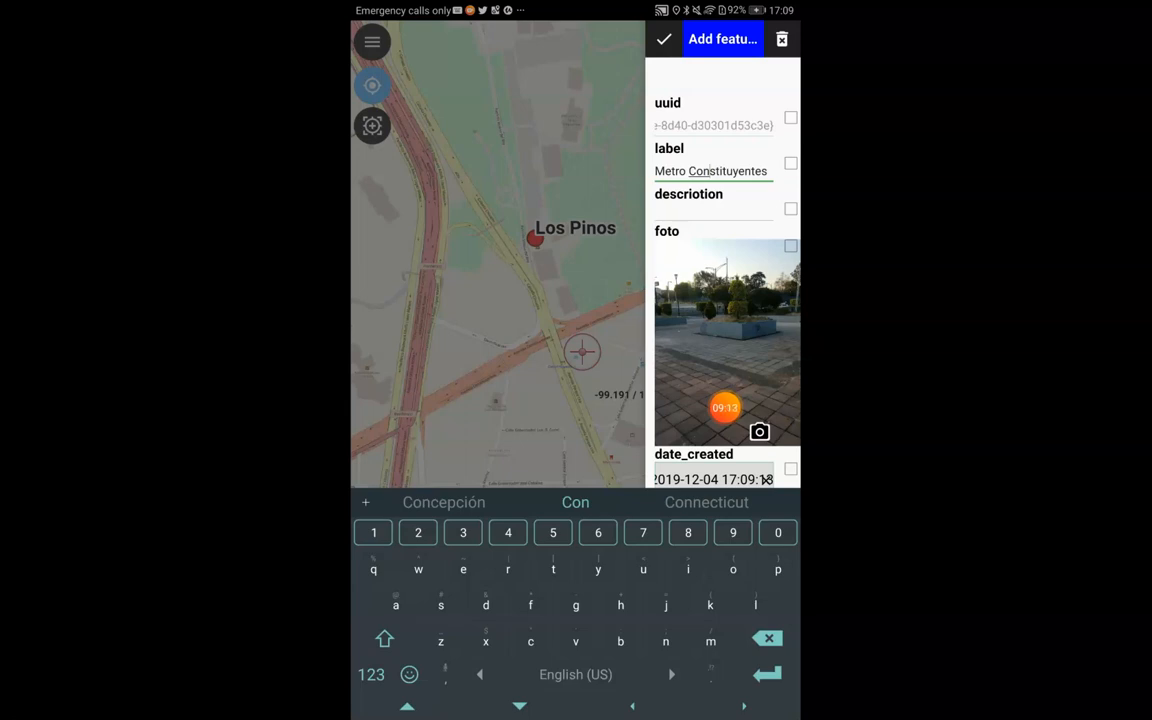
key("Escape")
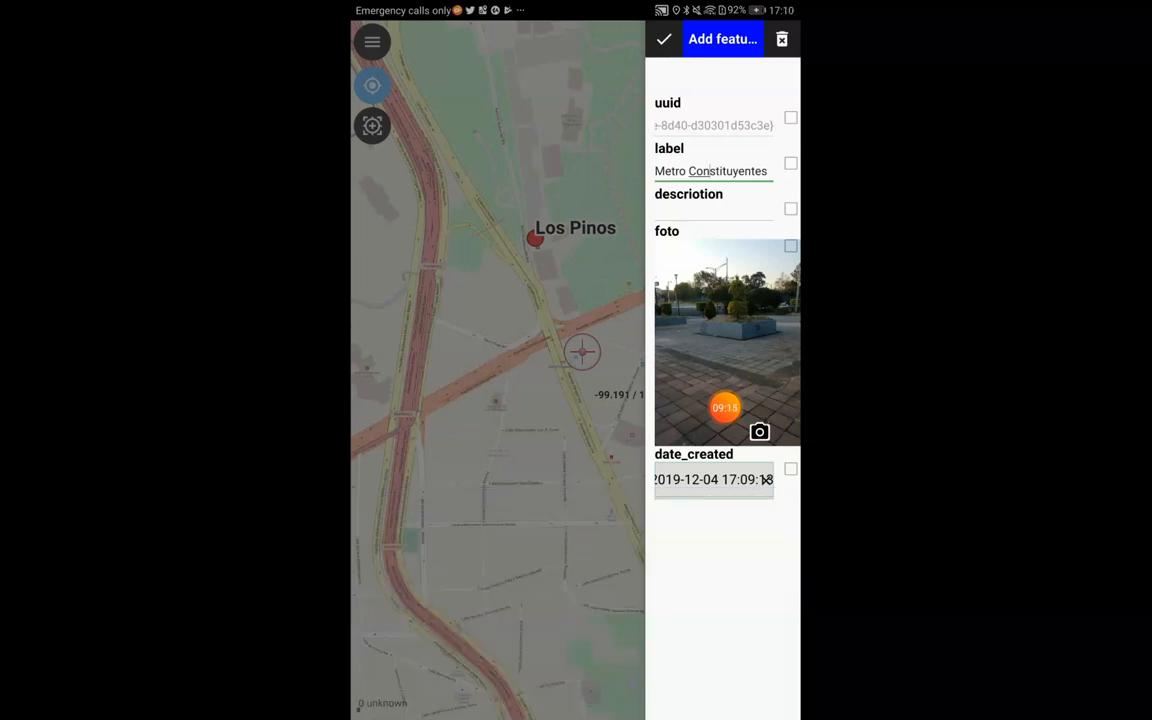
left_click(664, 39)
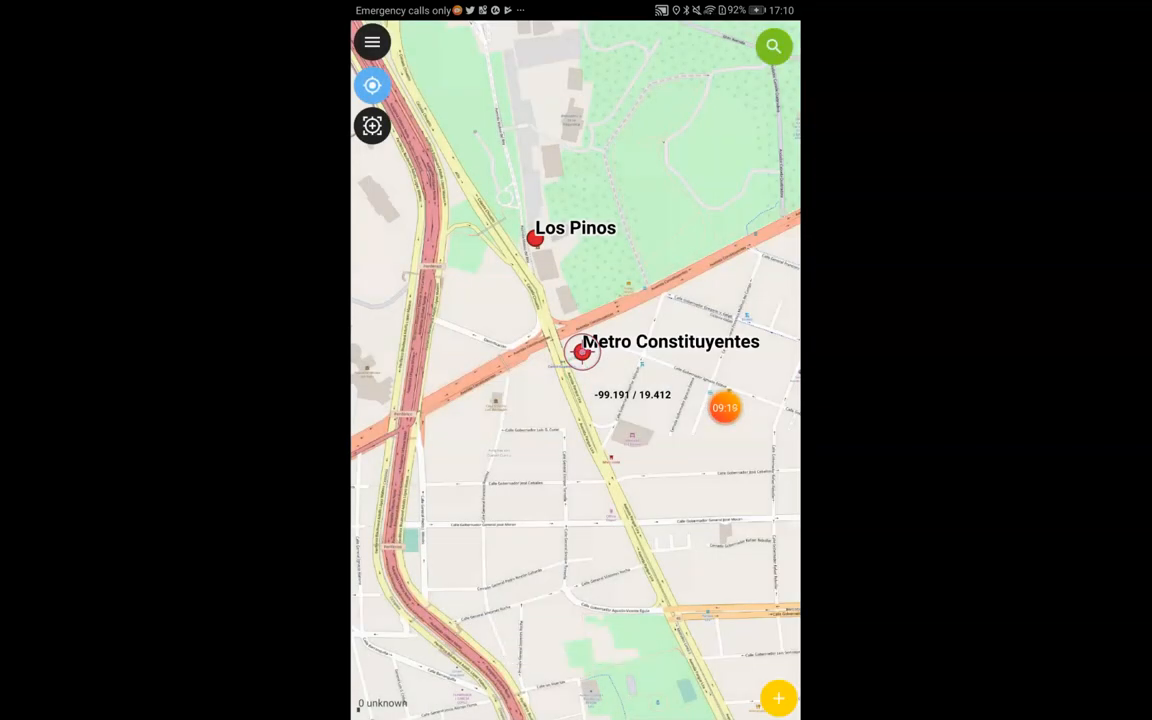